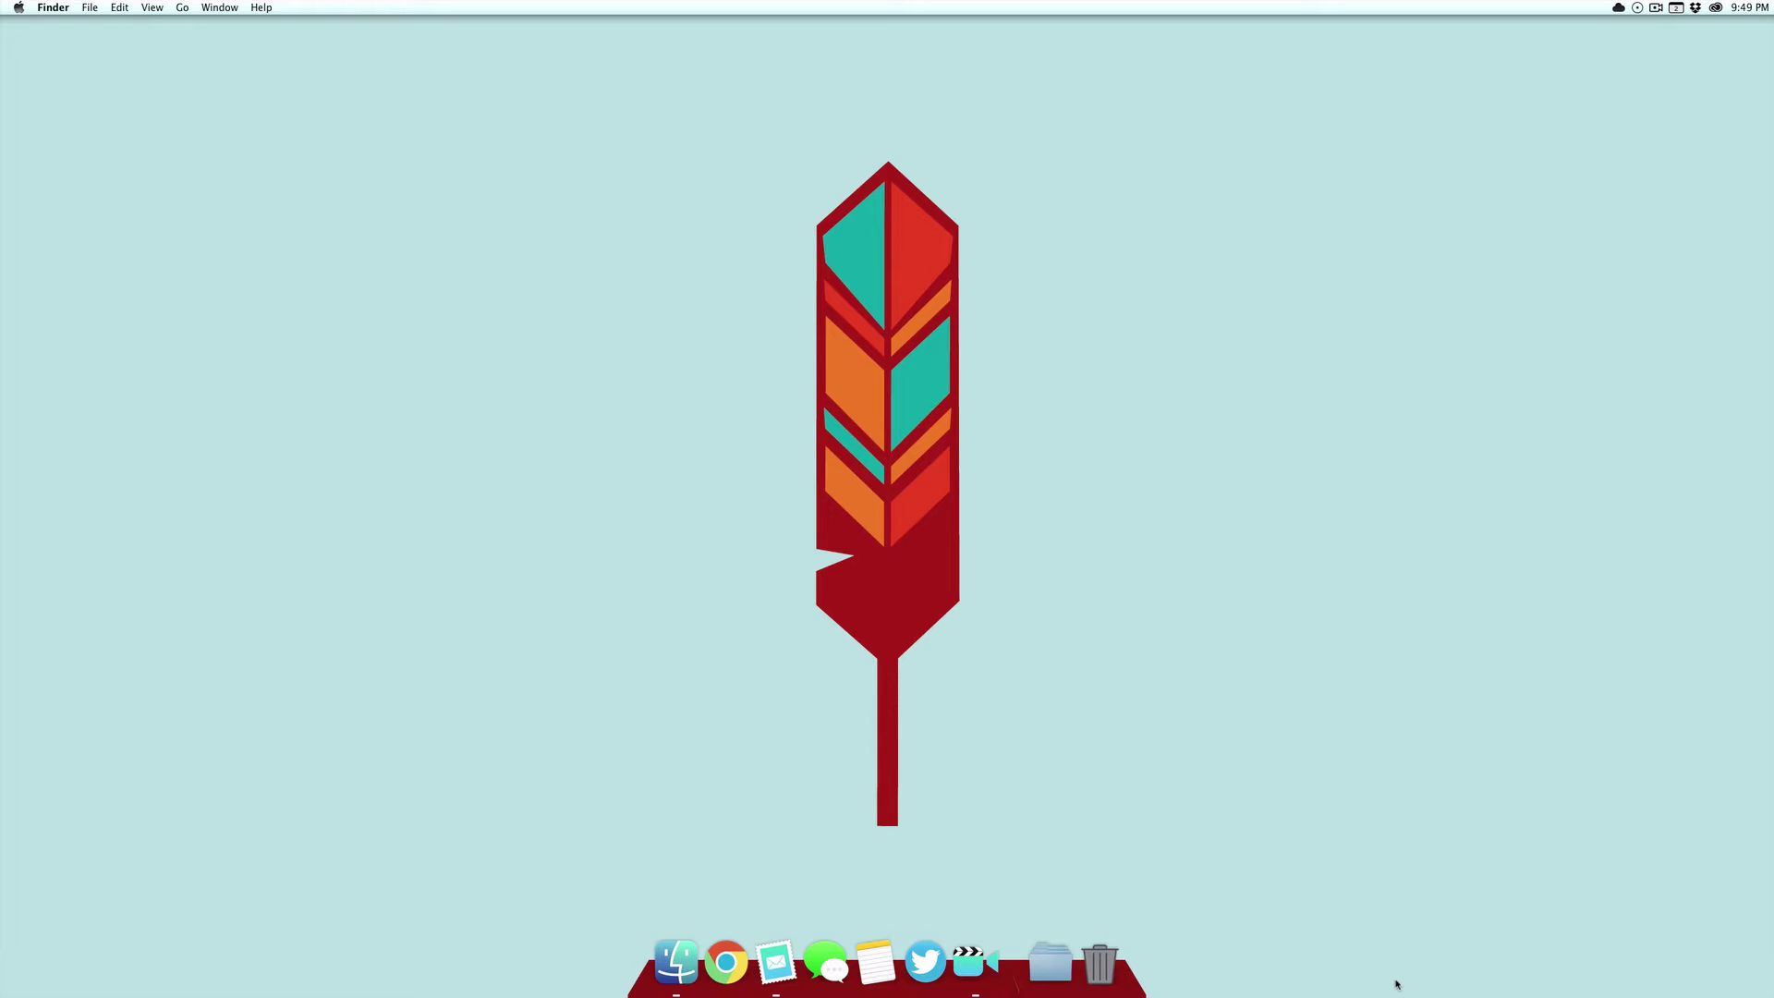
Show all apps in Launchpad, then bring up the app search launcher.
key("F4")
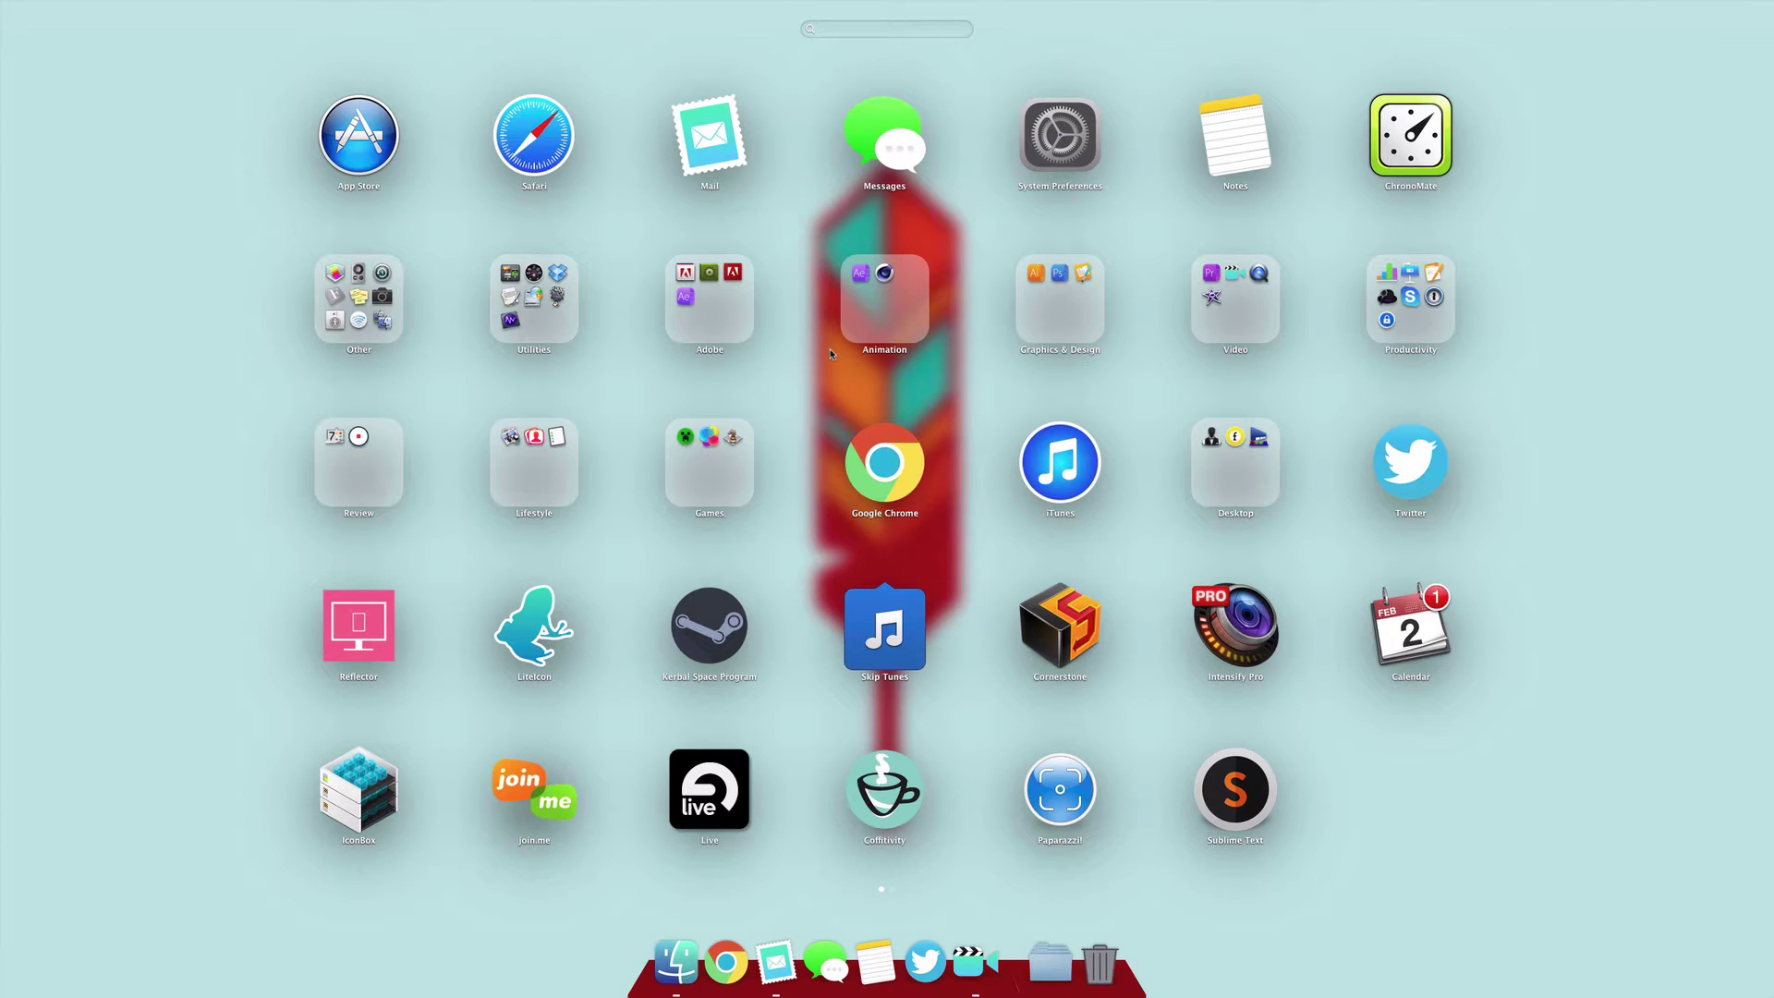
key("alt+space")
Launch Photoshop and create a 256×256 px document named 'Folder background blur', zoomed to fit.
type("phot")
key("Return")
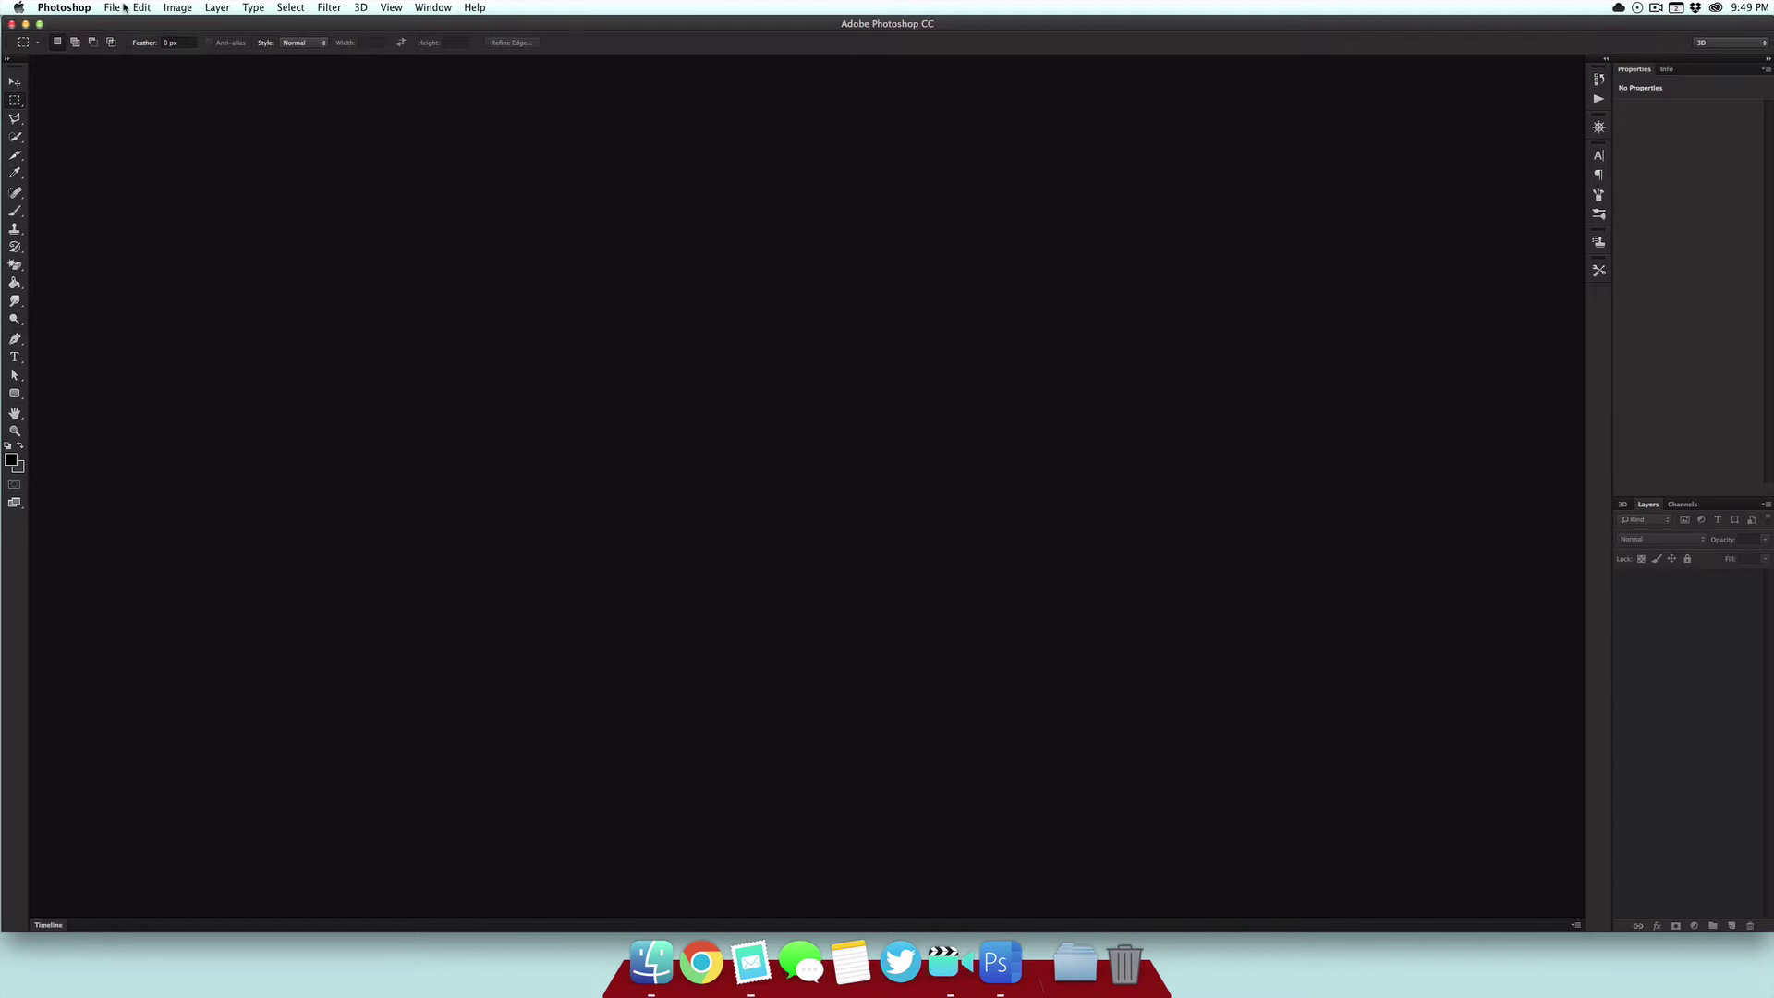
left_click(124, 7)
left_click(139, 31)
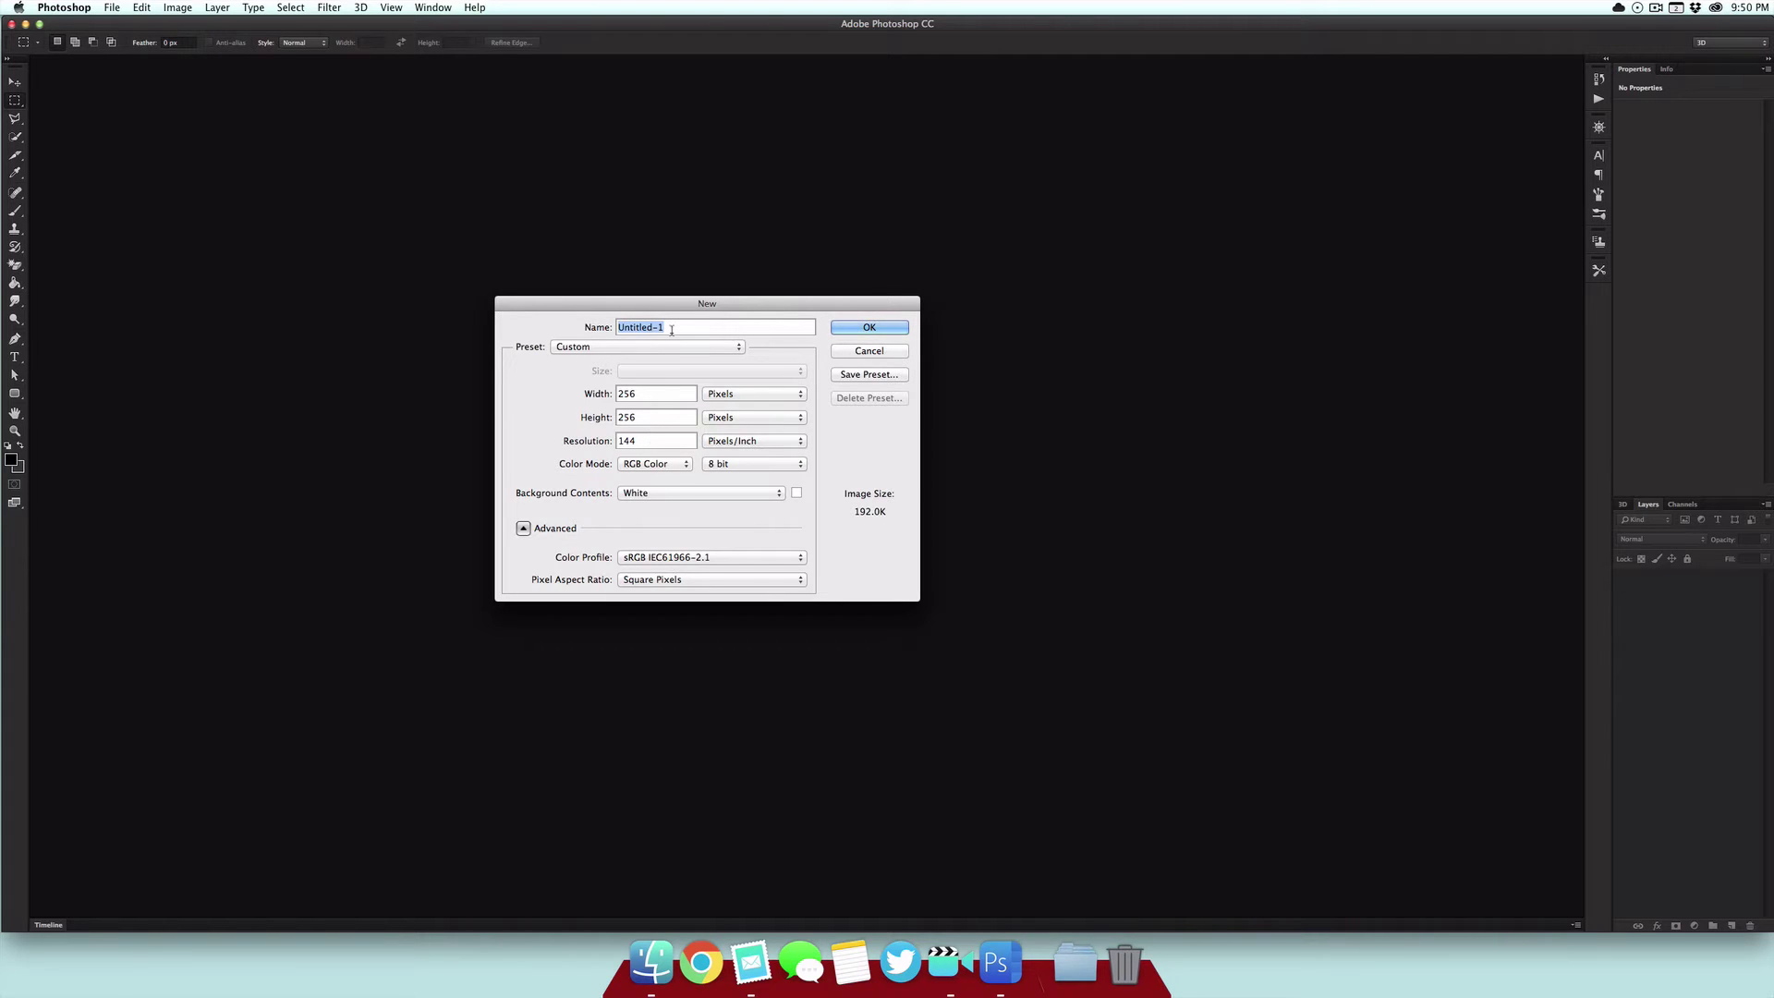
type("Folder b")
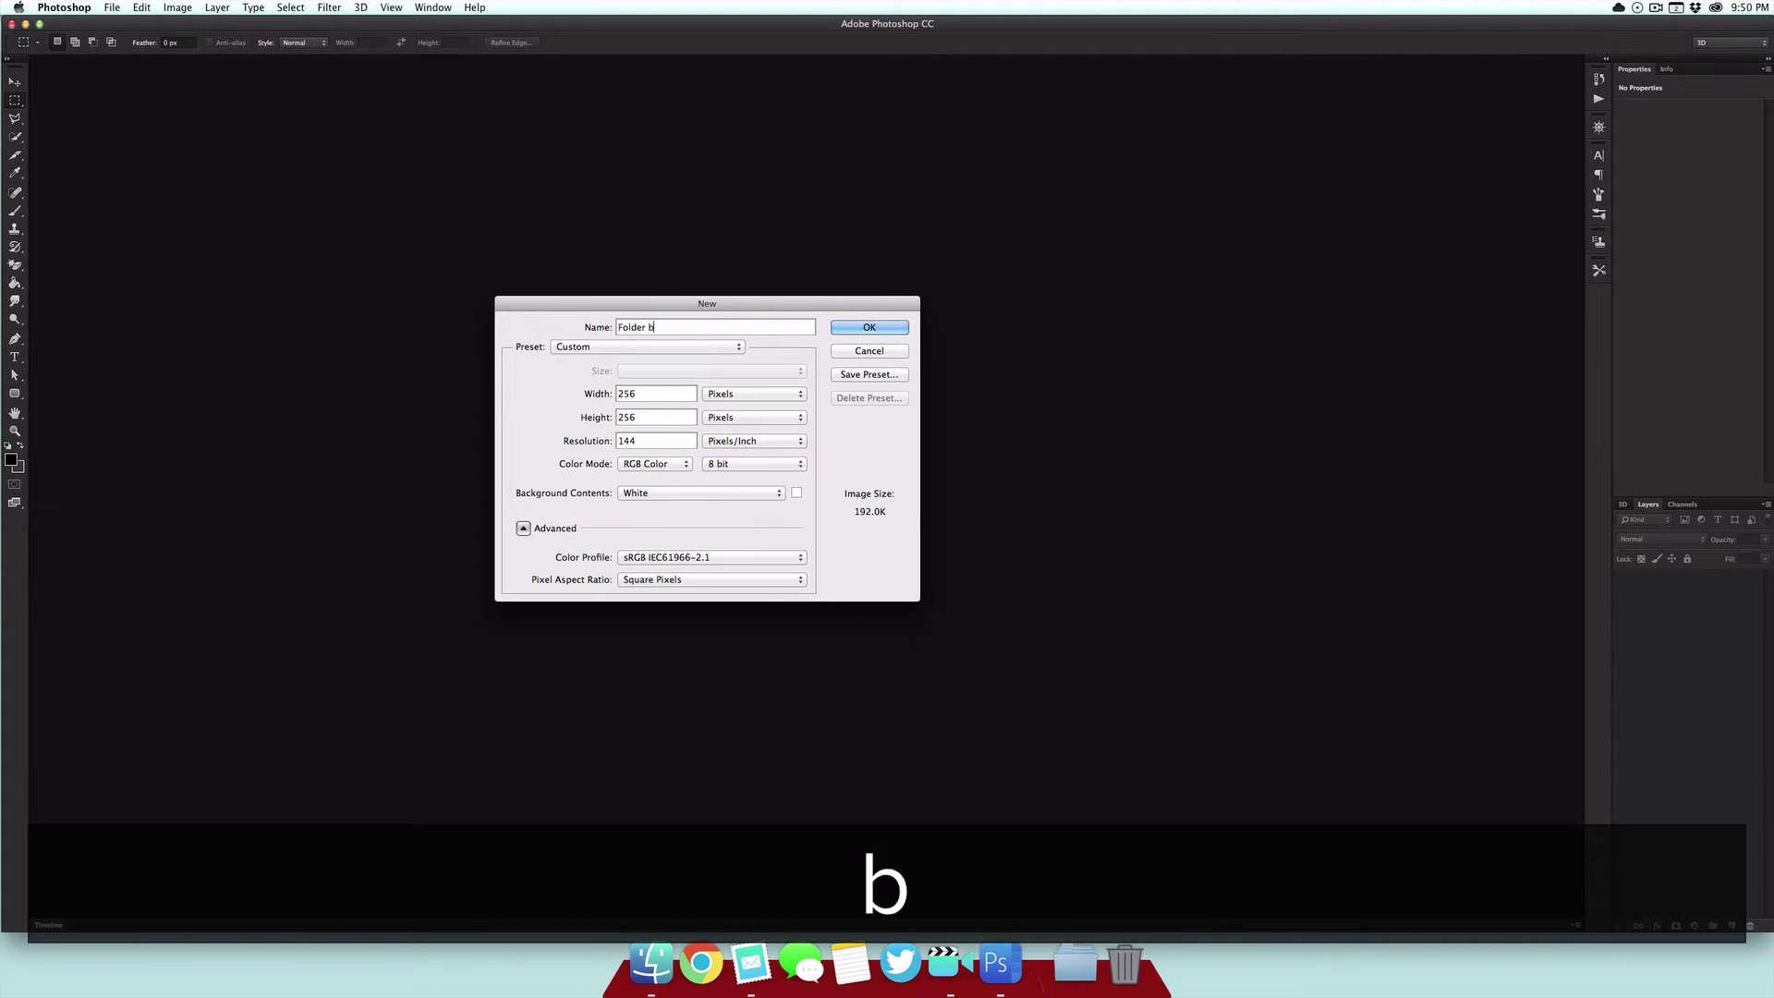
type("ackground blur")
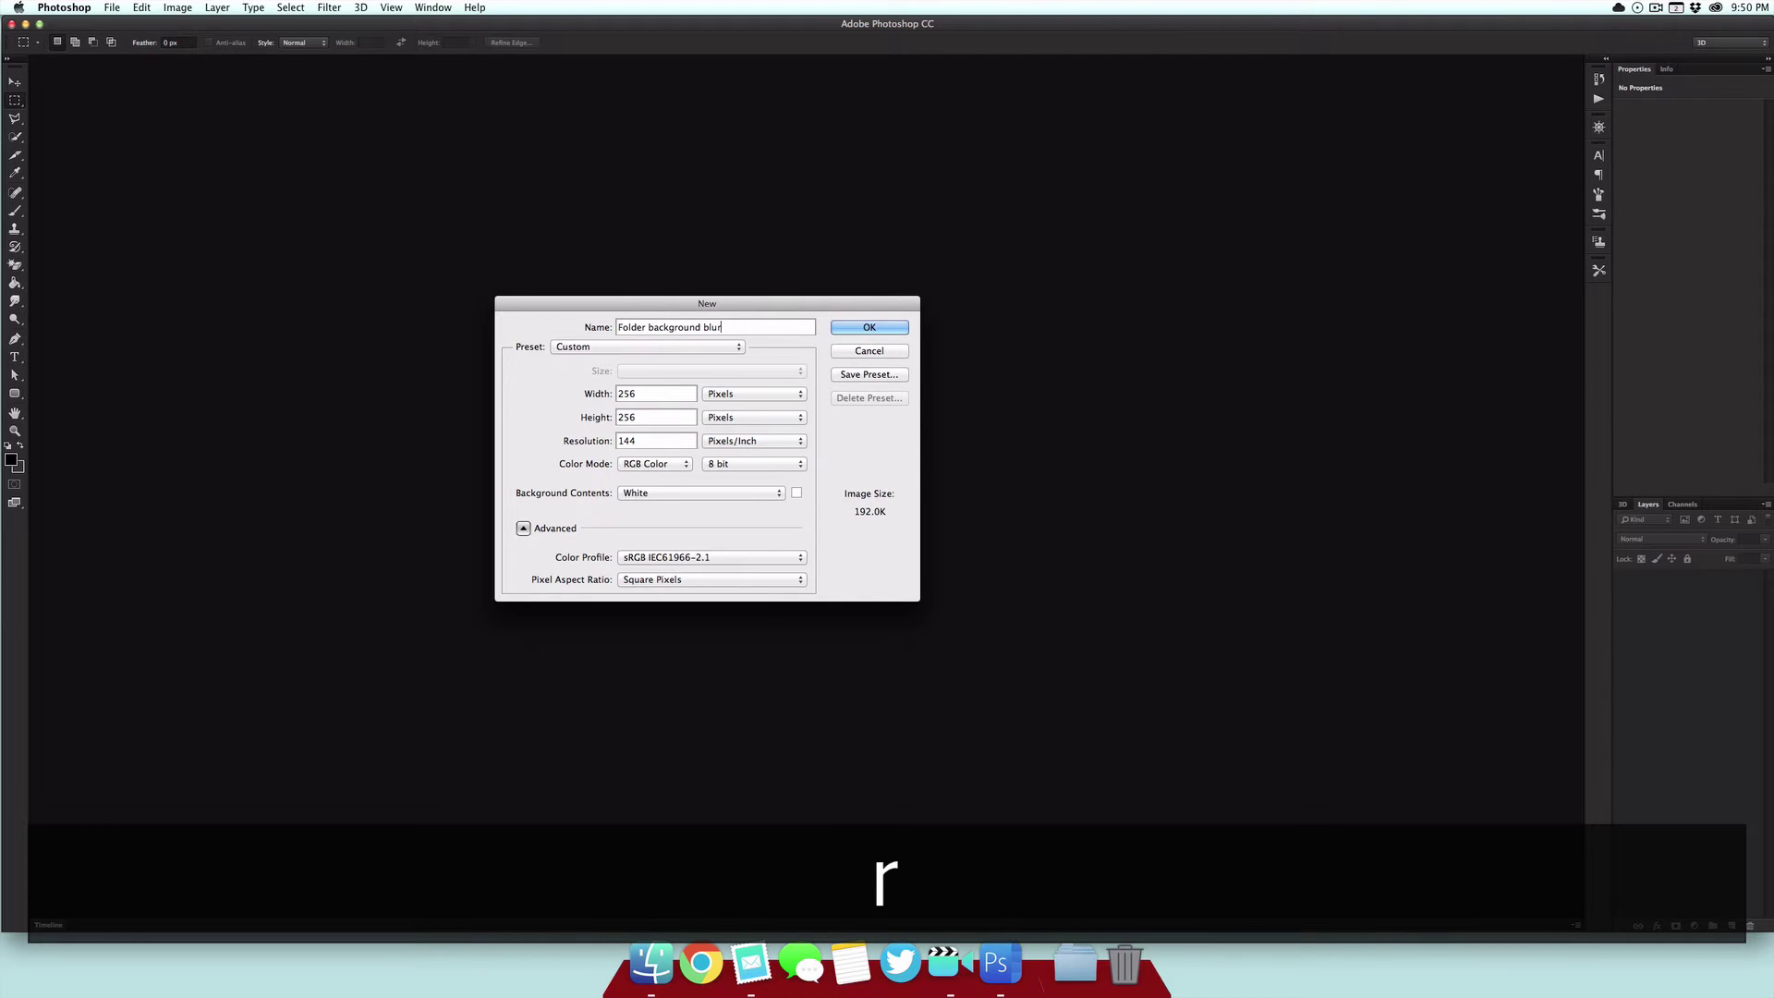
key("Return")
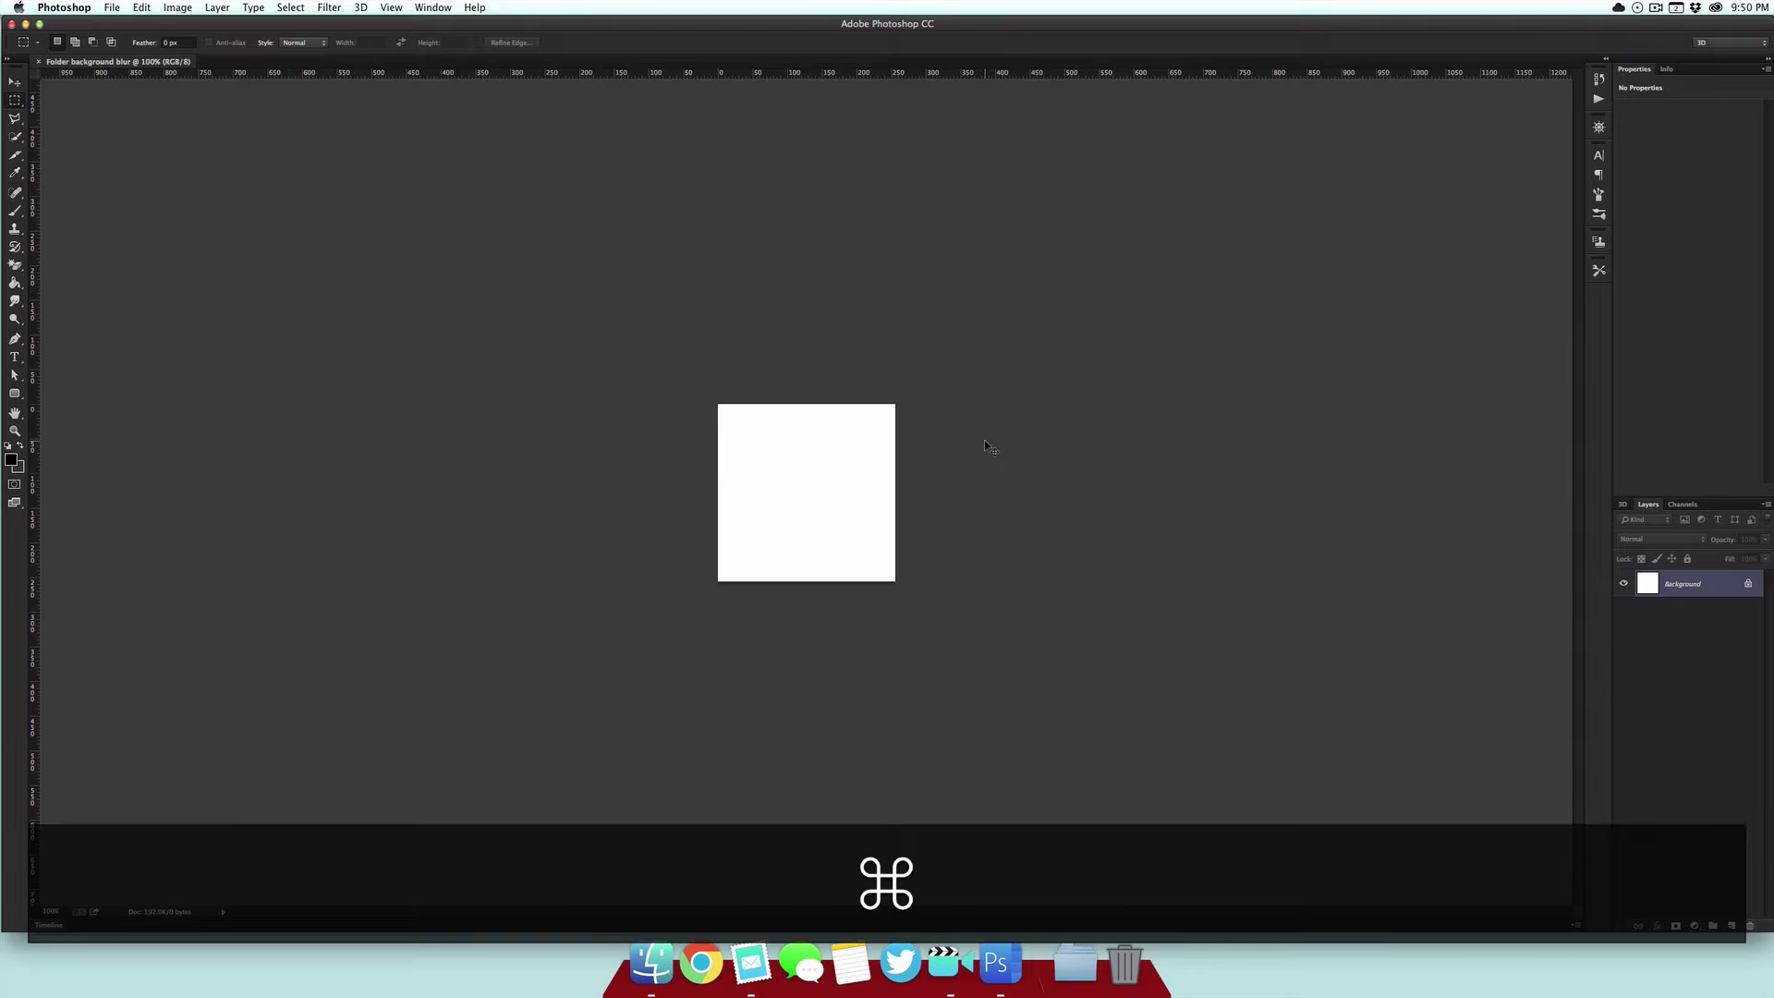
key("super+0")
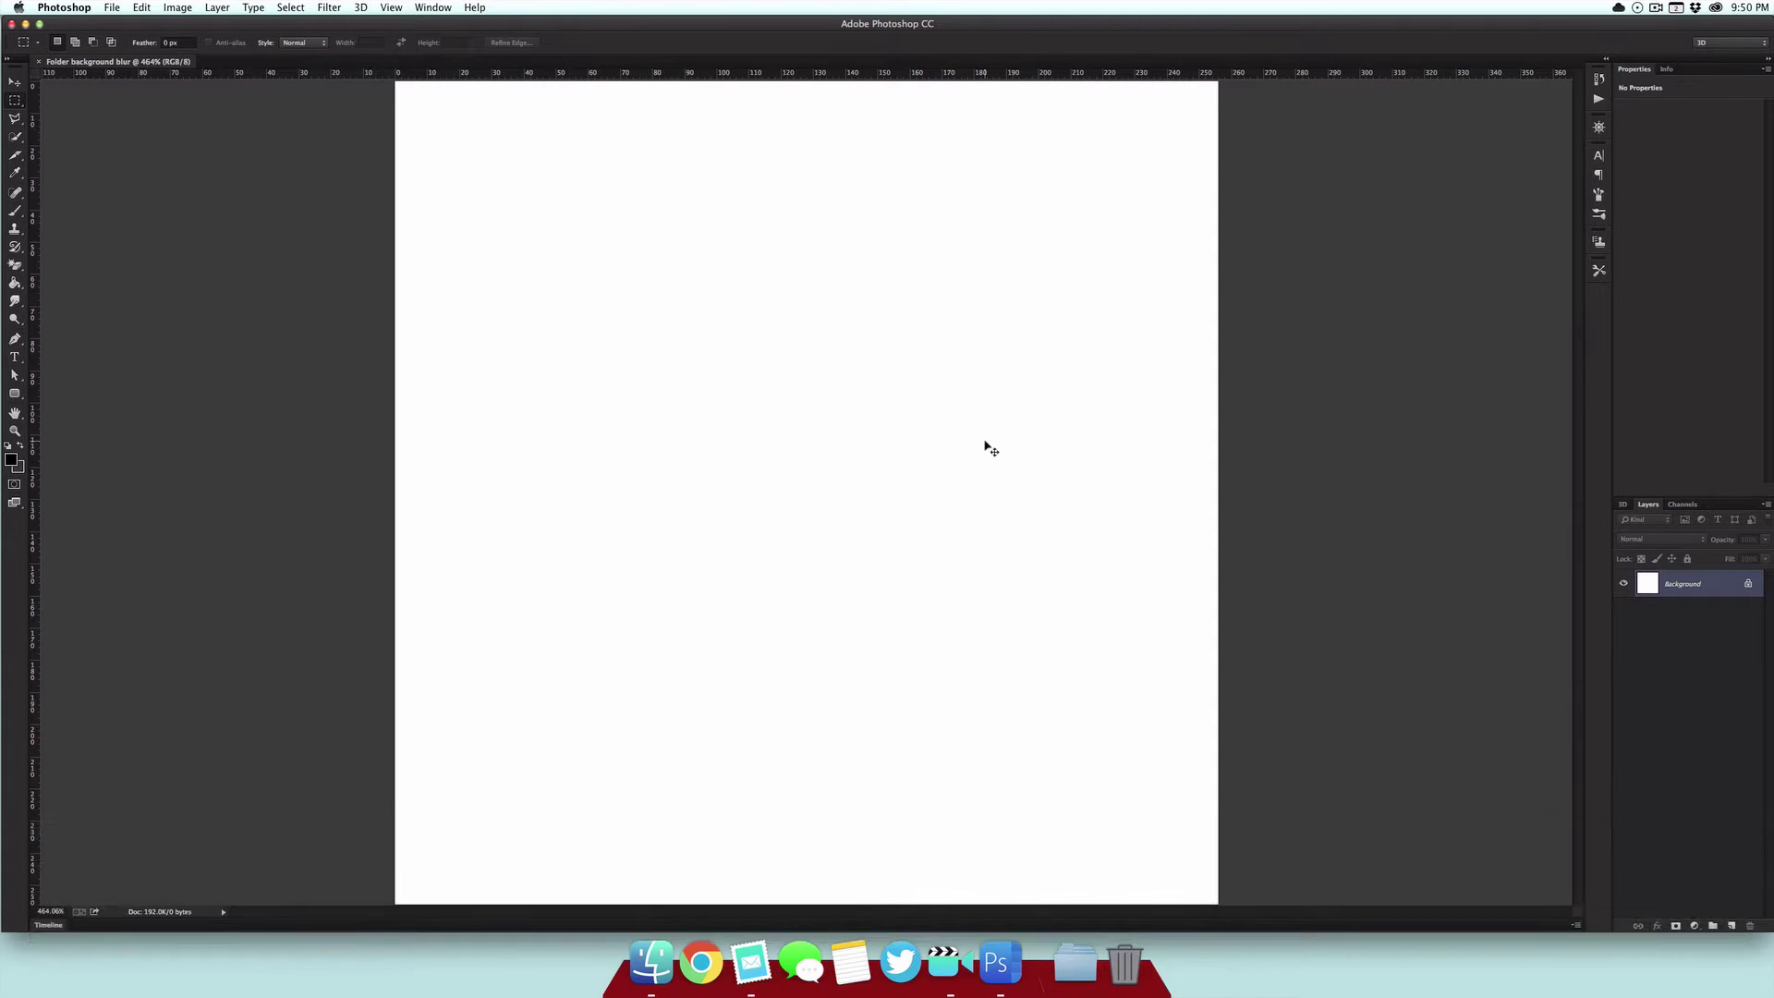
key("super+minus")
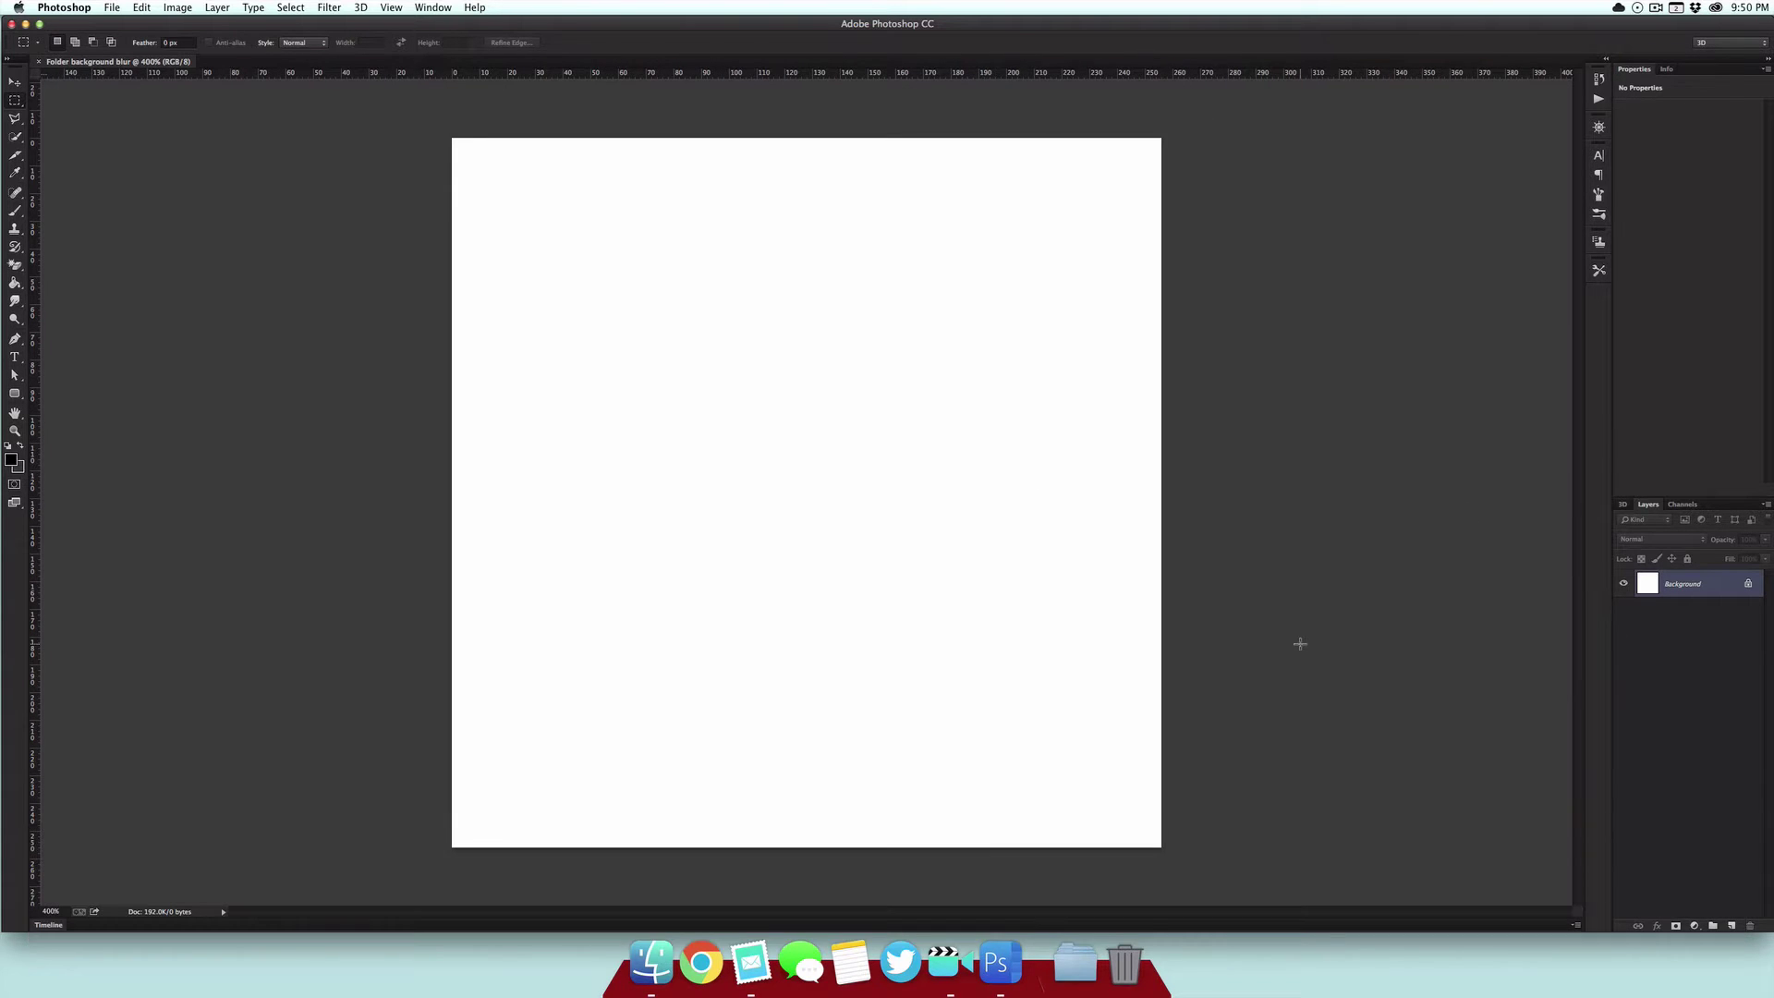
In Finder, open Projects > Customizing Mac > Wallpapers > 3d.
left_click(651, 960)
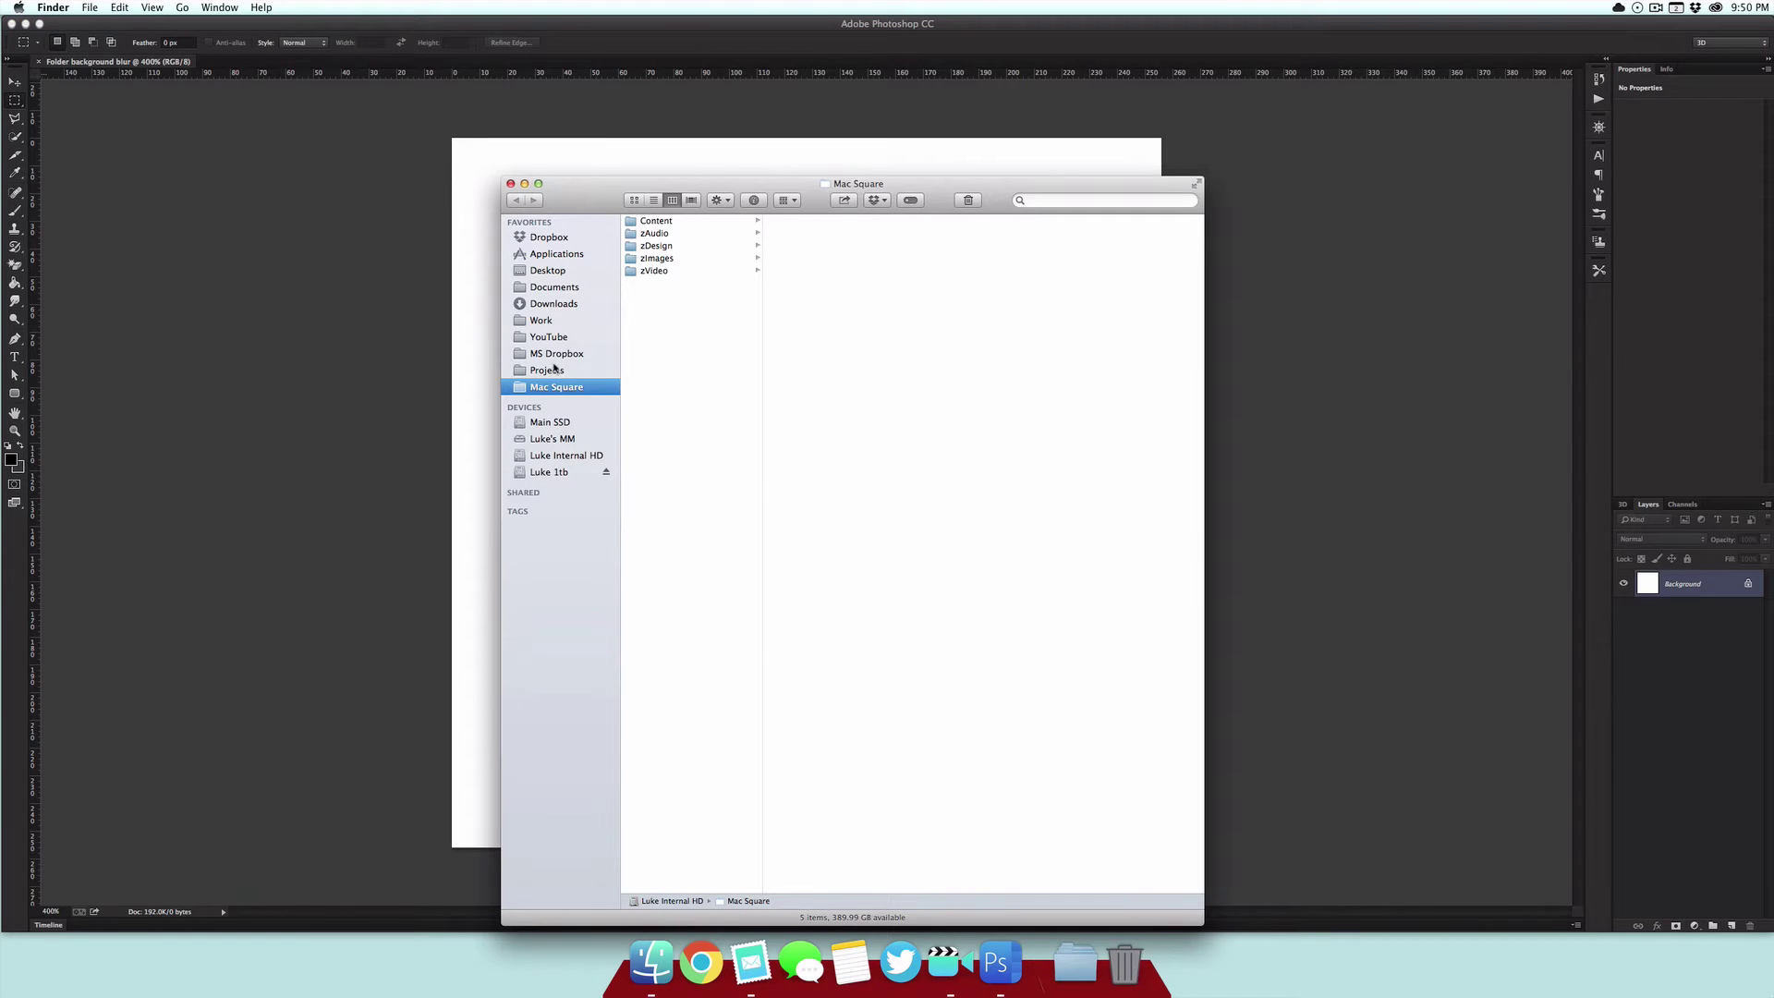
left_click(554, 369)
left_click(705, 234)
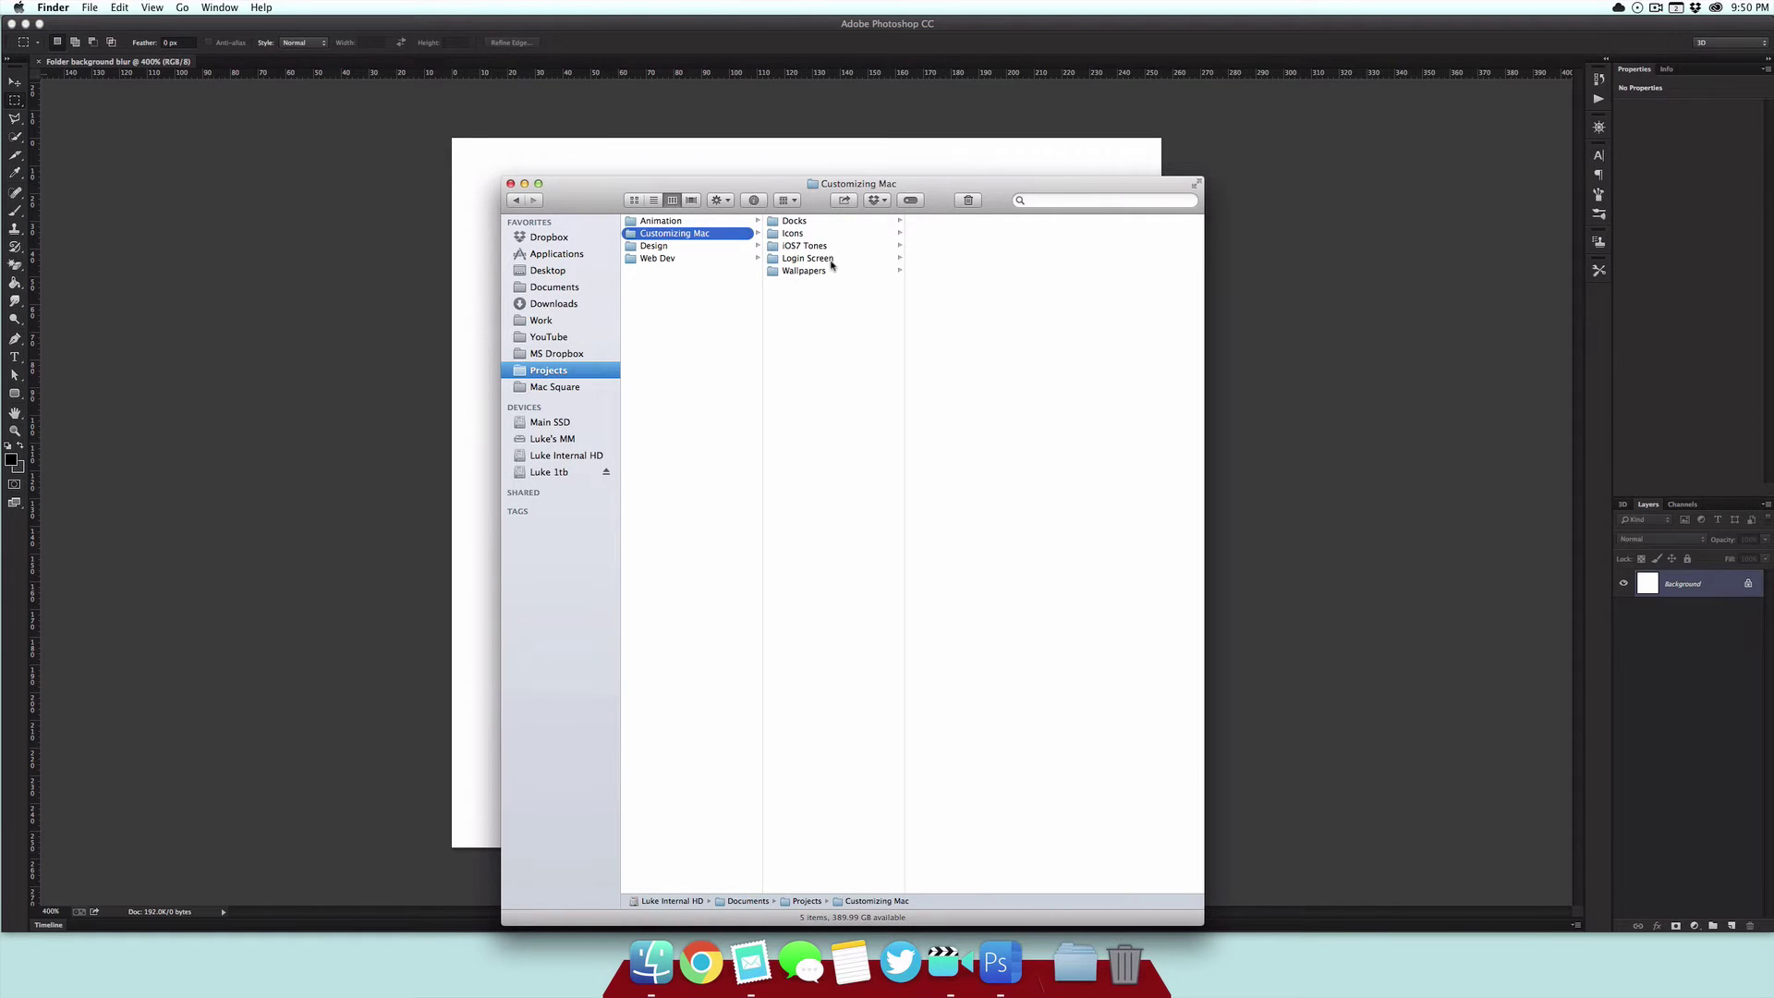
left_click(830, 270)
left_click(940, 226)
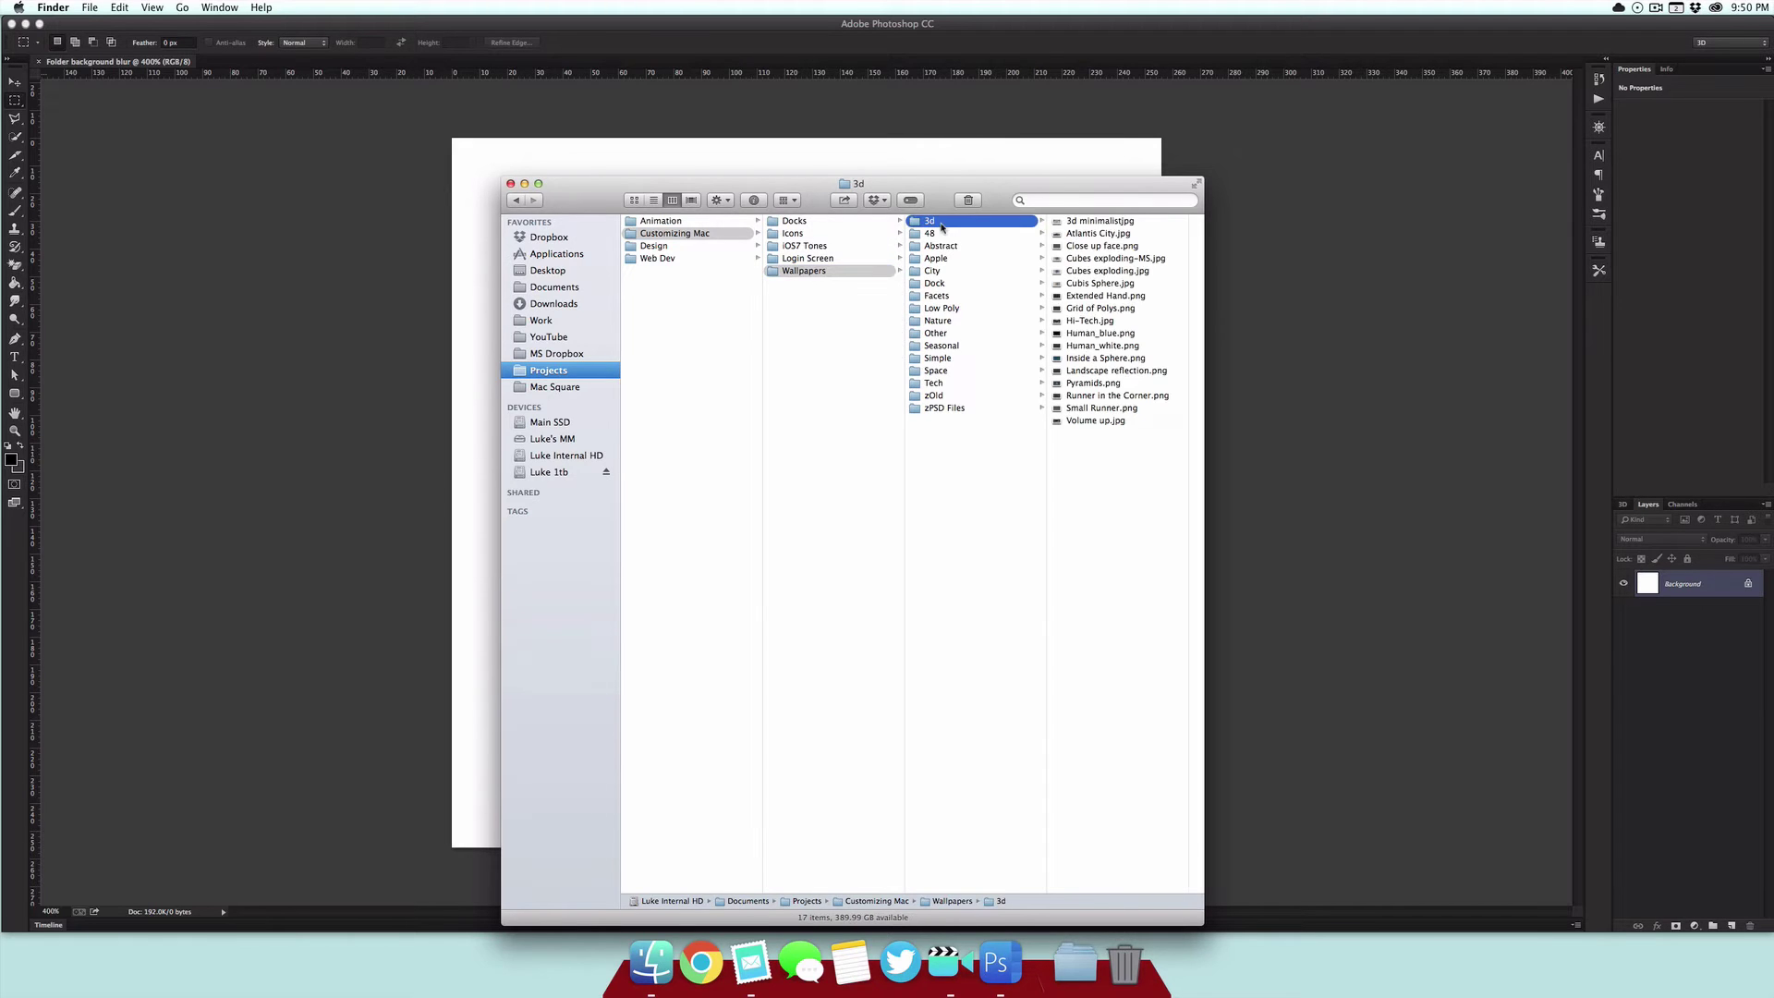
Place Atlantis City.jpg and scale it to cover the whole canvas.
left_click_drag(1098, 234, 597, 147)
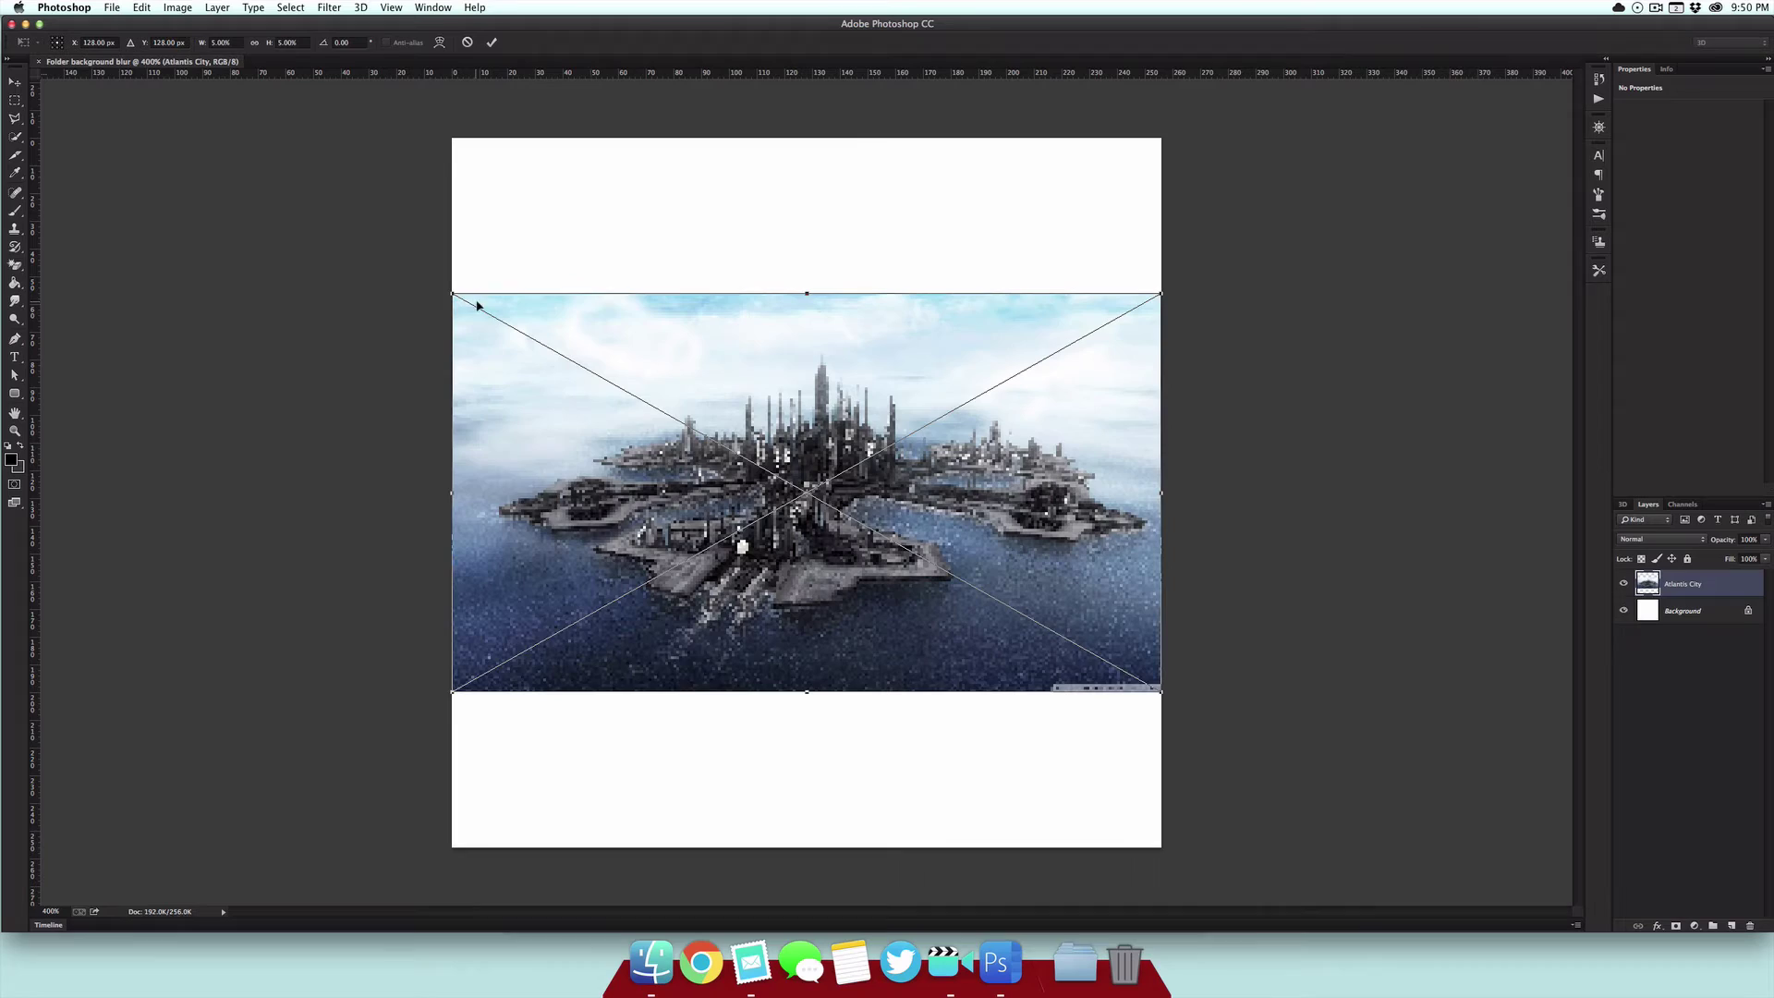
left_click_drag(453, 296, 134, 113)
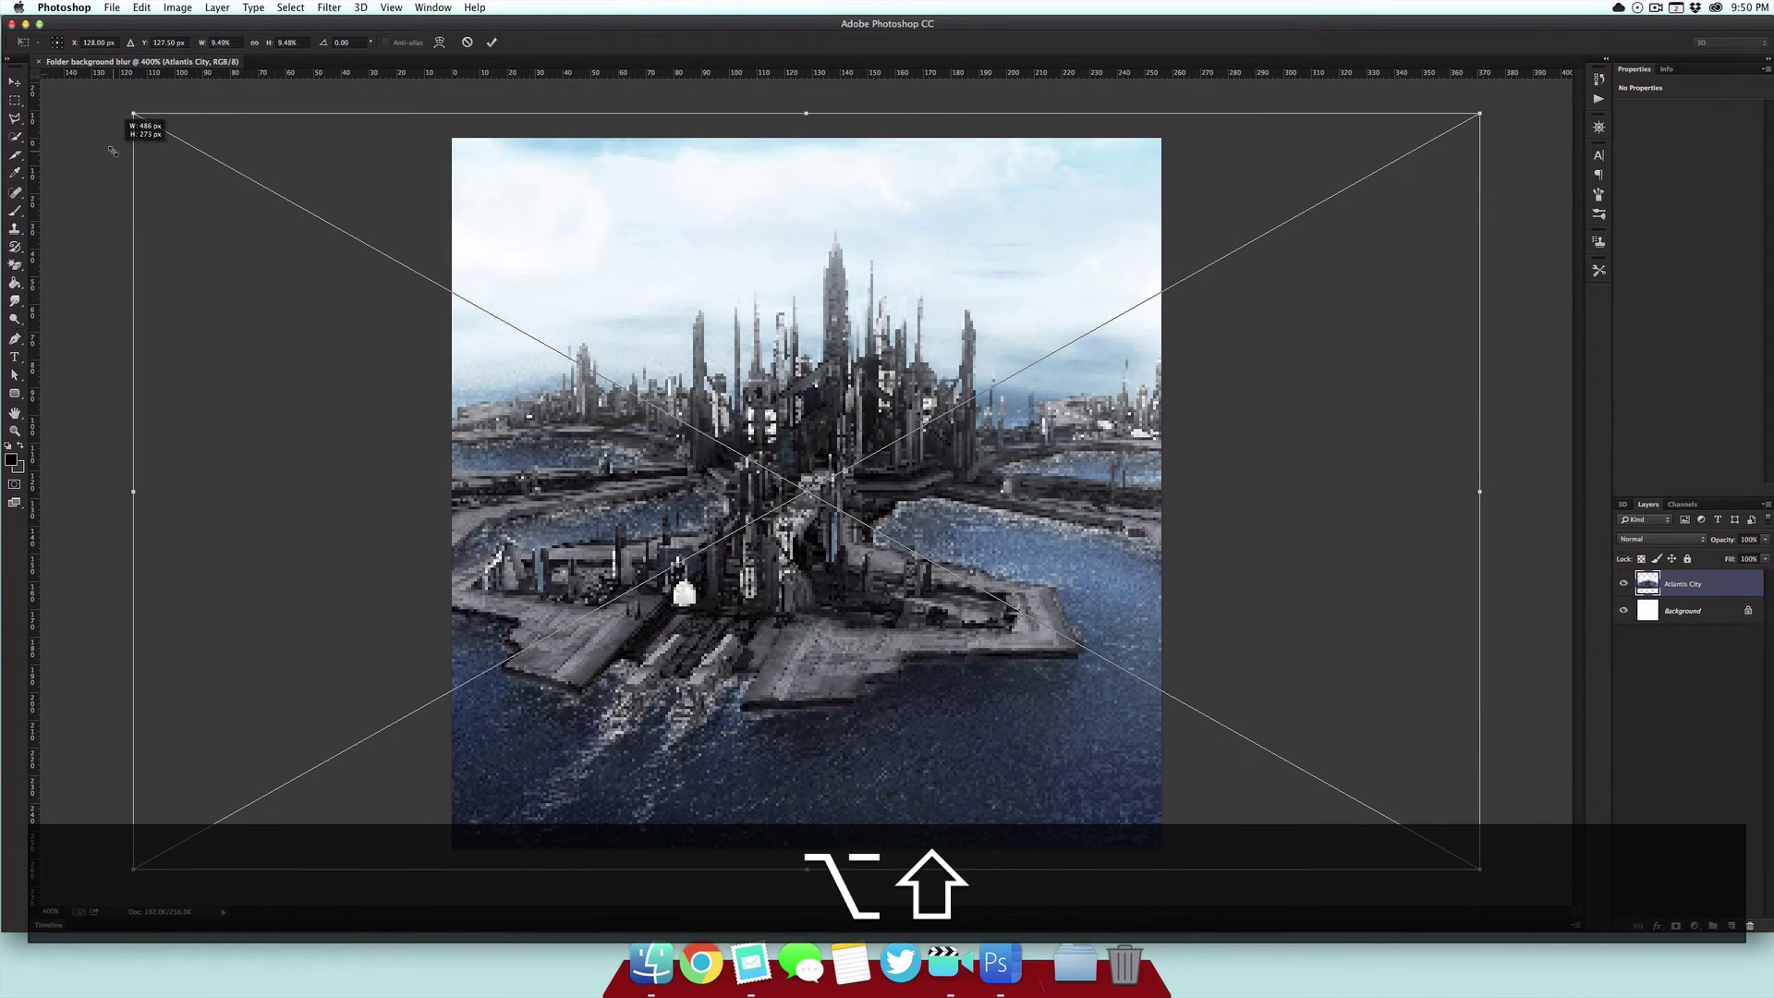
left_click(487, 42)
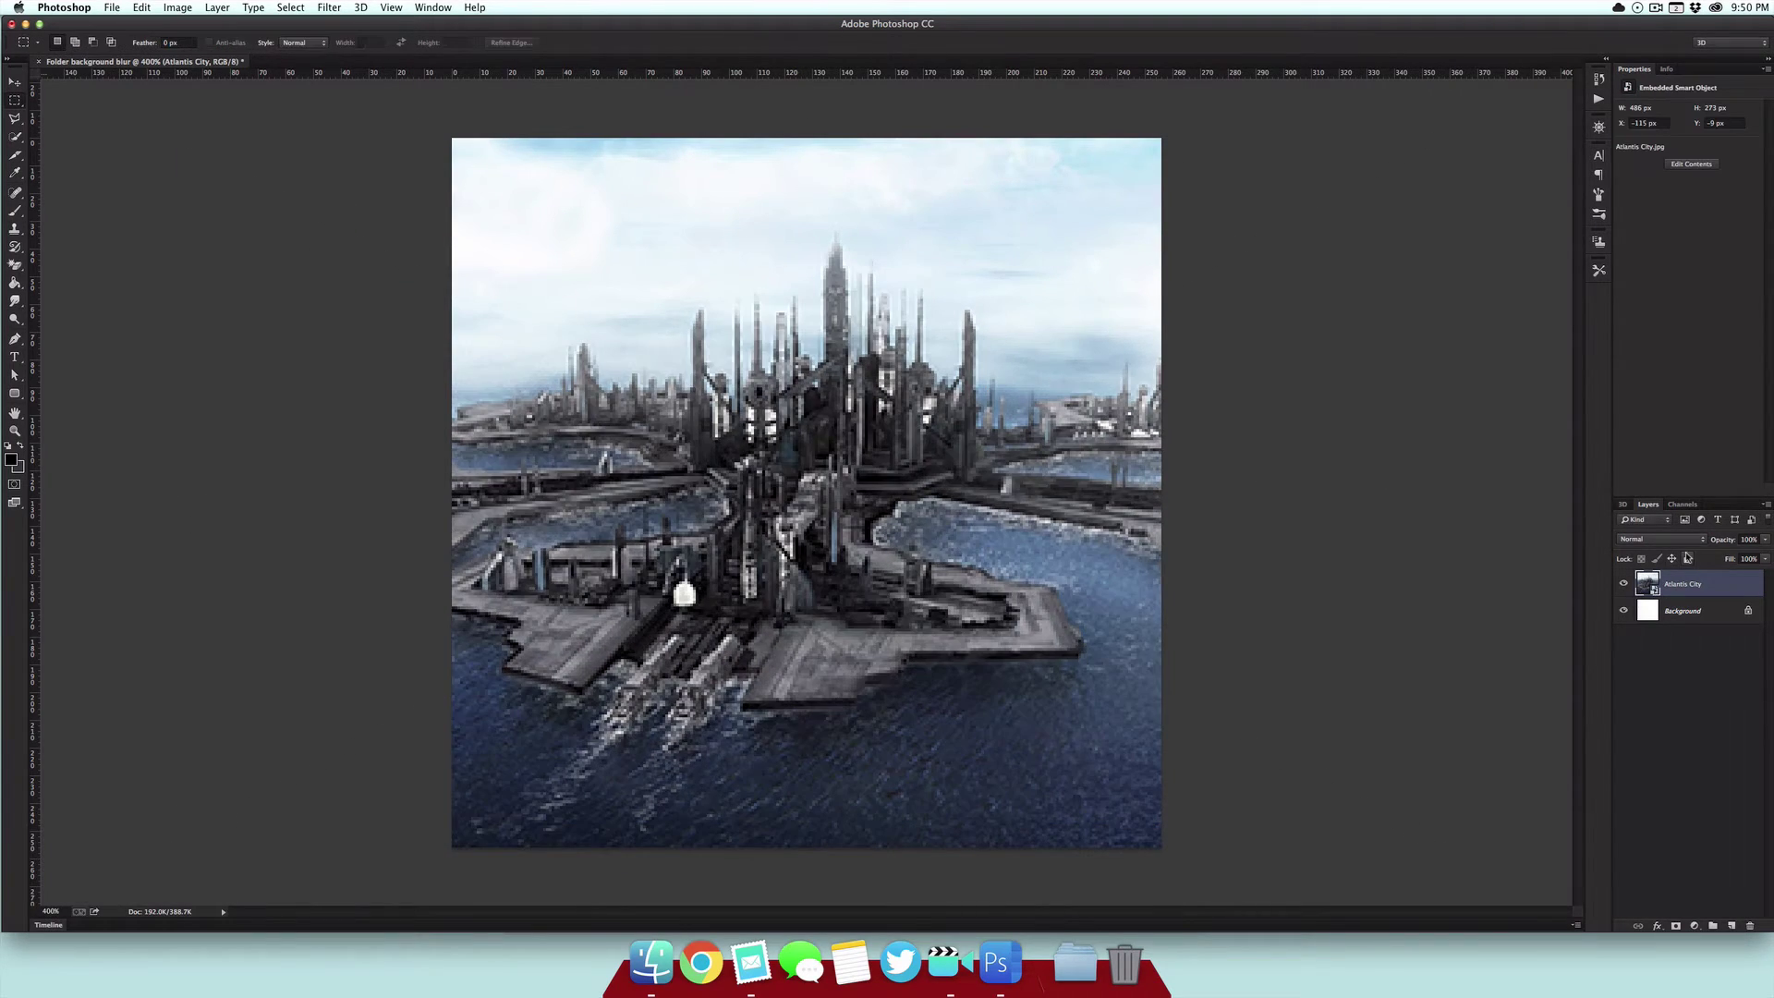
Delete the white Background layer, leaving Atlantis City selected.
left_click(1668, 612)
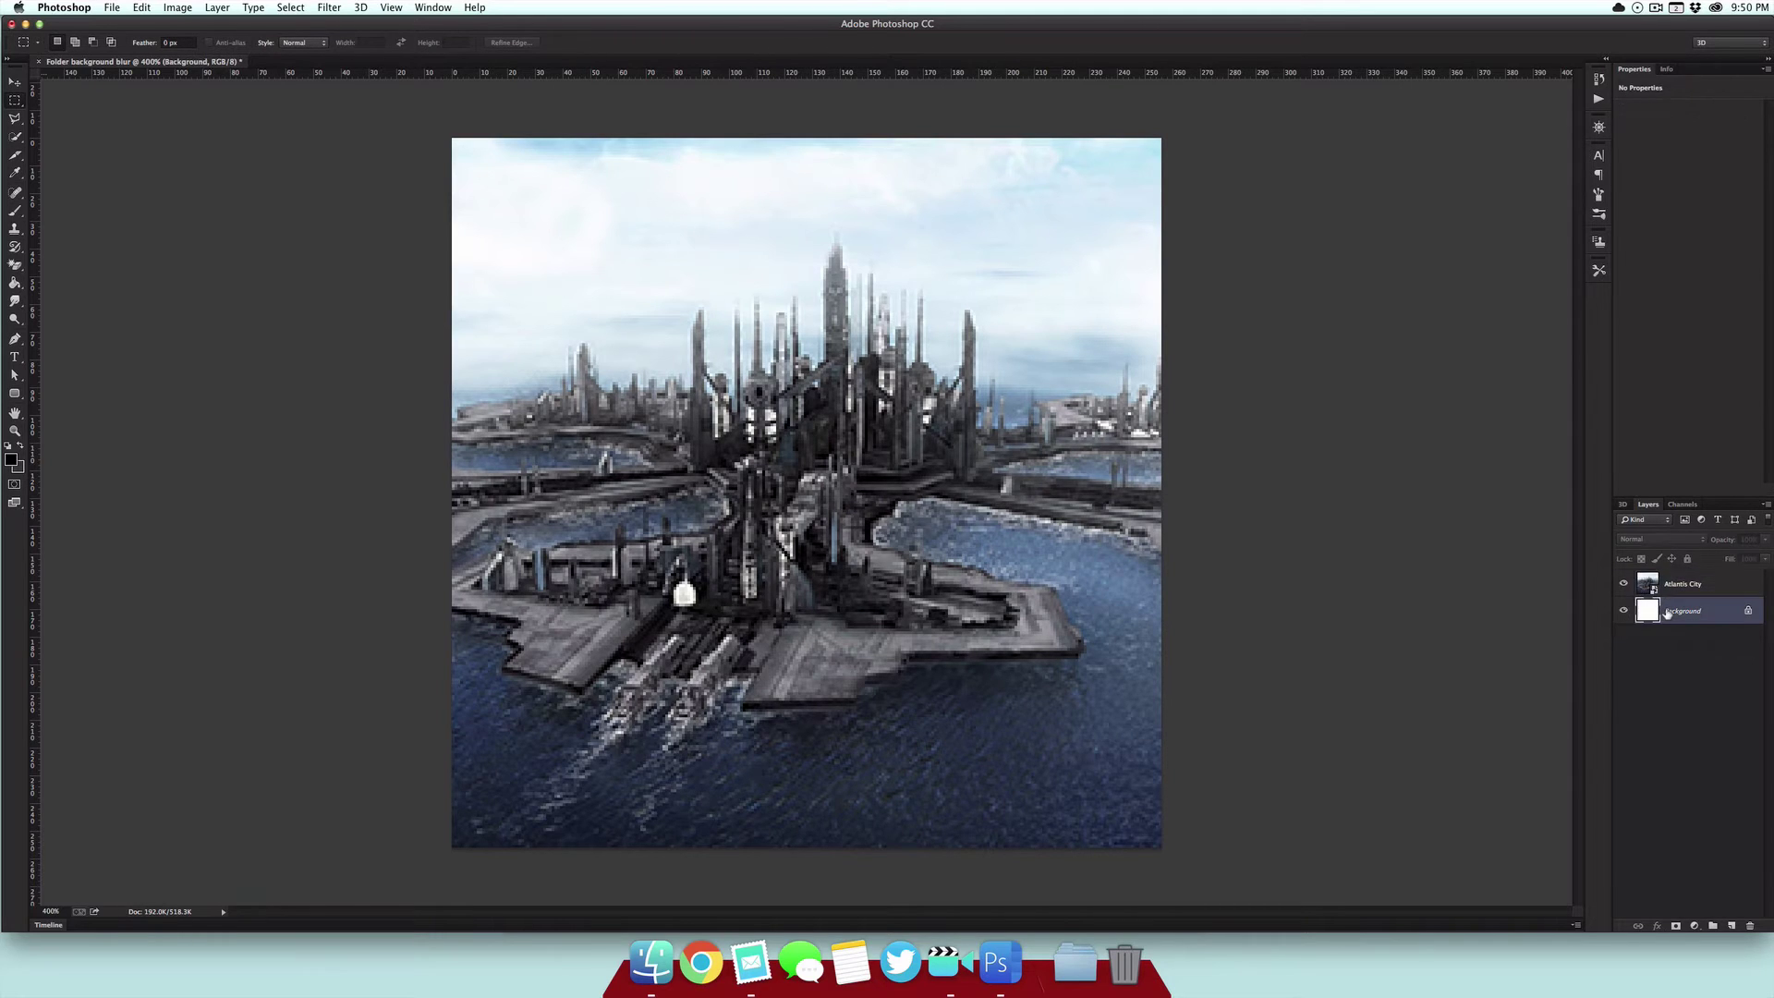
key("BackSpace")
left_click(1677, 601)
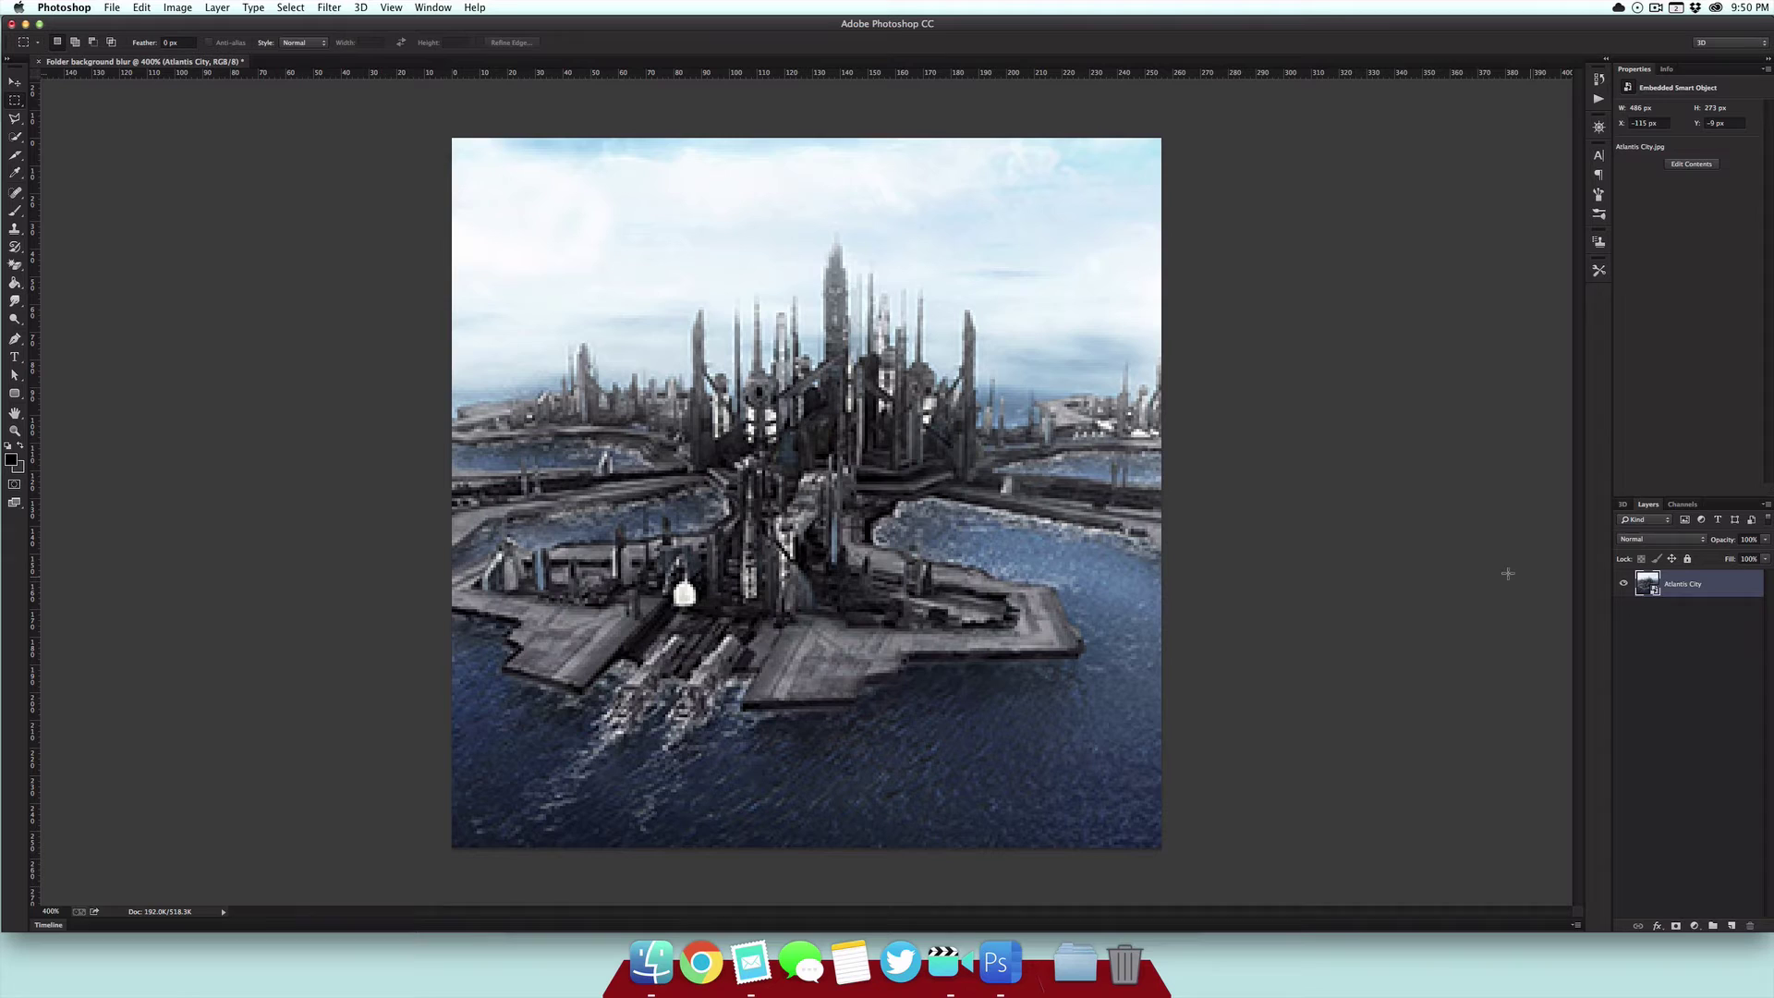
Duplicate the Atlantis City layer and give the copy a 10 px Gaussian Blur.
key("super")
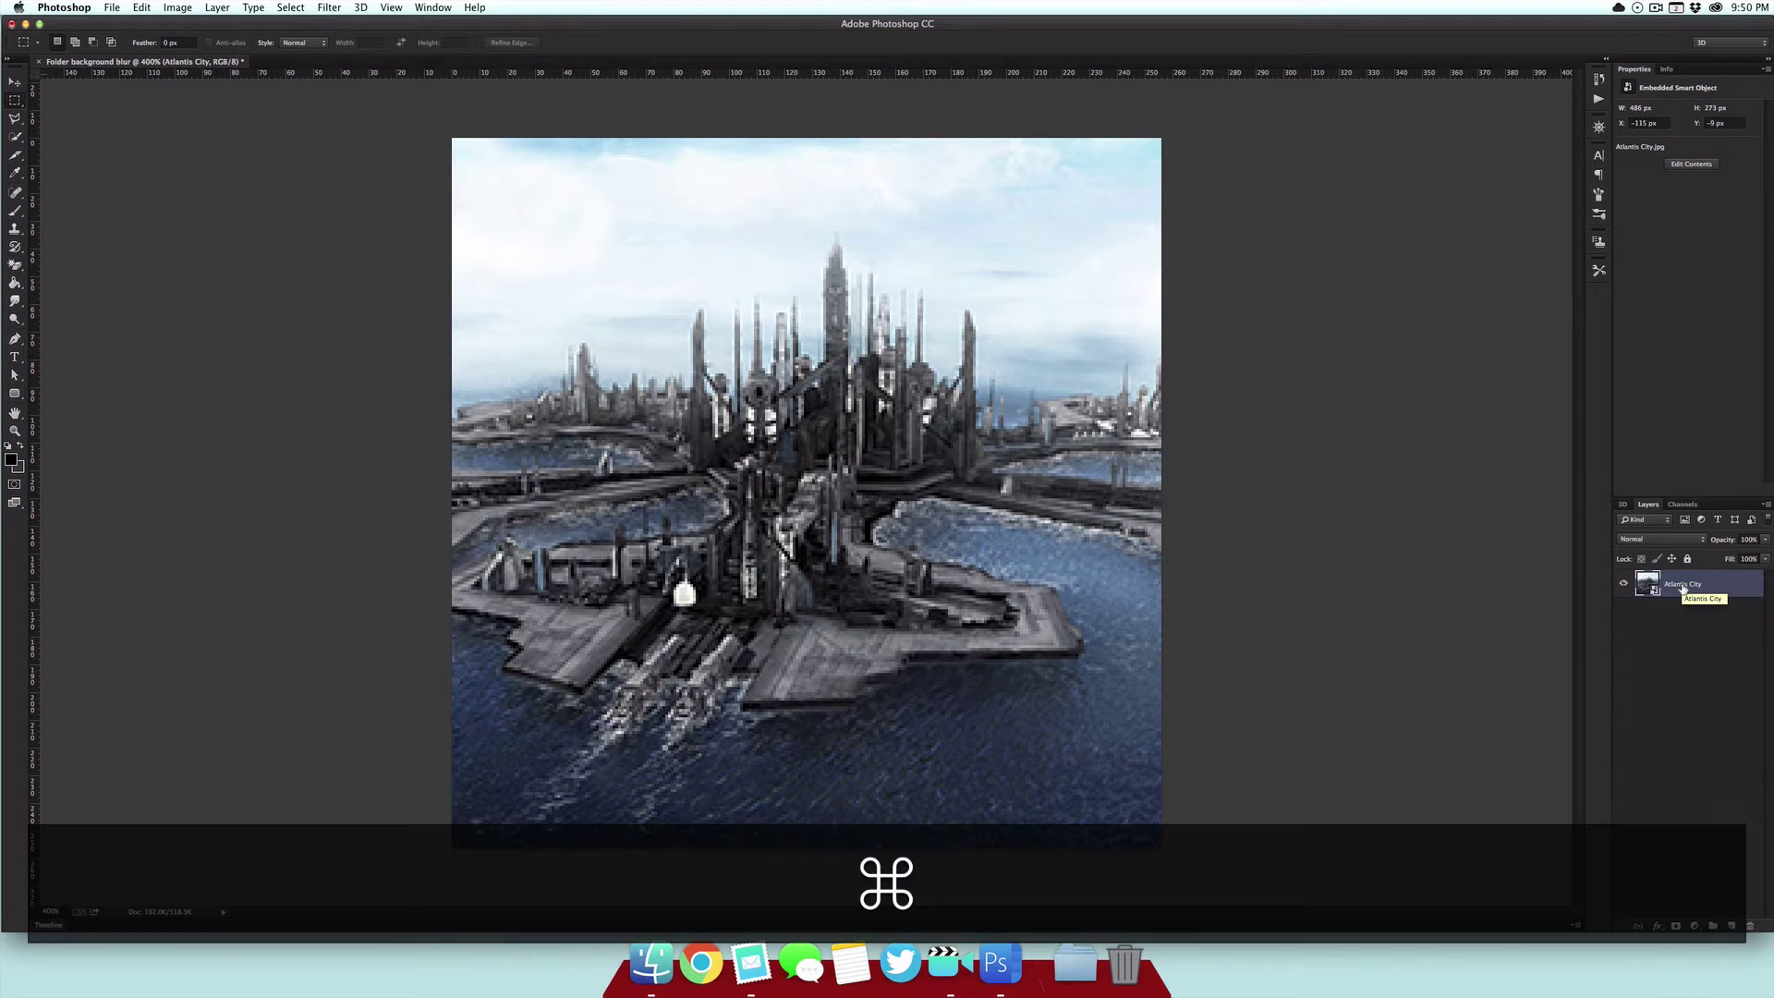
key("super+j")
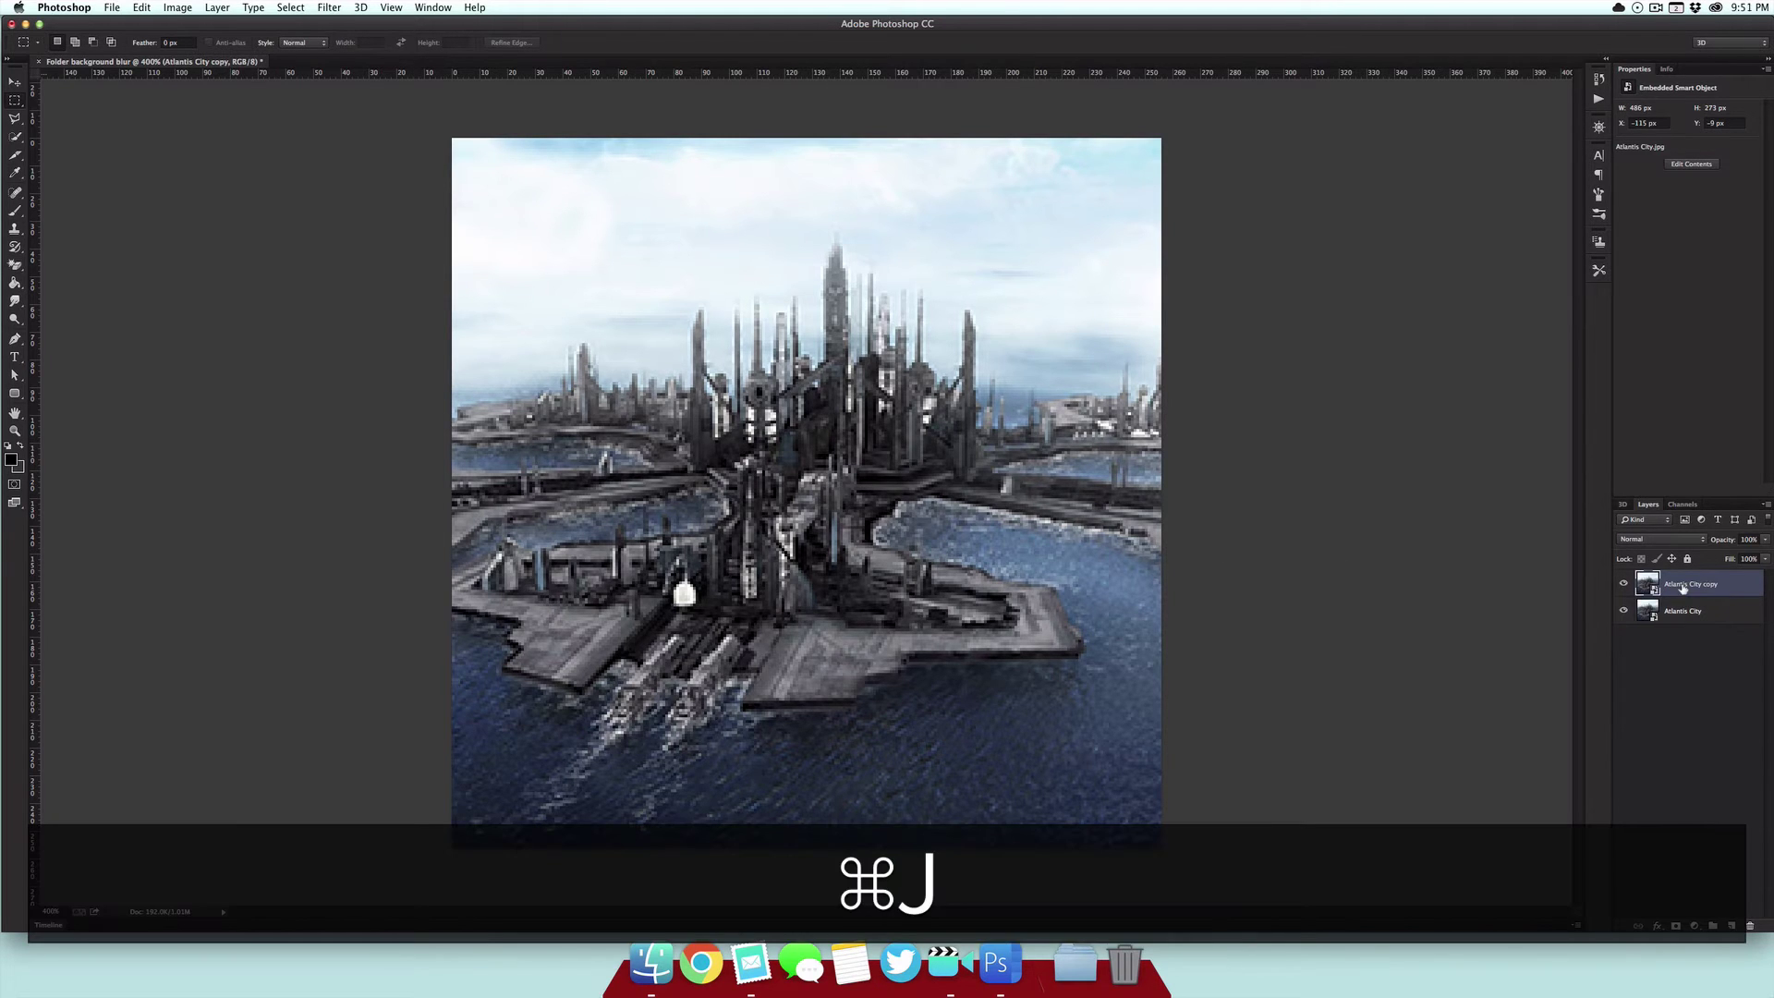
left_click(328, 8)
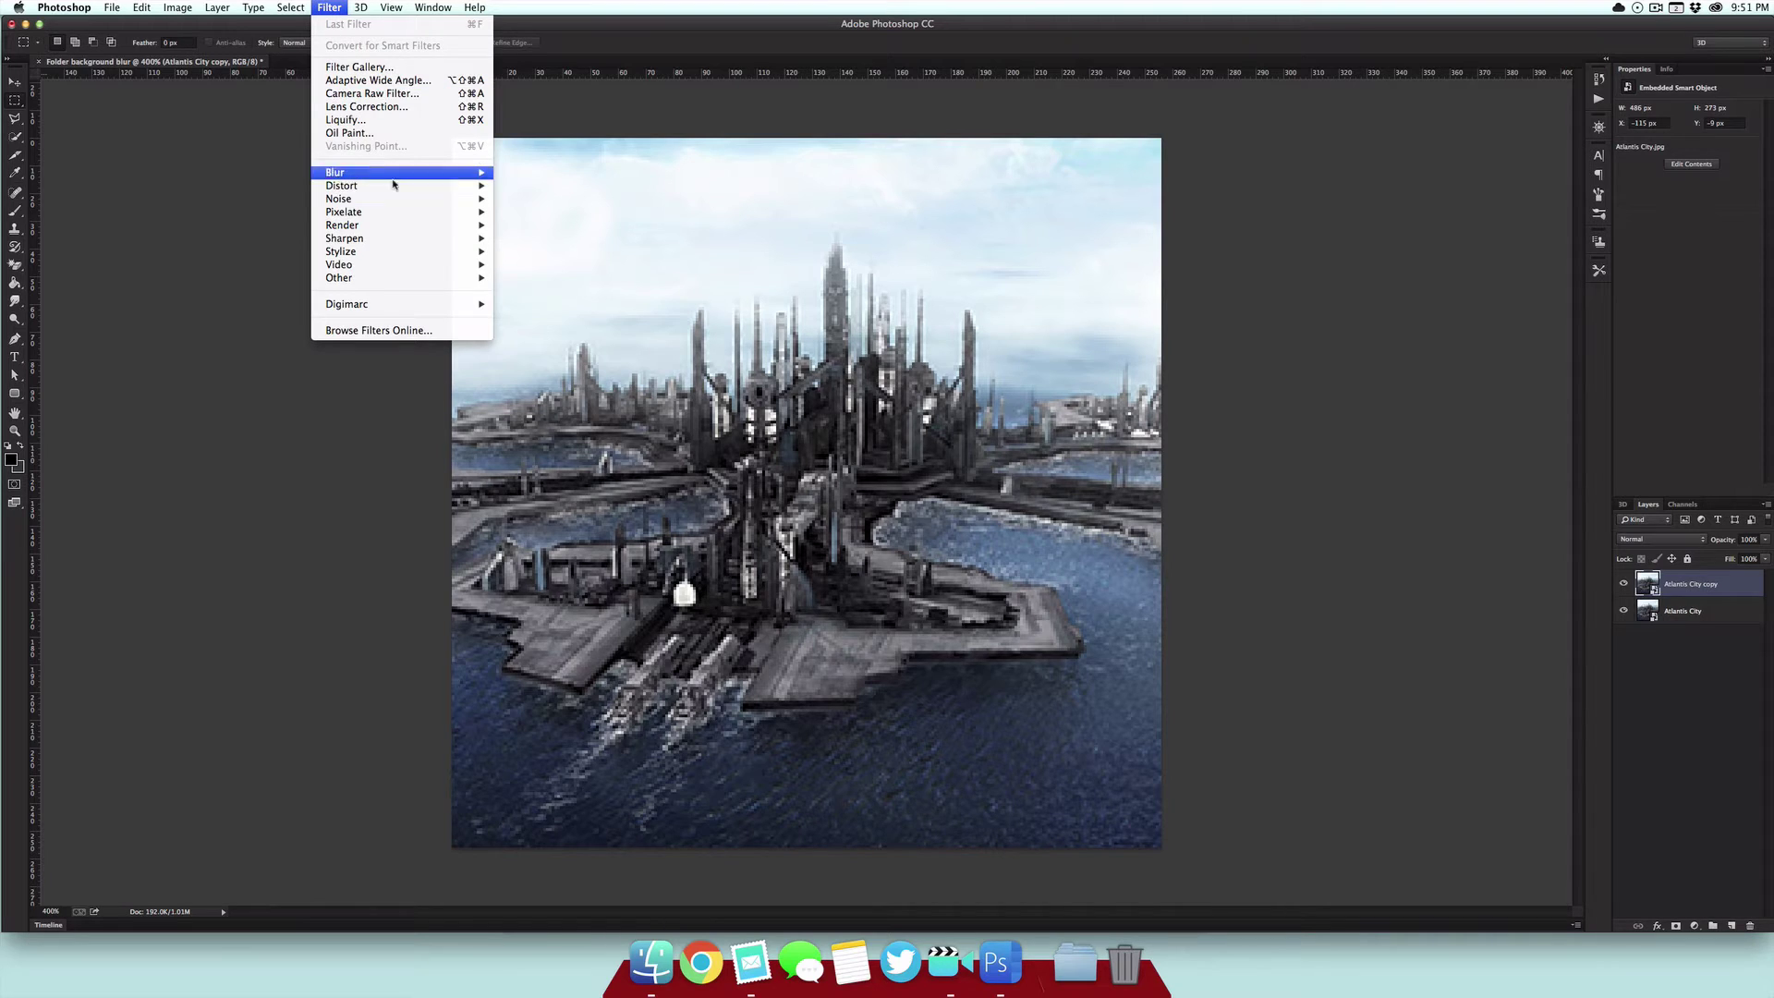
mouse_move(392, 181)
left_click(540, 274)
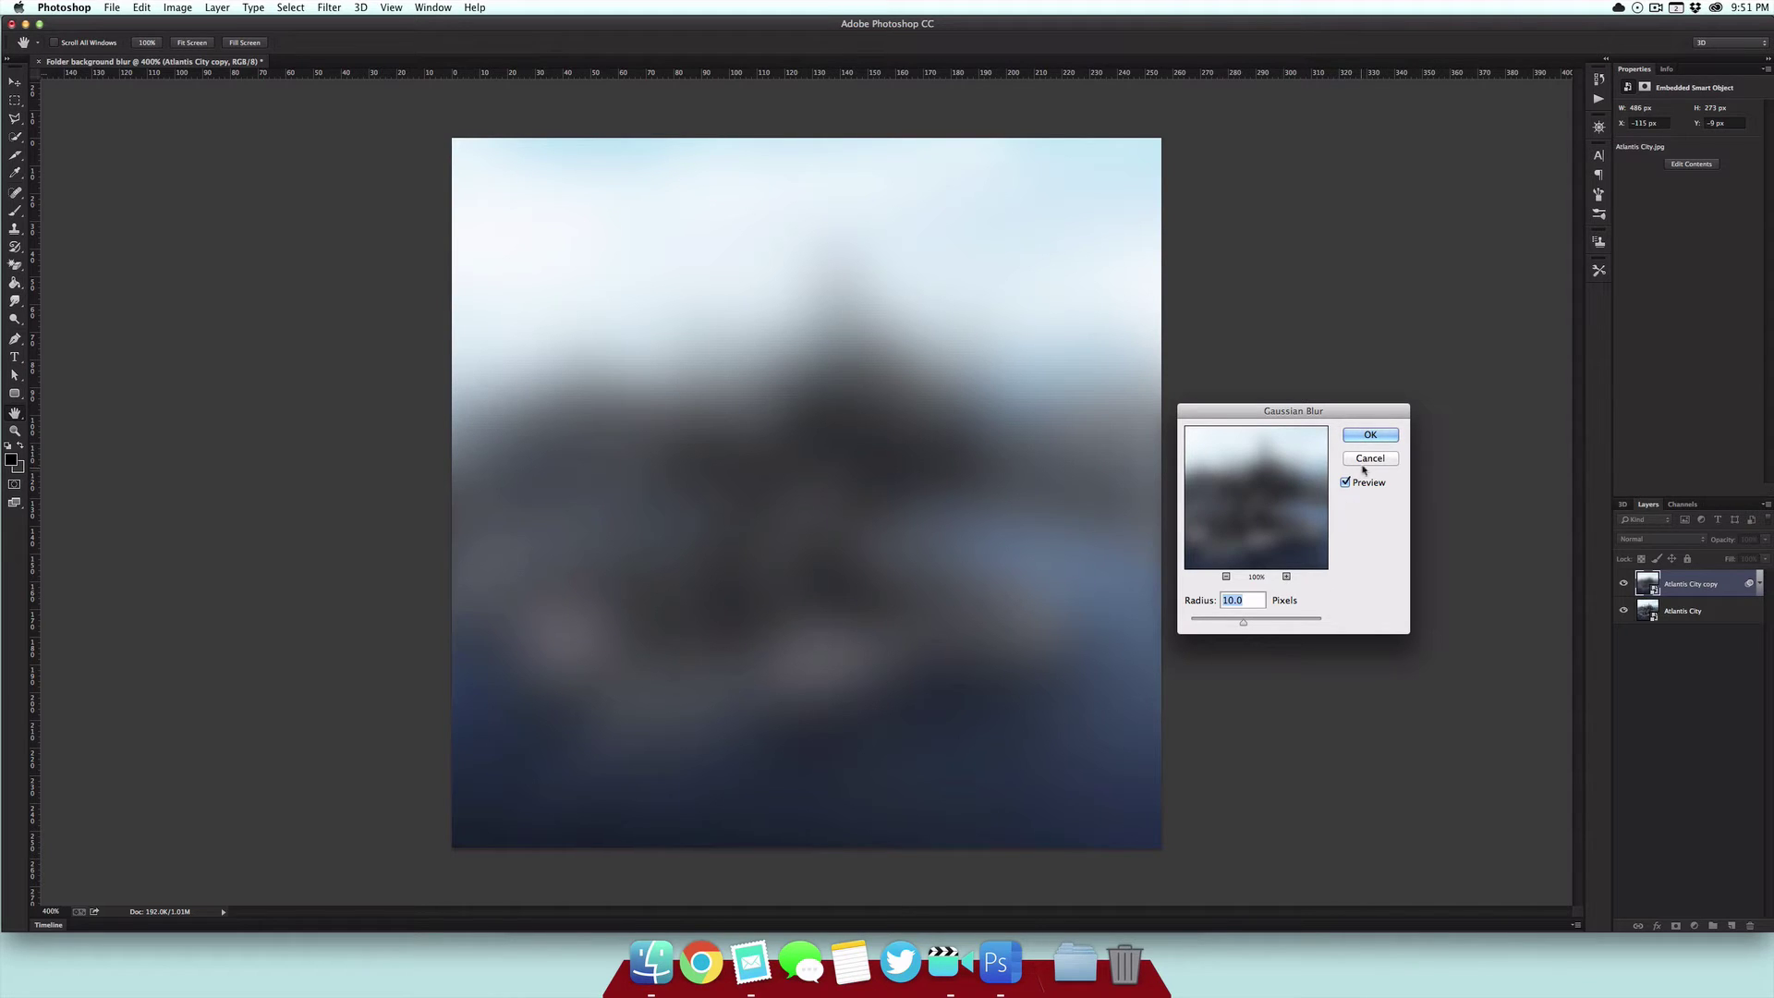
left_click(1369, 435)
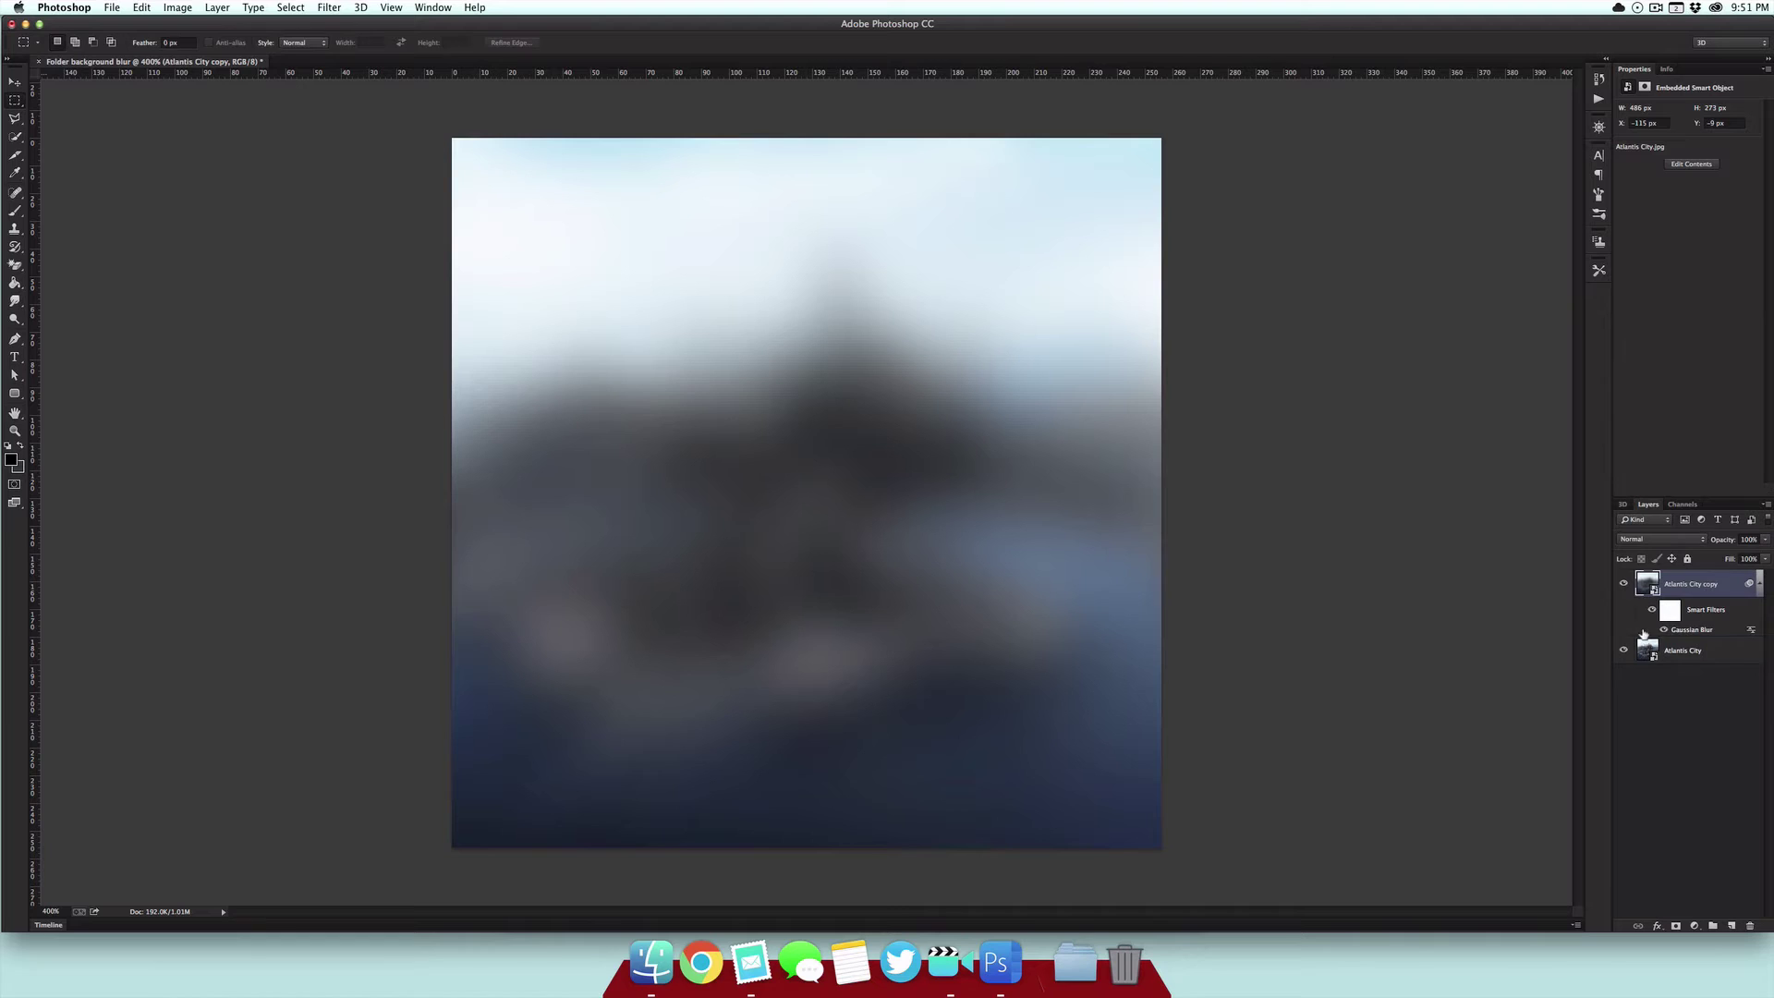
key("u")
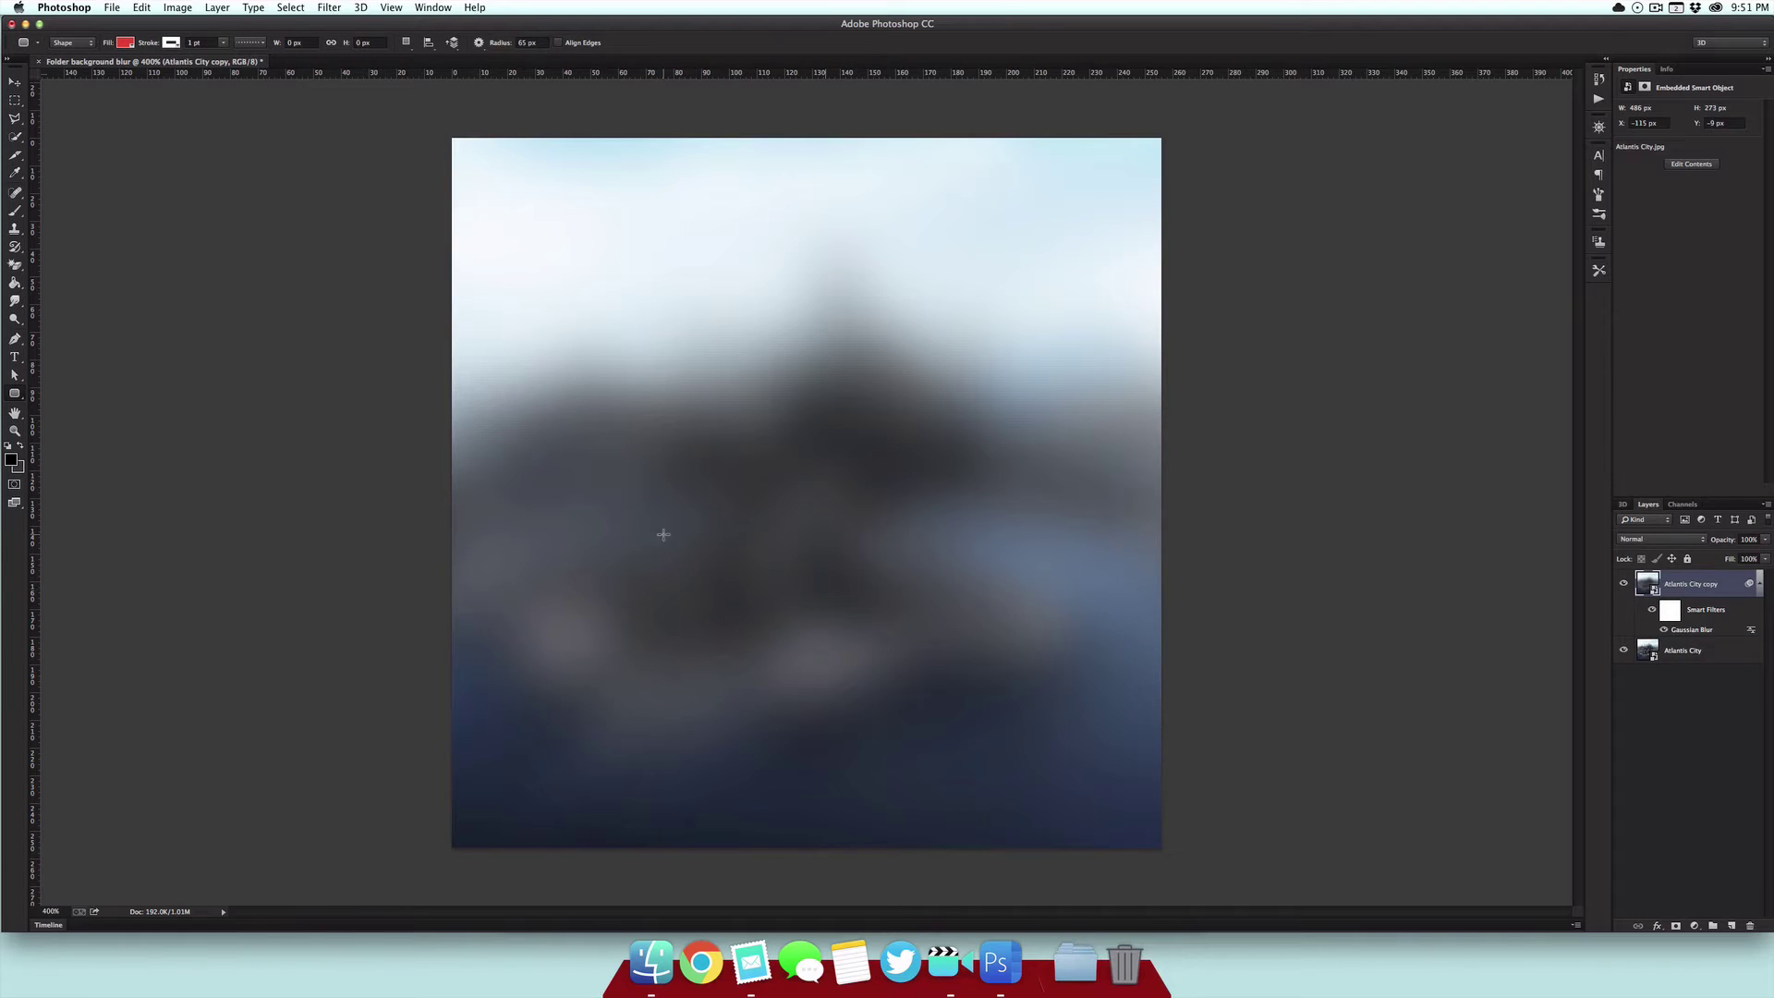
Create a rounded rectangle with Width 256 px and Height 256 px.
left_click(16, 392)
left_click(87, 403)
left_click(798, 557)
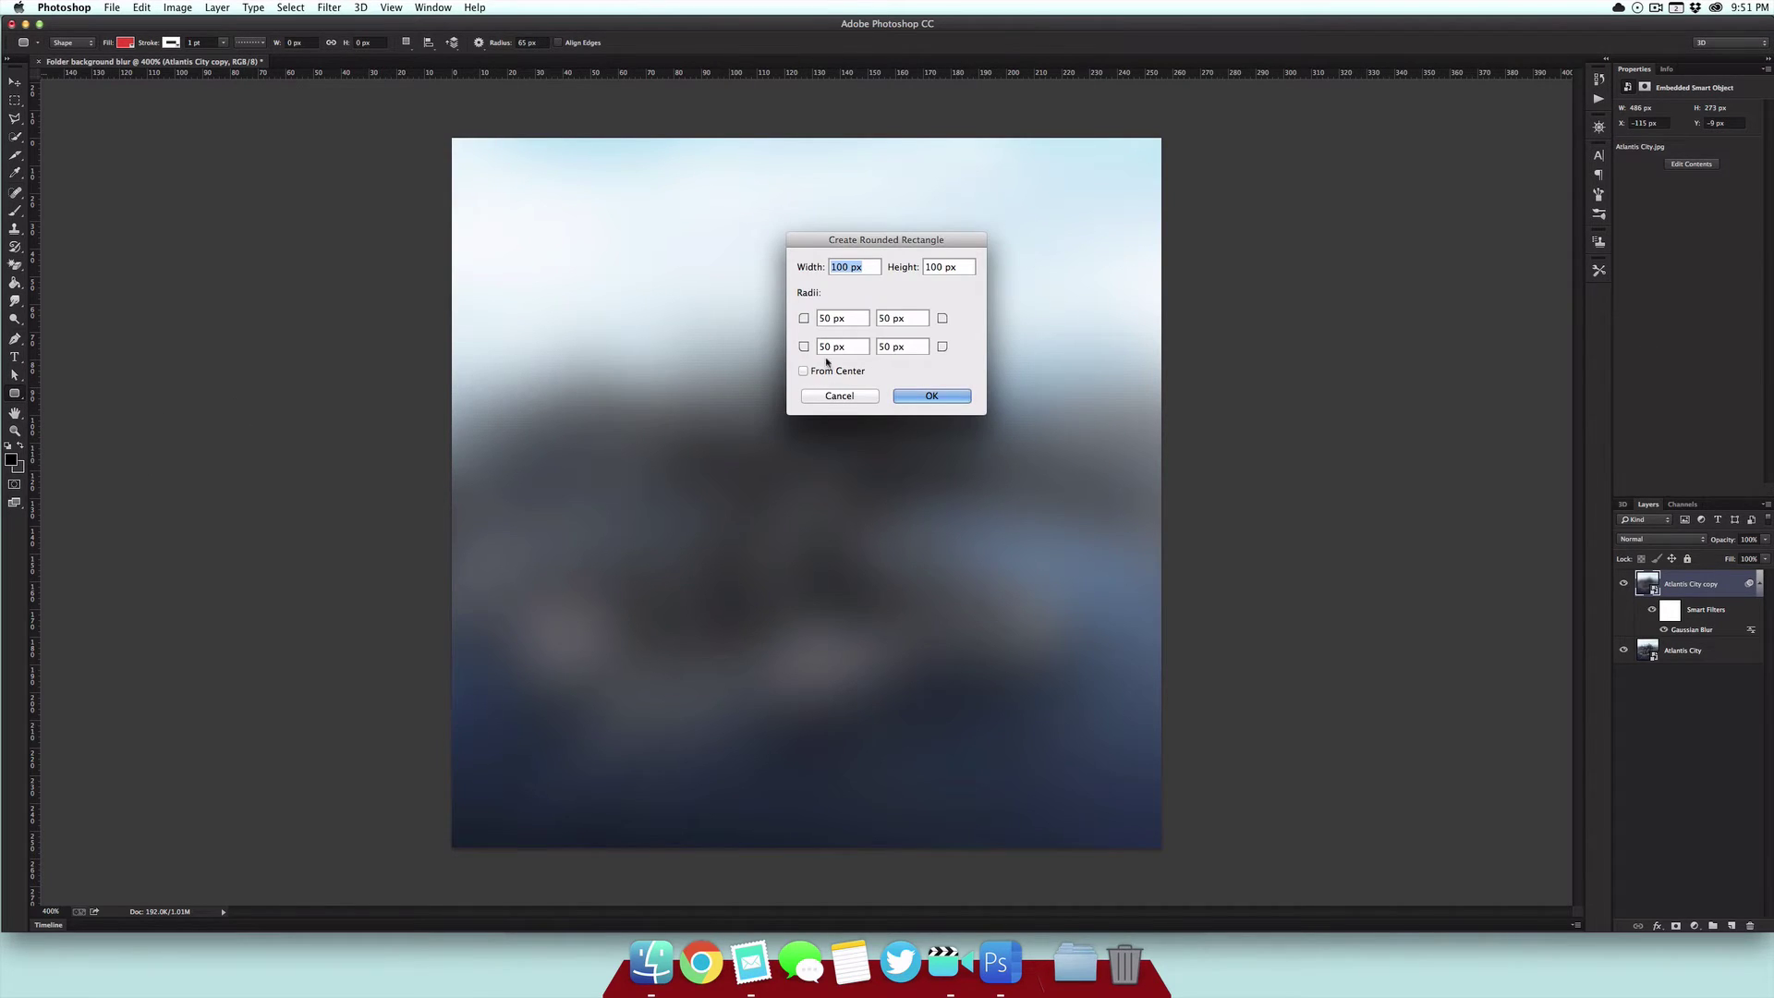
left_click(837, 267)
type("256")
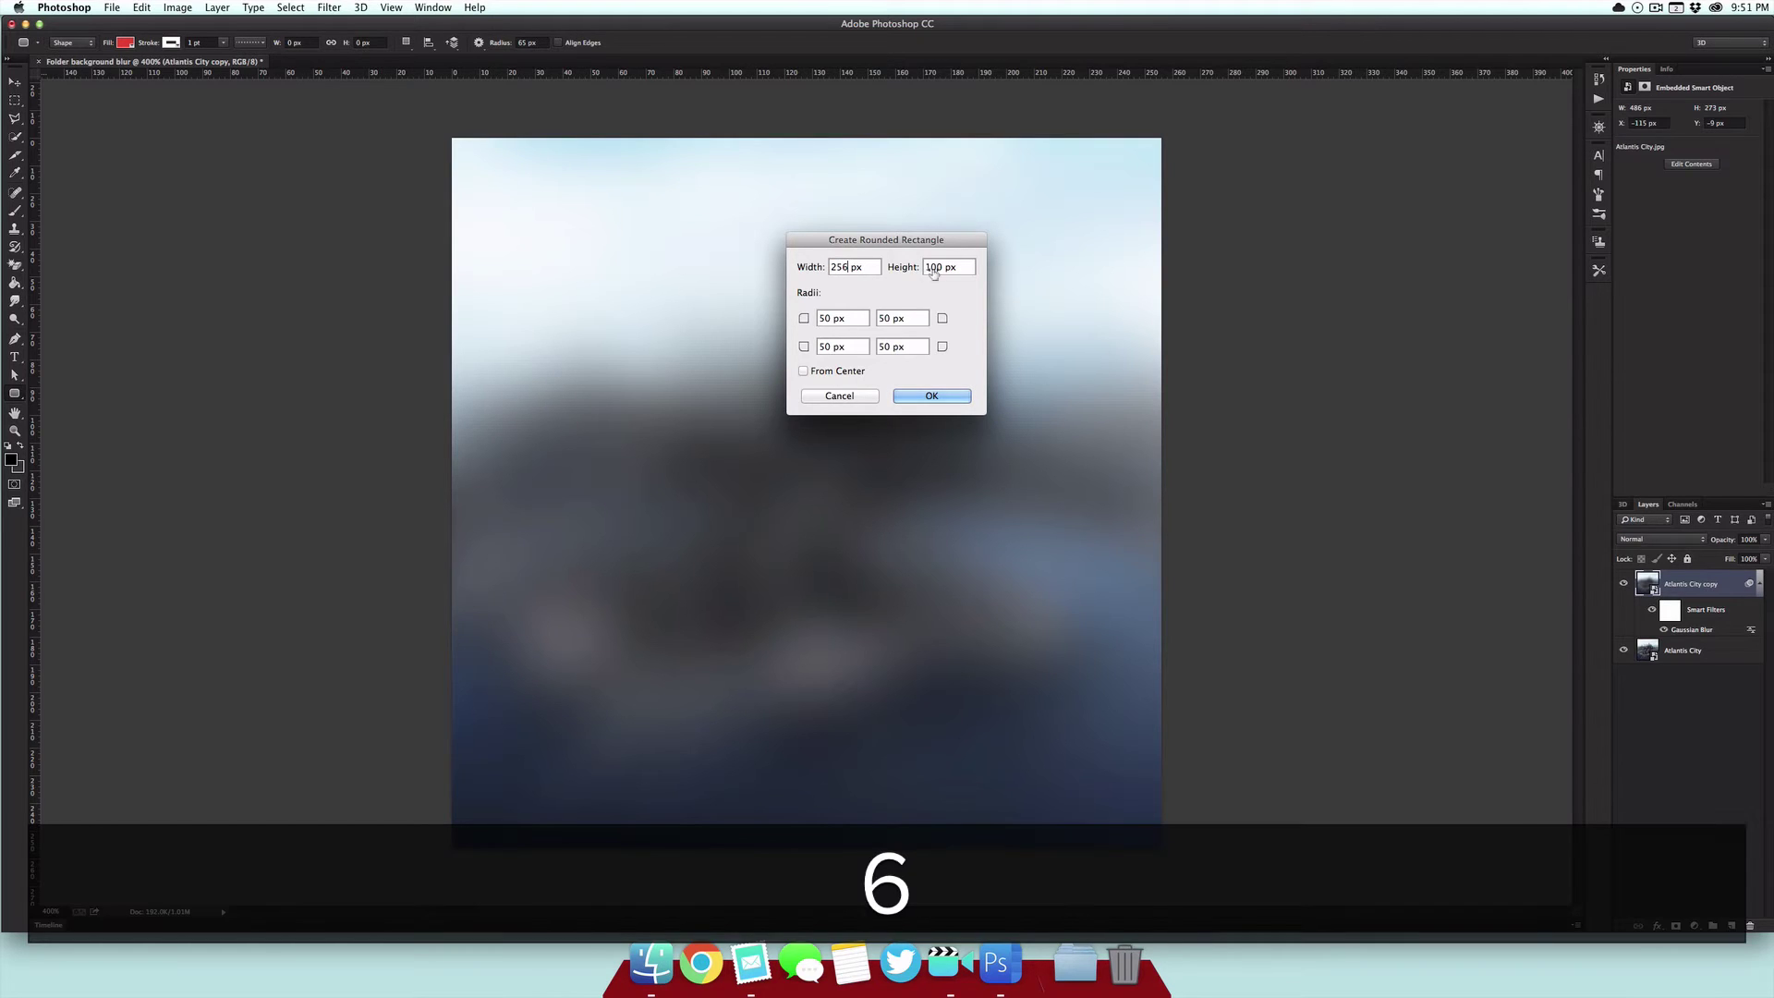
double_click(930, 267)
type("256")
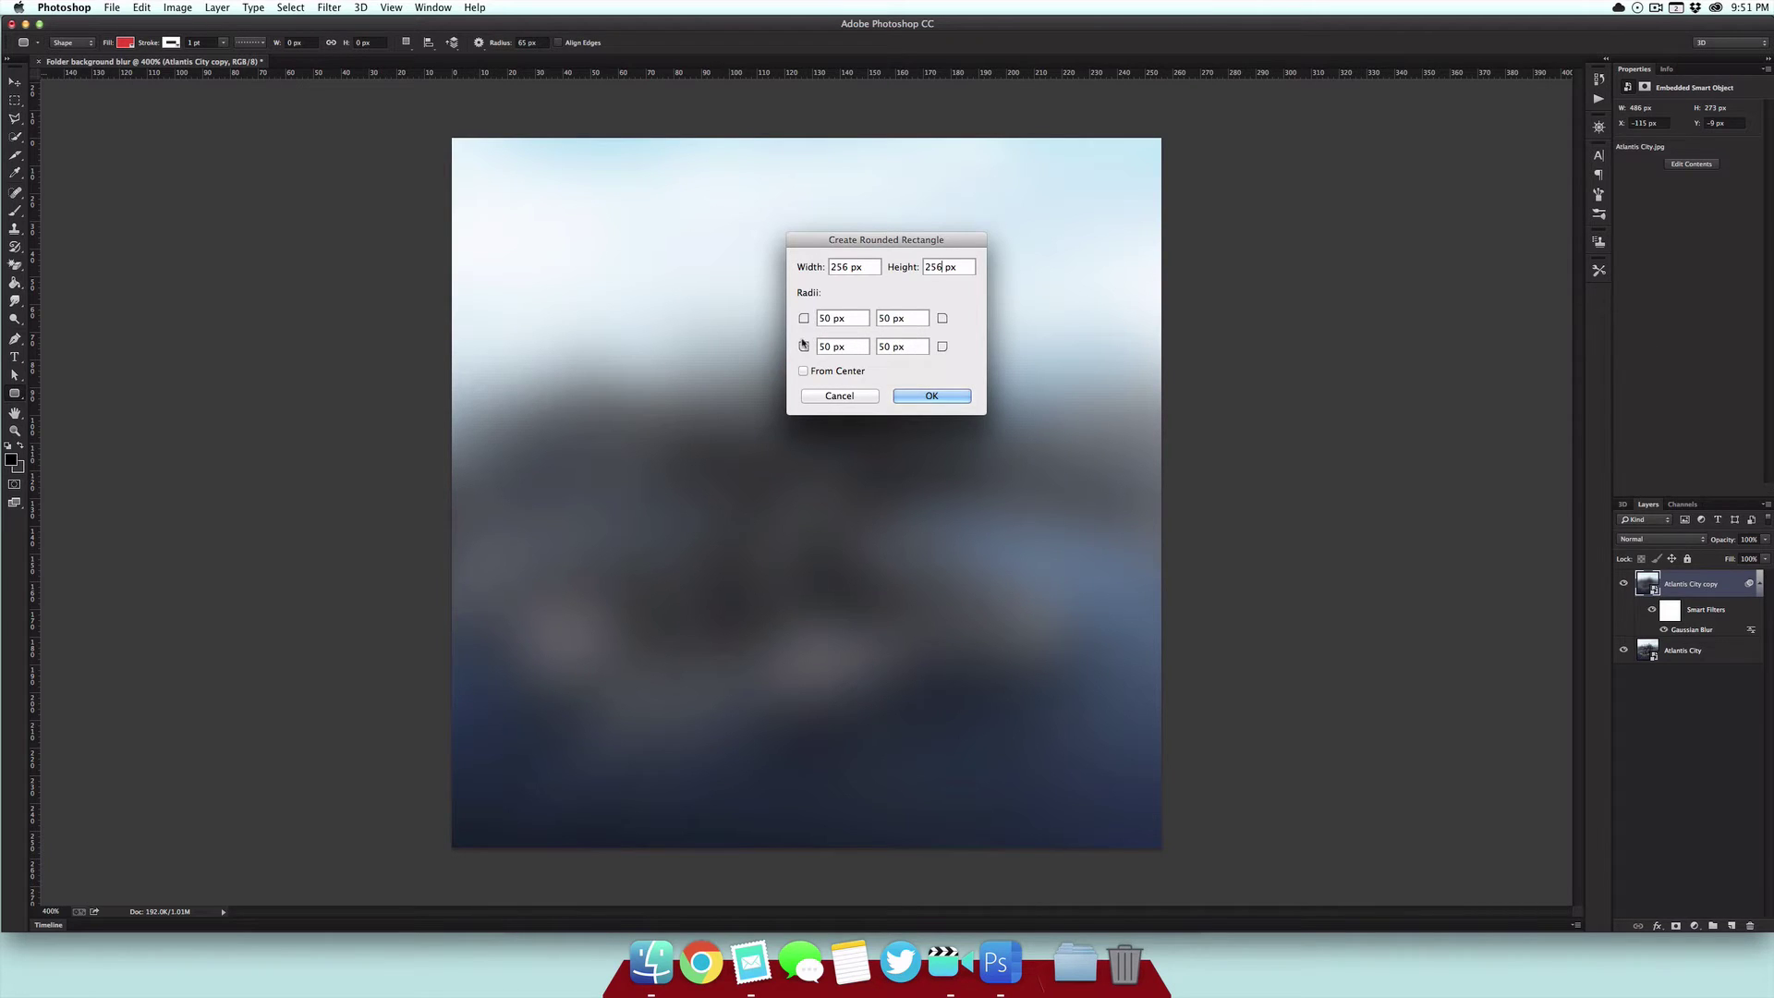
left_click(910, 394)
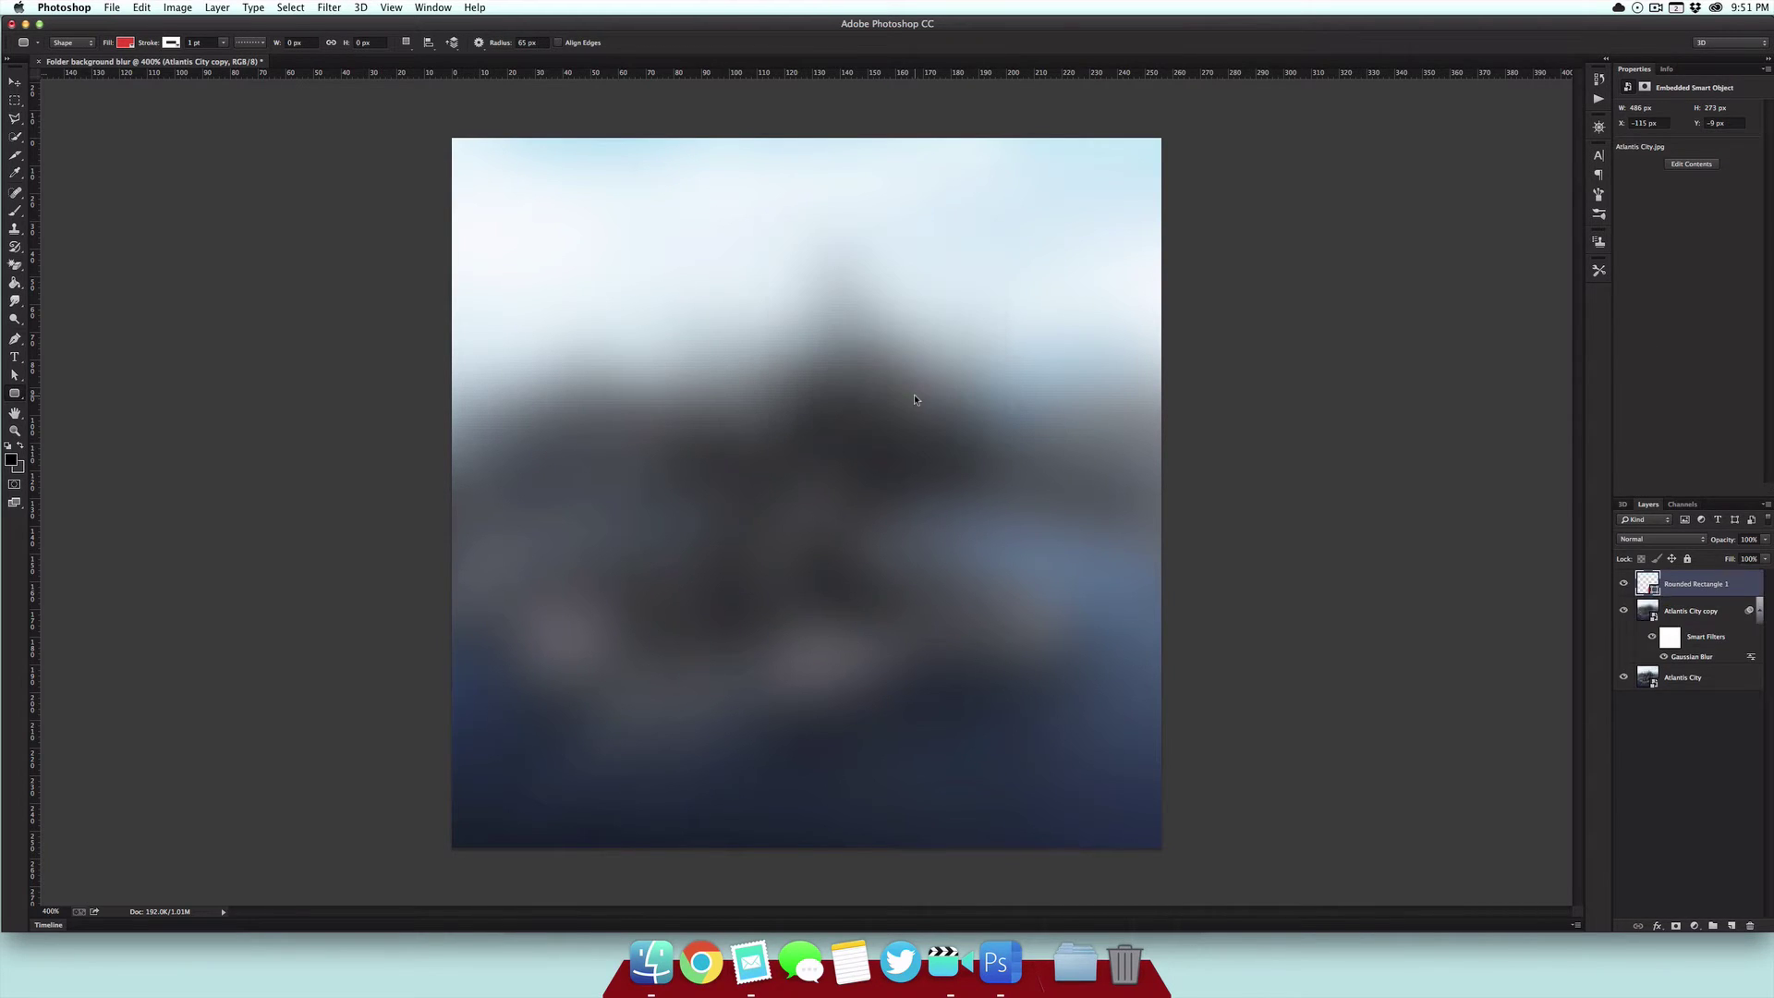
Align the rounded rectangle to the canvas's vertical and horizontal centres, then deselect.
key("v")
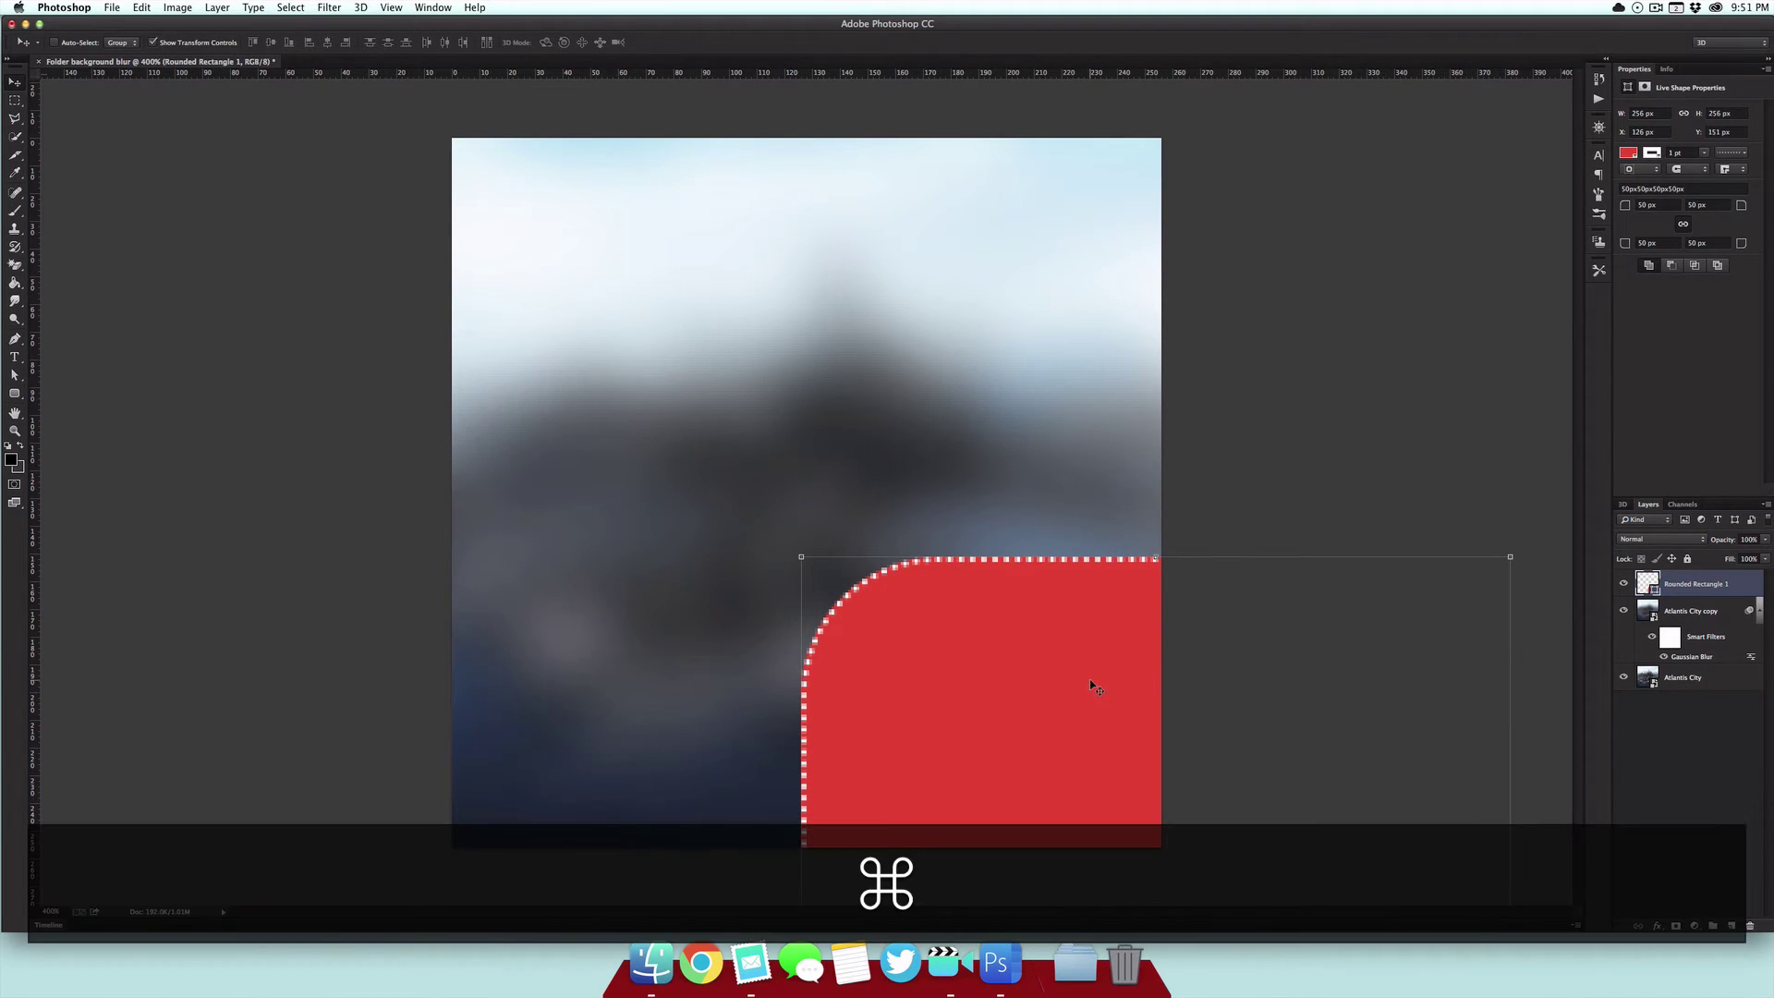
key("super+a")
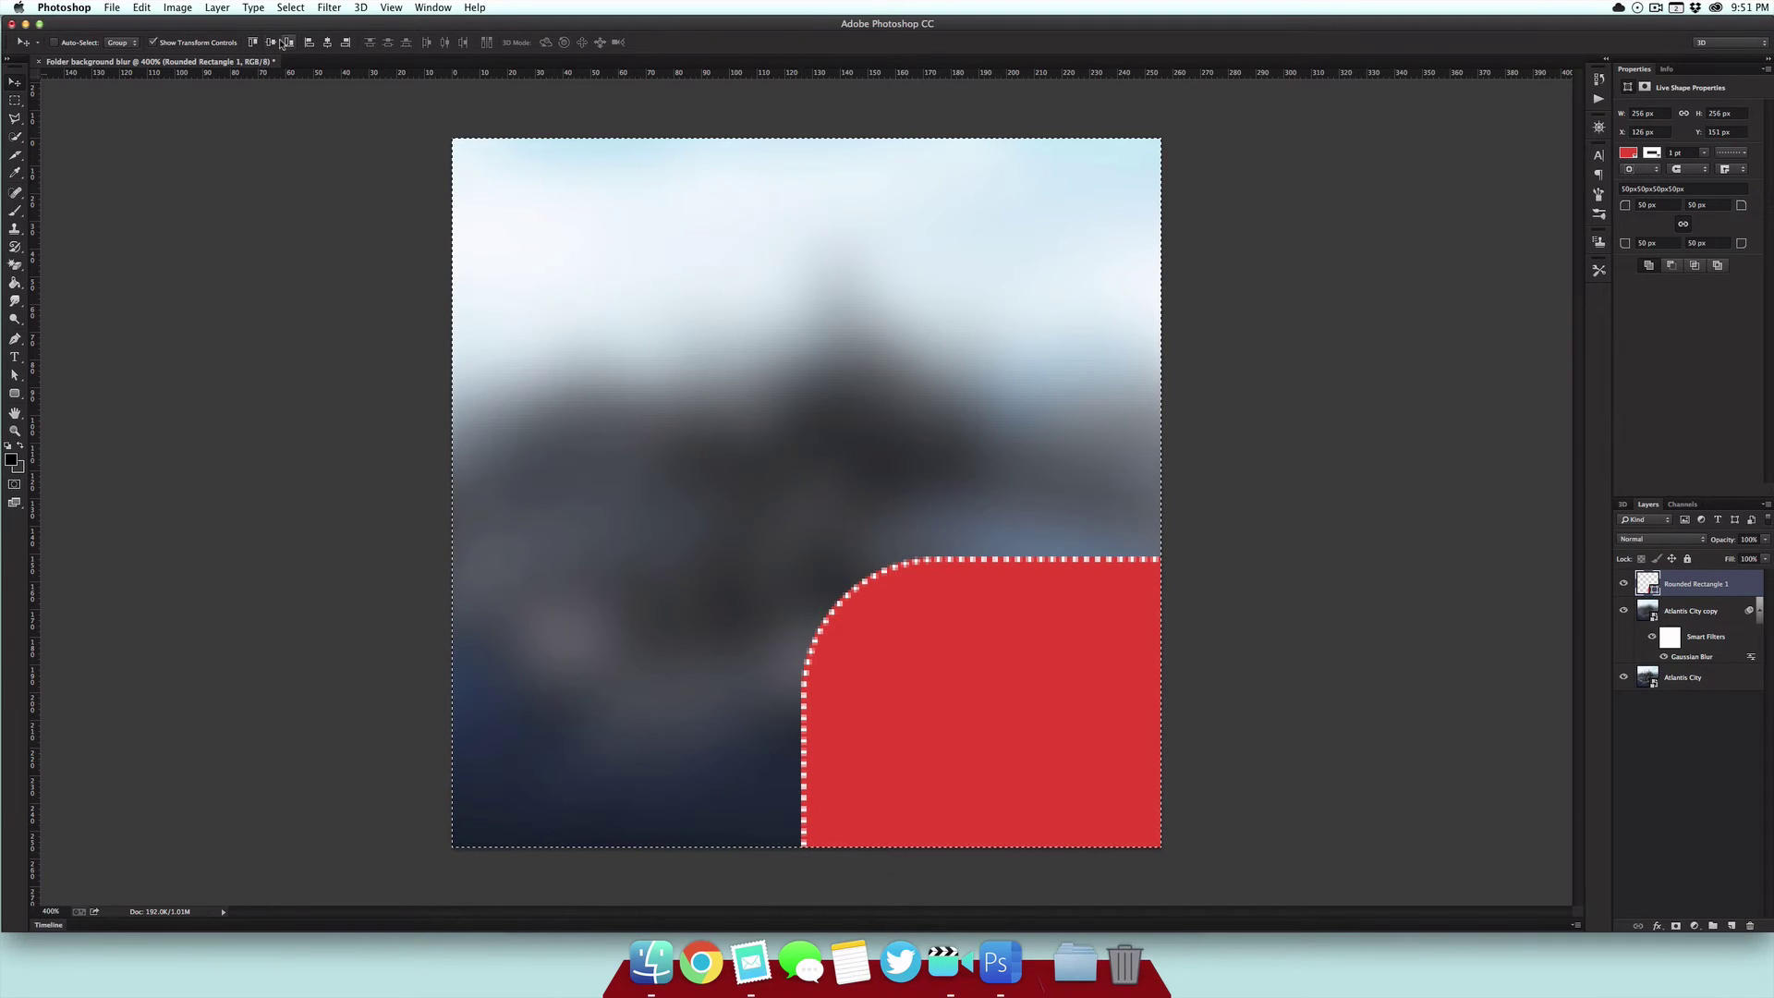
left_click(271, 44)
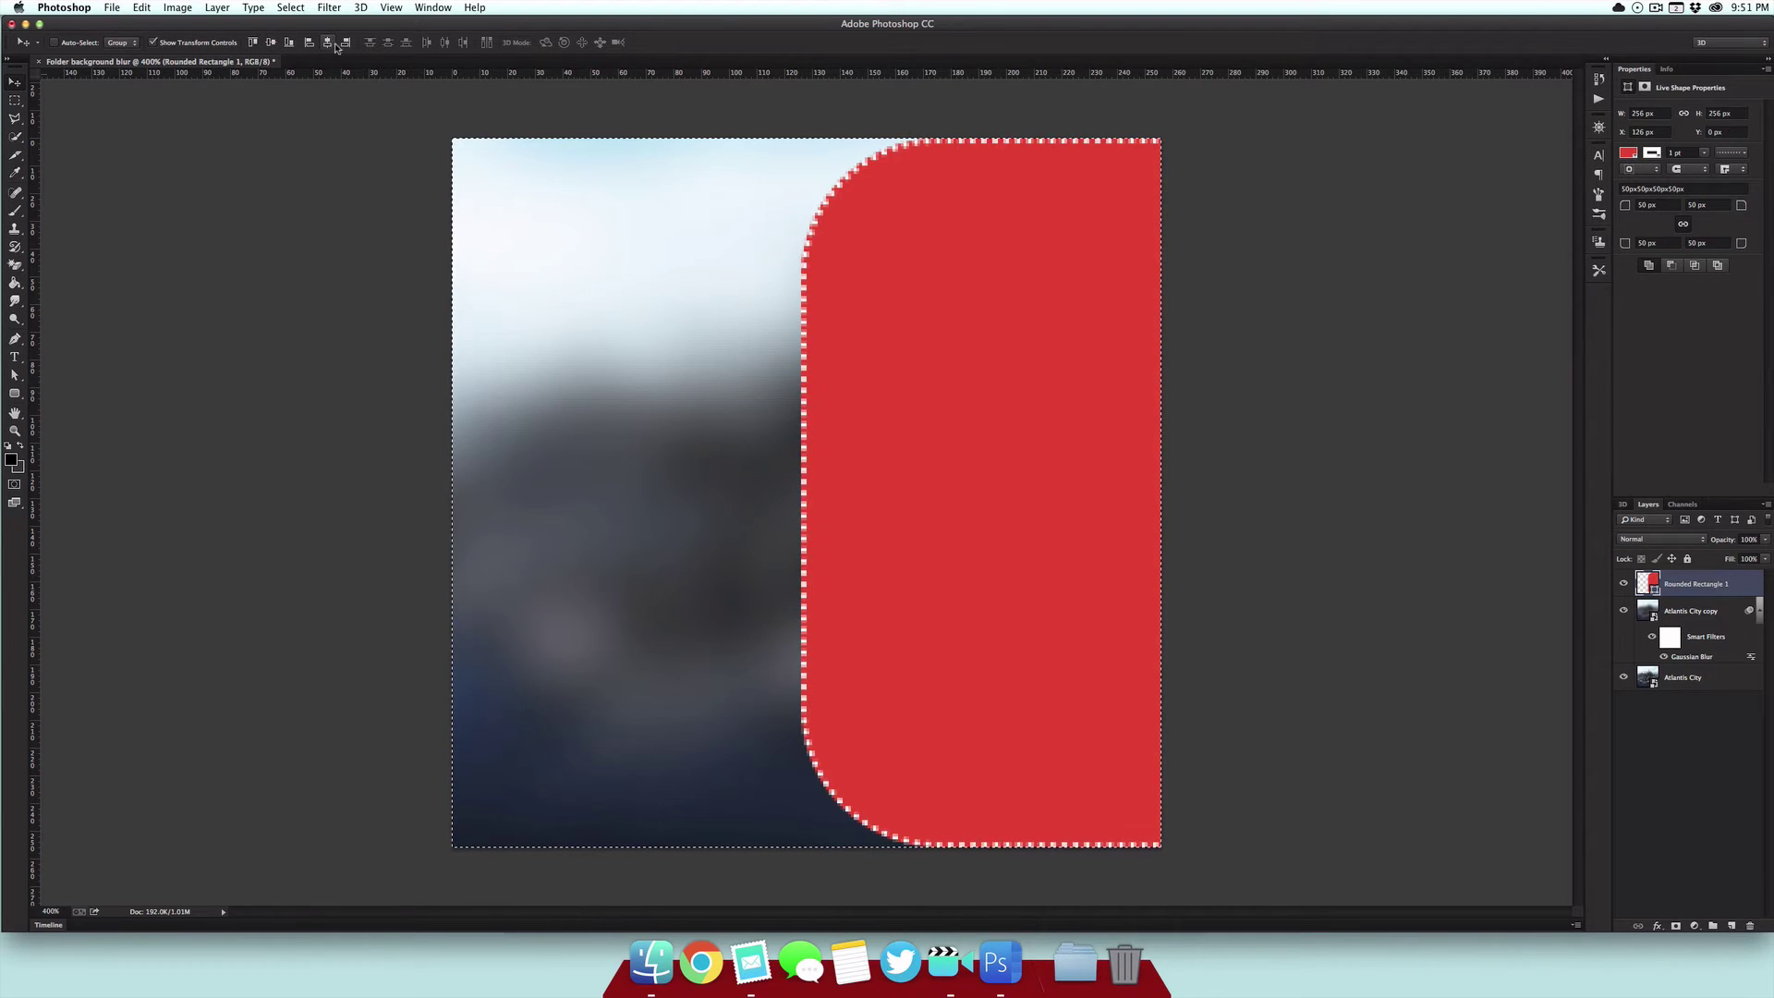
left_click(328, 44)
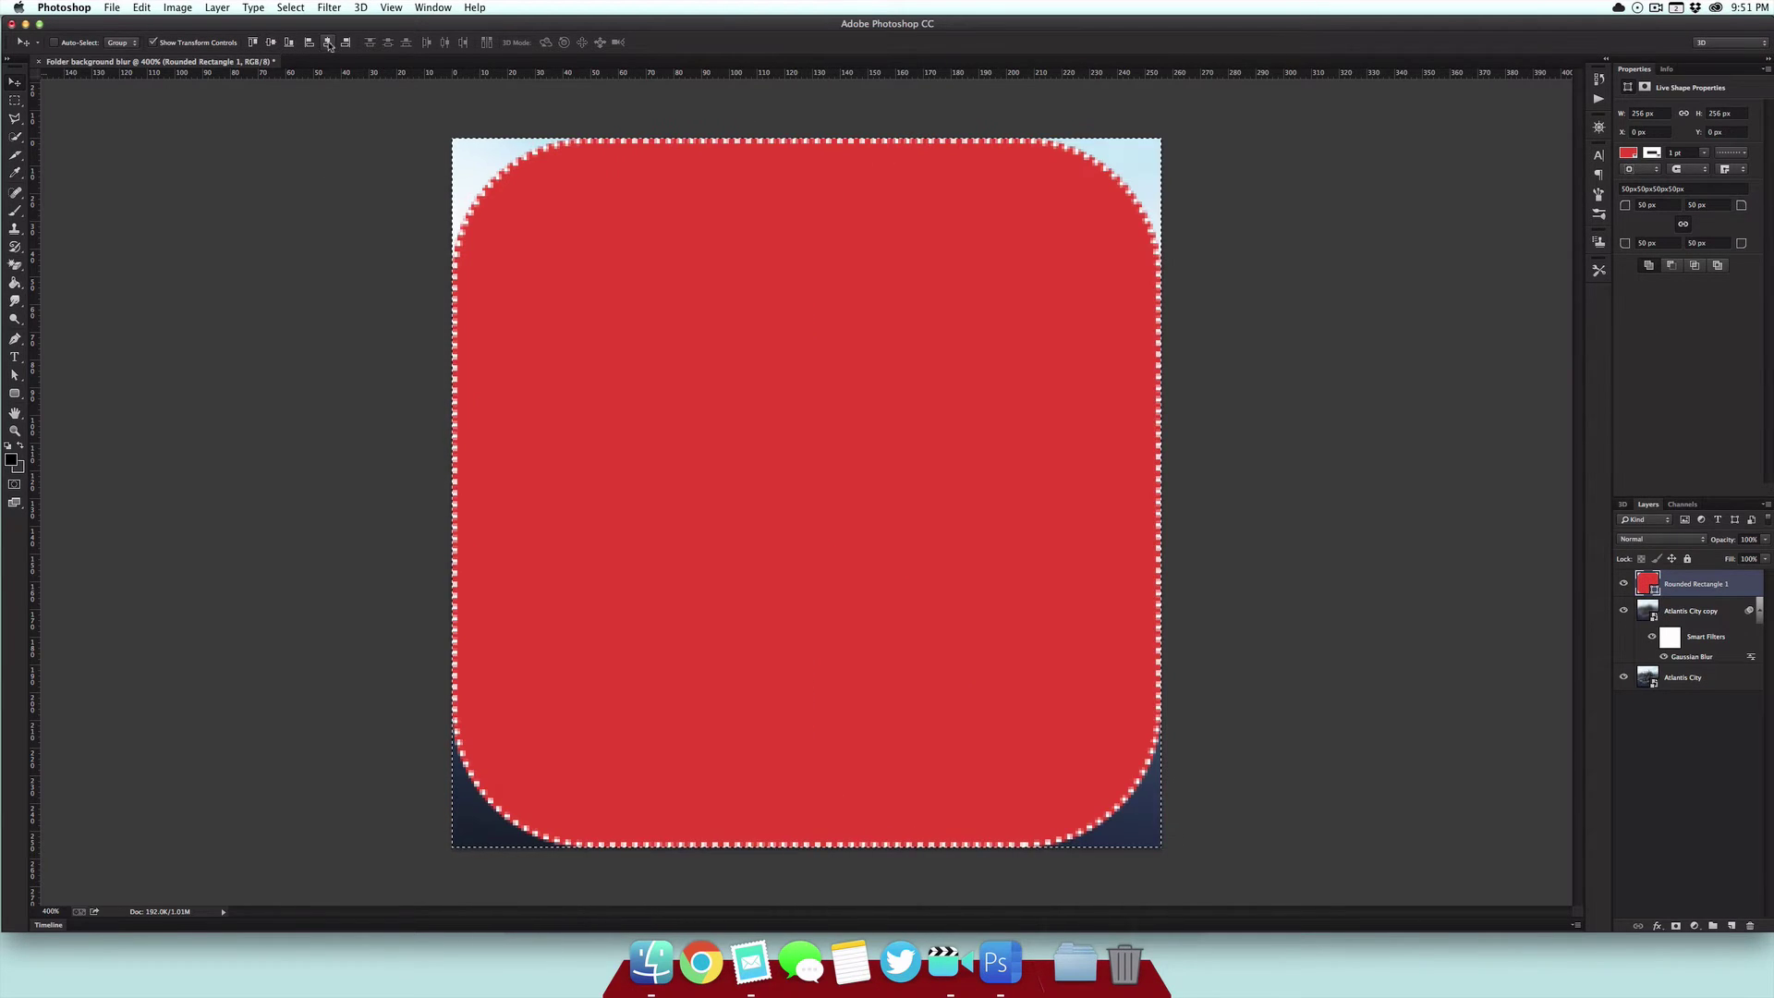
left_click(297, 7)
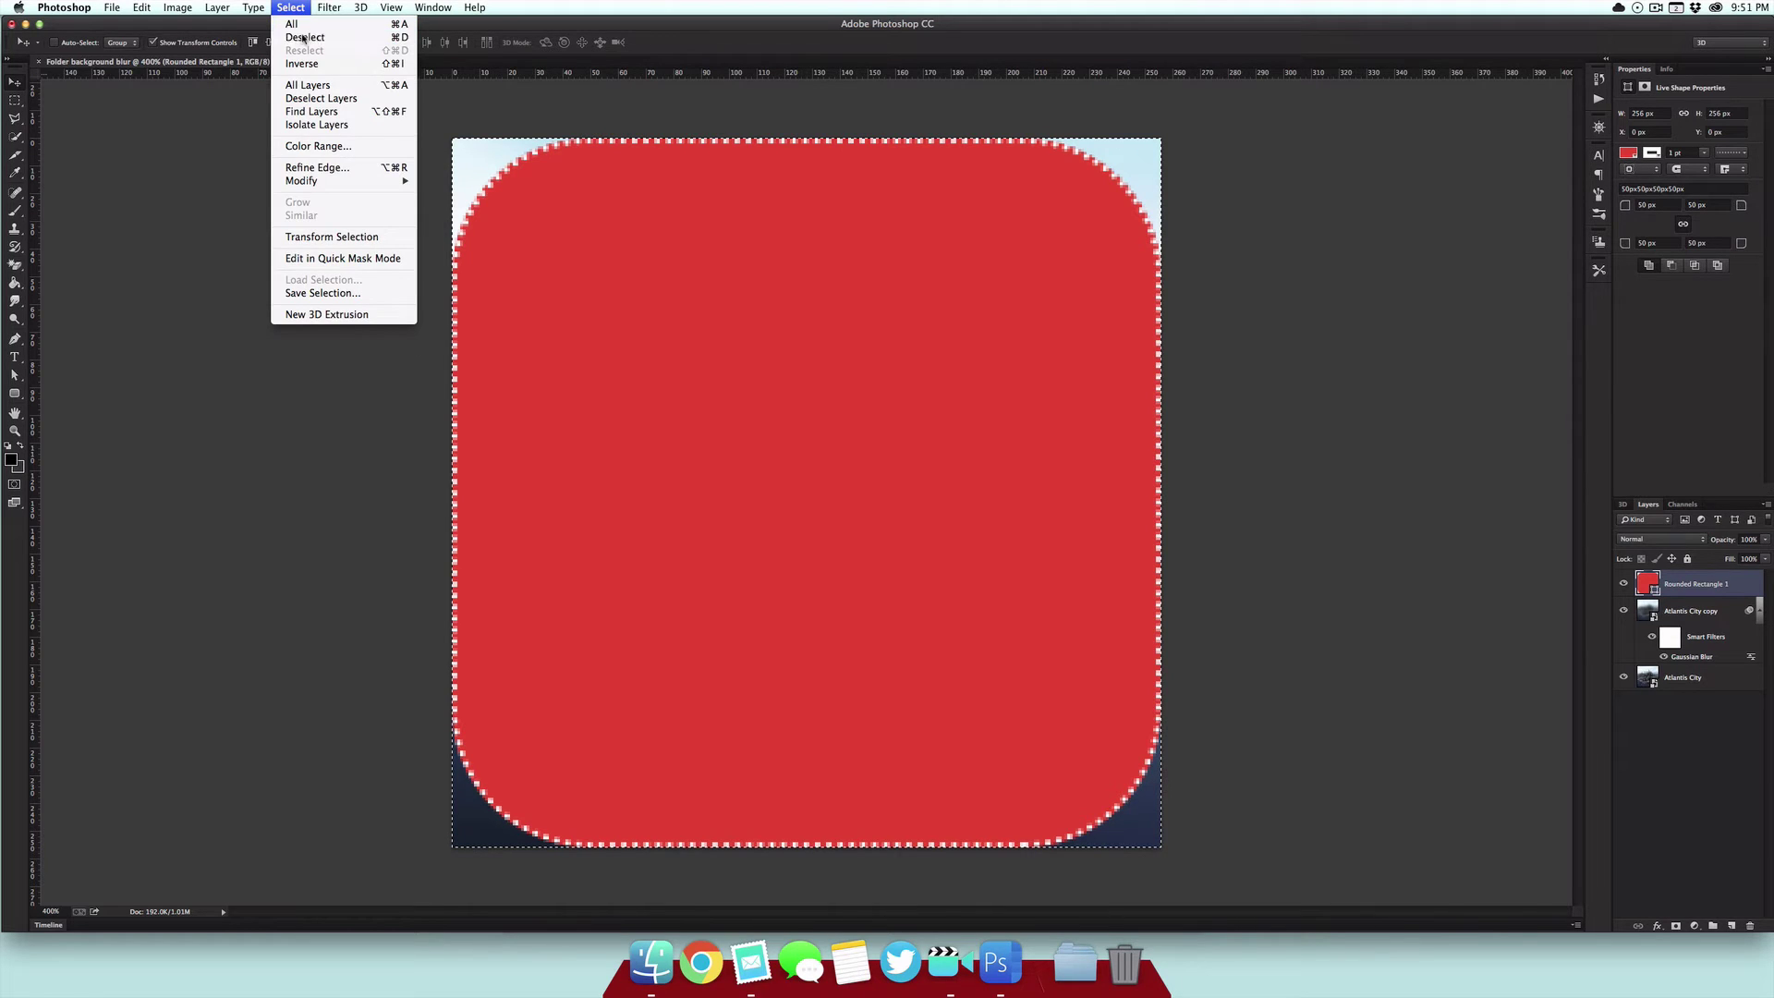
left_click(305, 36)
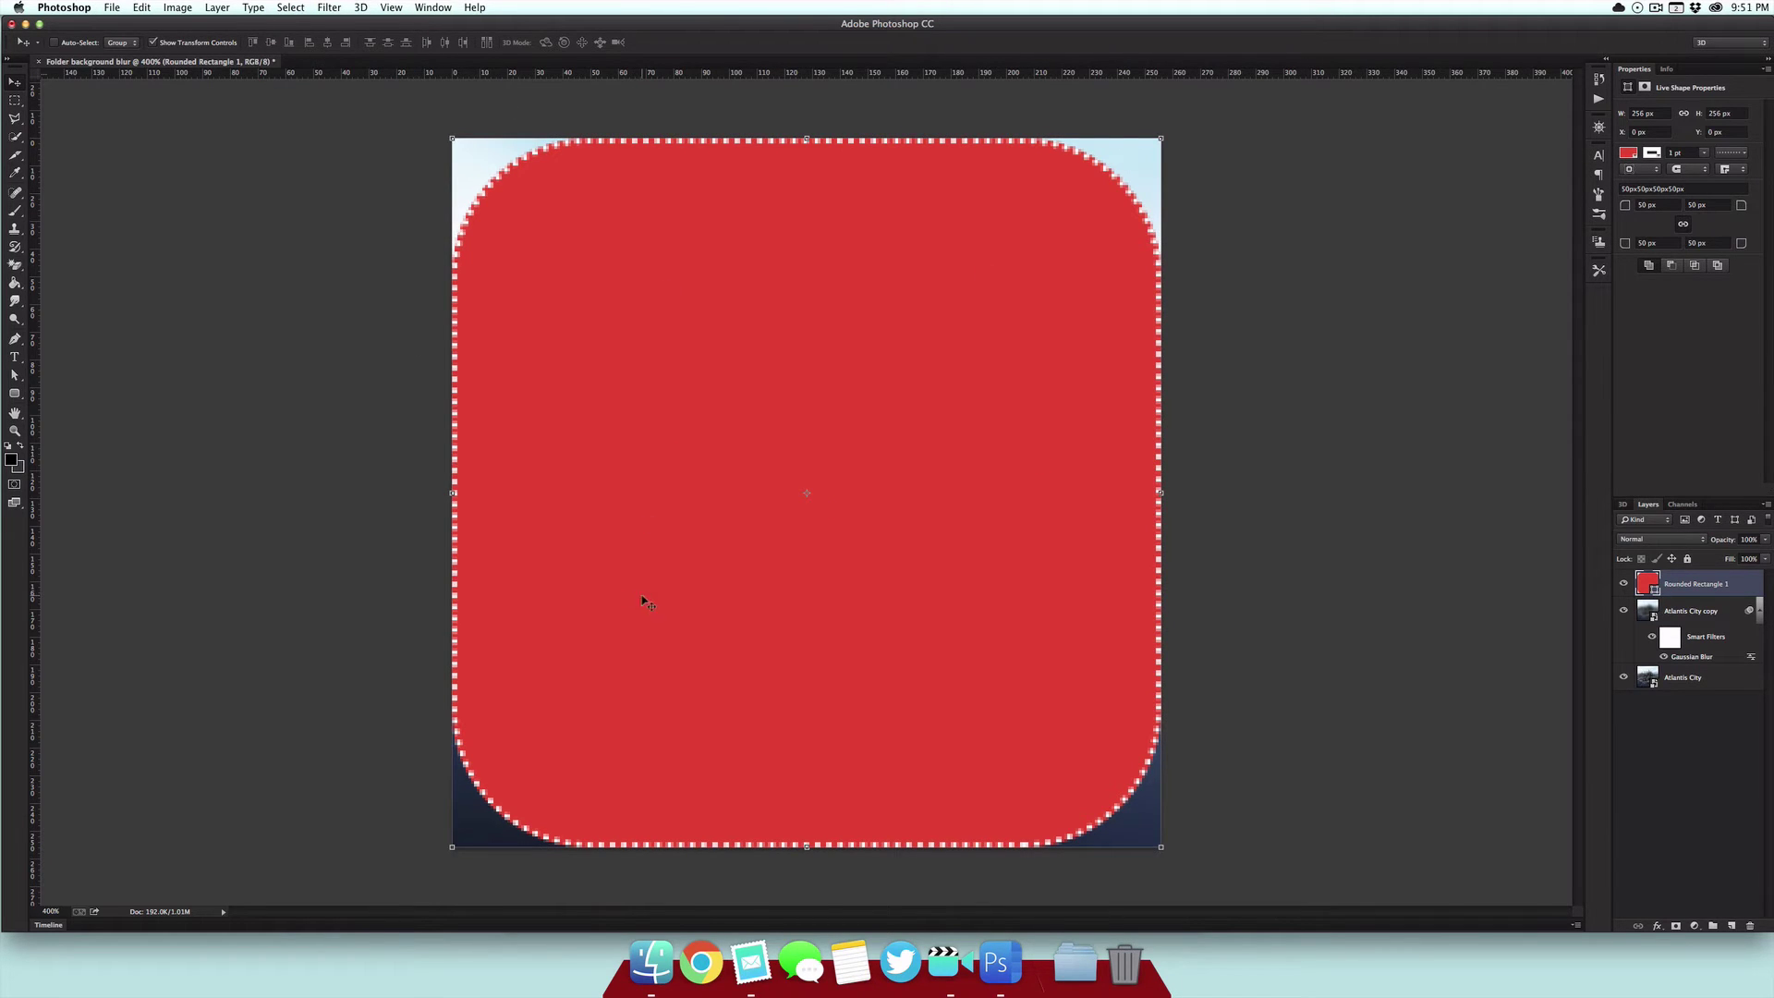
Change the Rounded Rectangle 1 fill colour to white.
key("u")
left_click(125, 43)
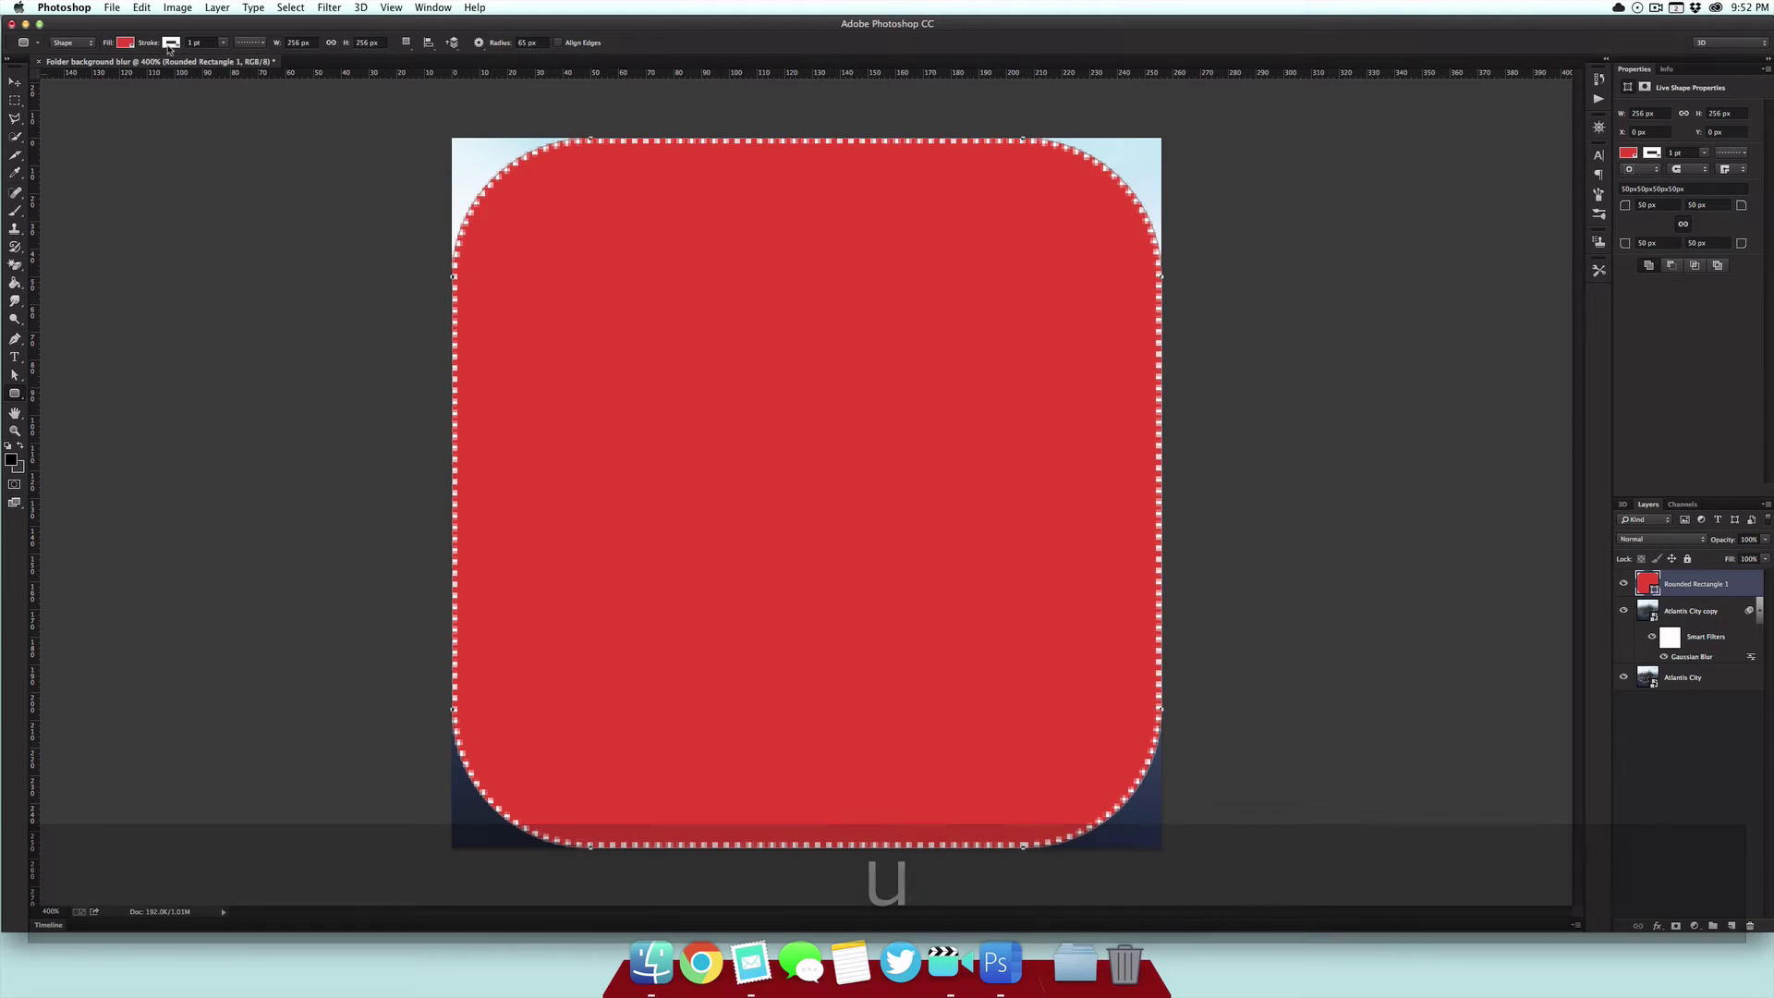
left_click(125, 43)
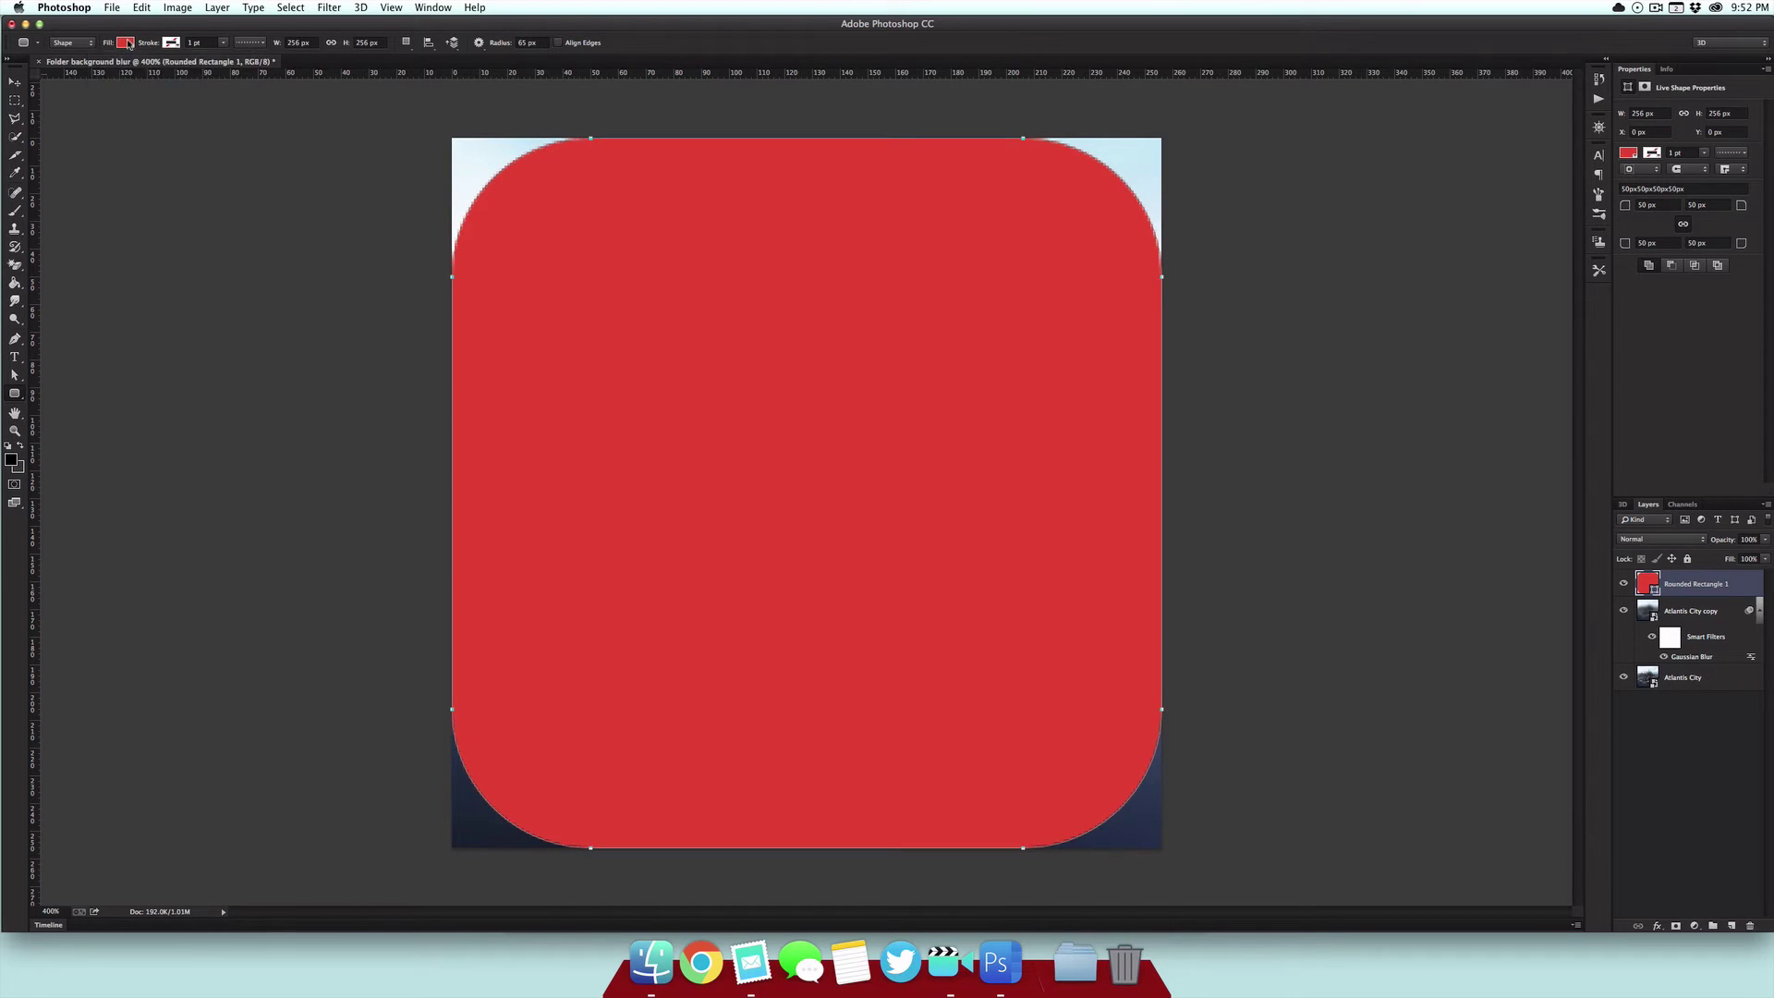
left_click(125, 43)
left_click(60, 109)
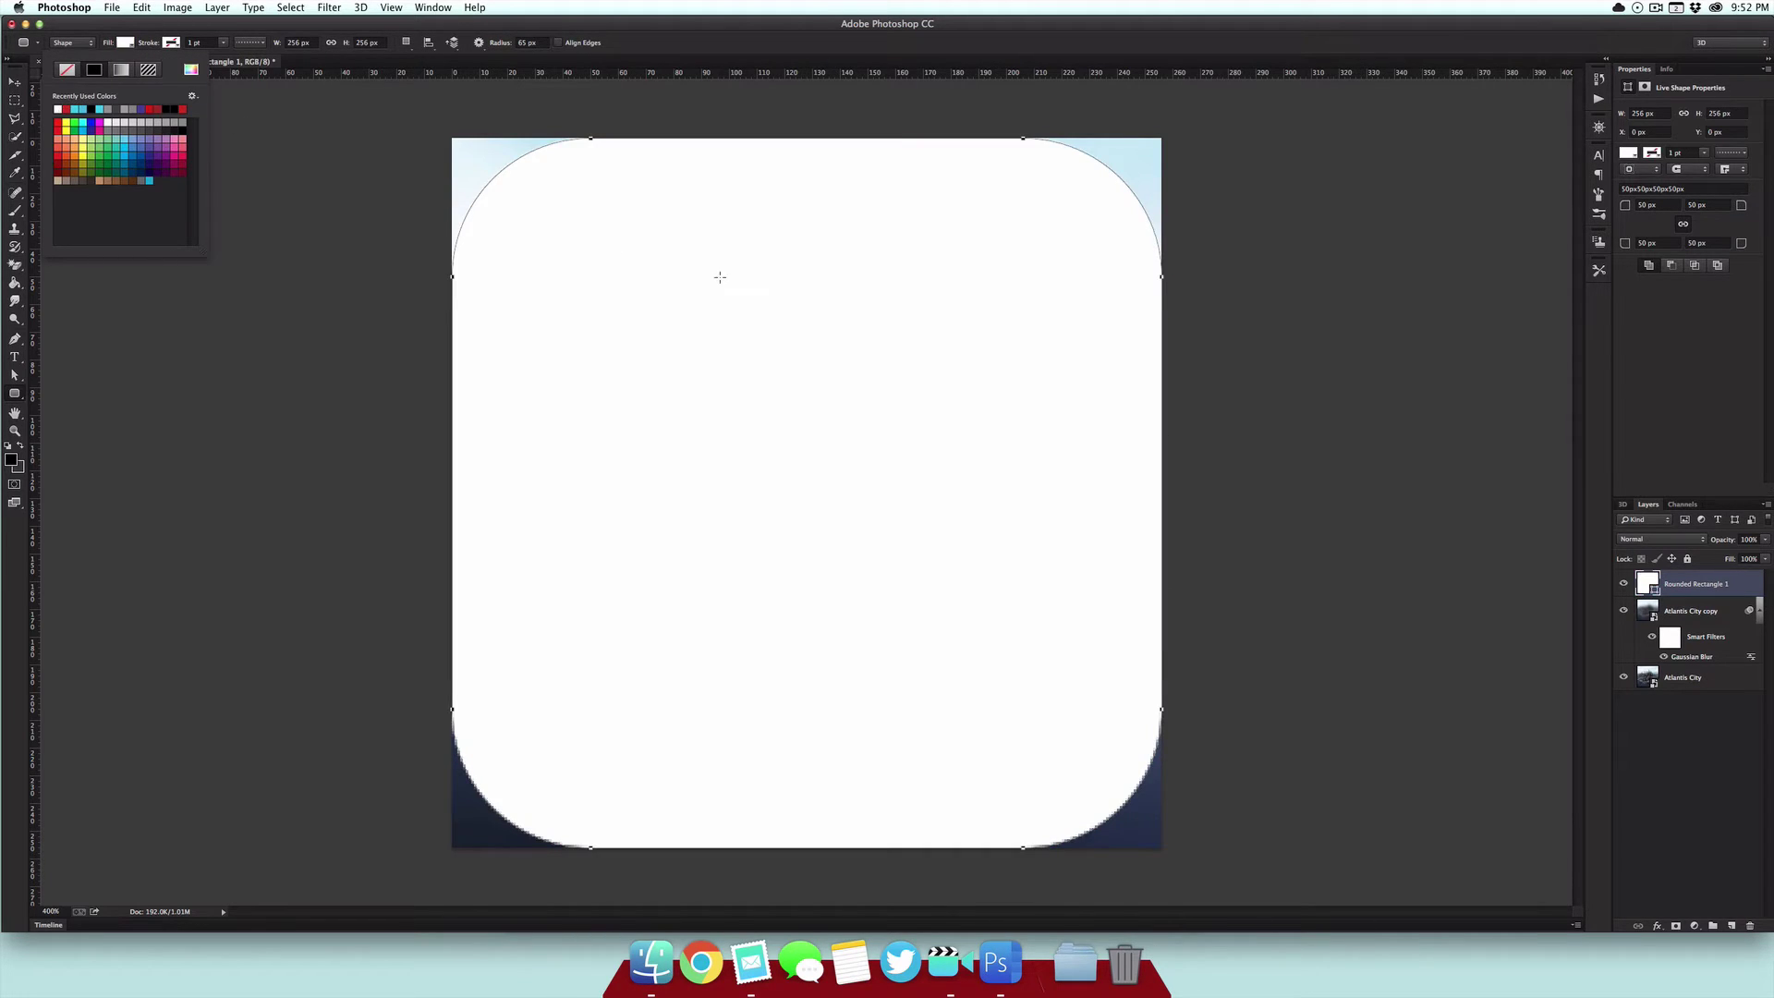
key("v")
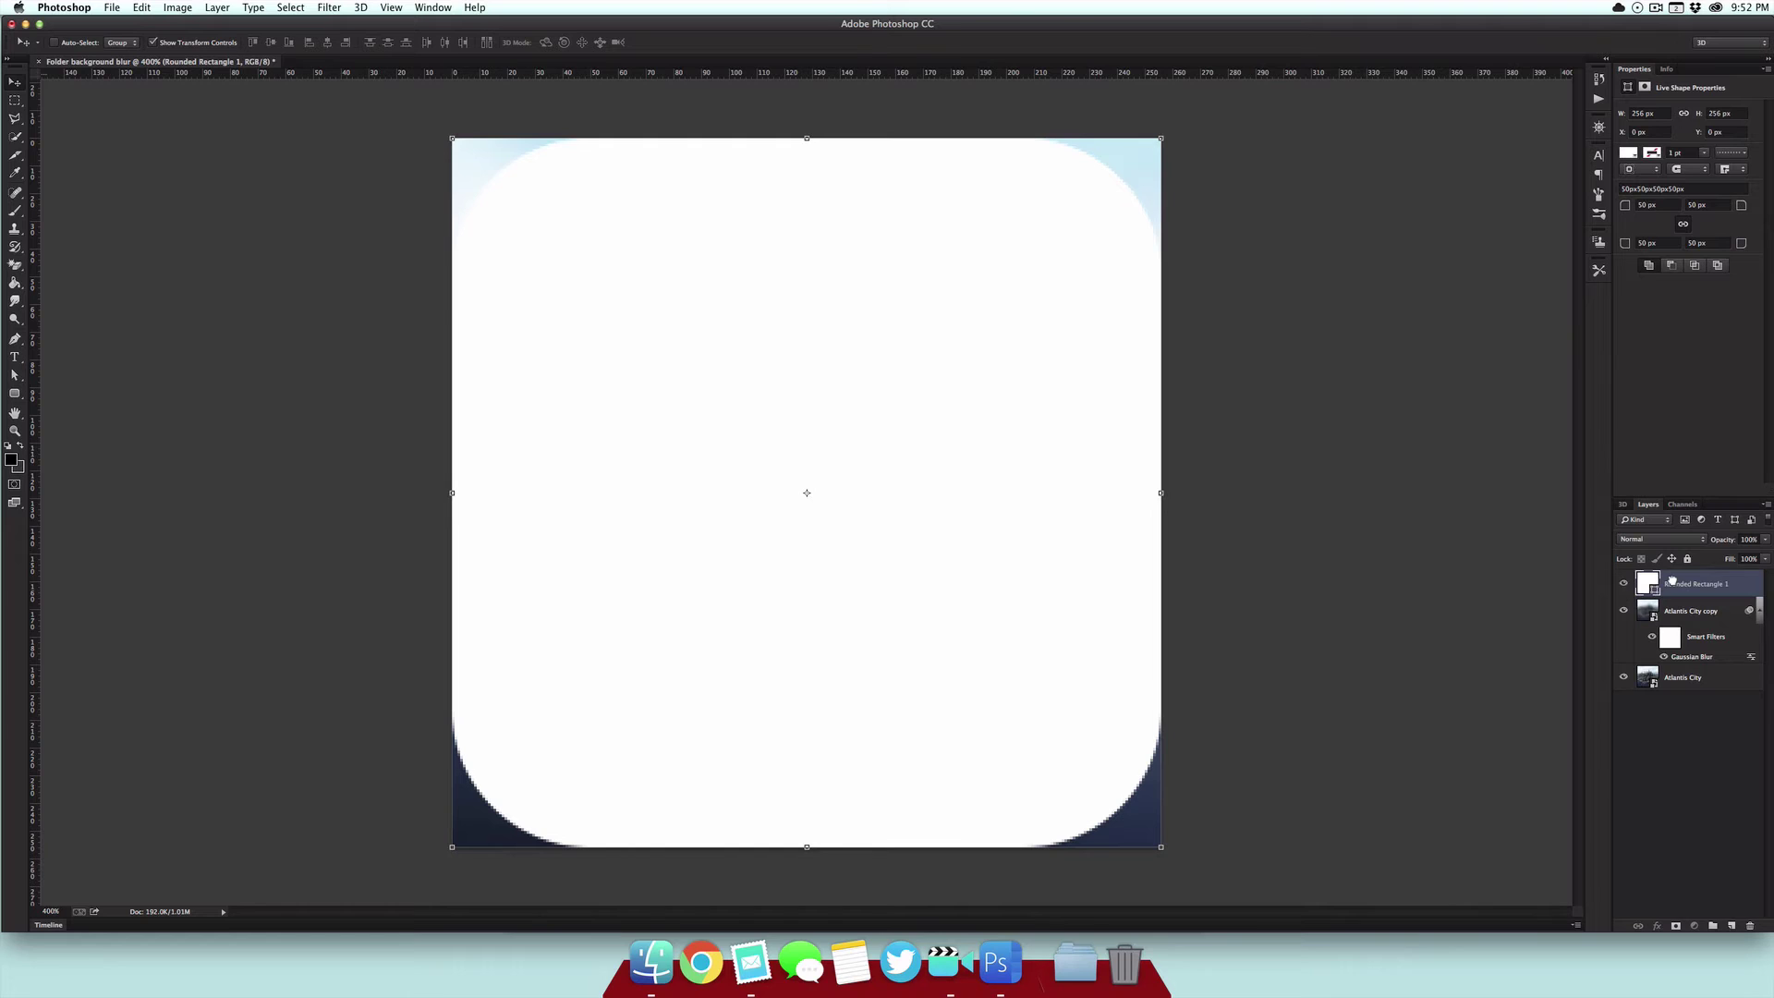
Move Rounded Rectangle 1 below Atlantis City copy and clip the copy to it.
left_click_drag(1672, 580, 1687, 658)
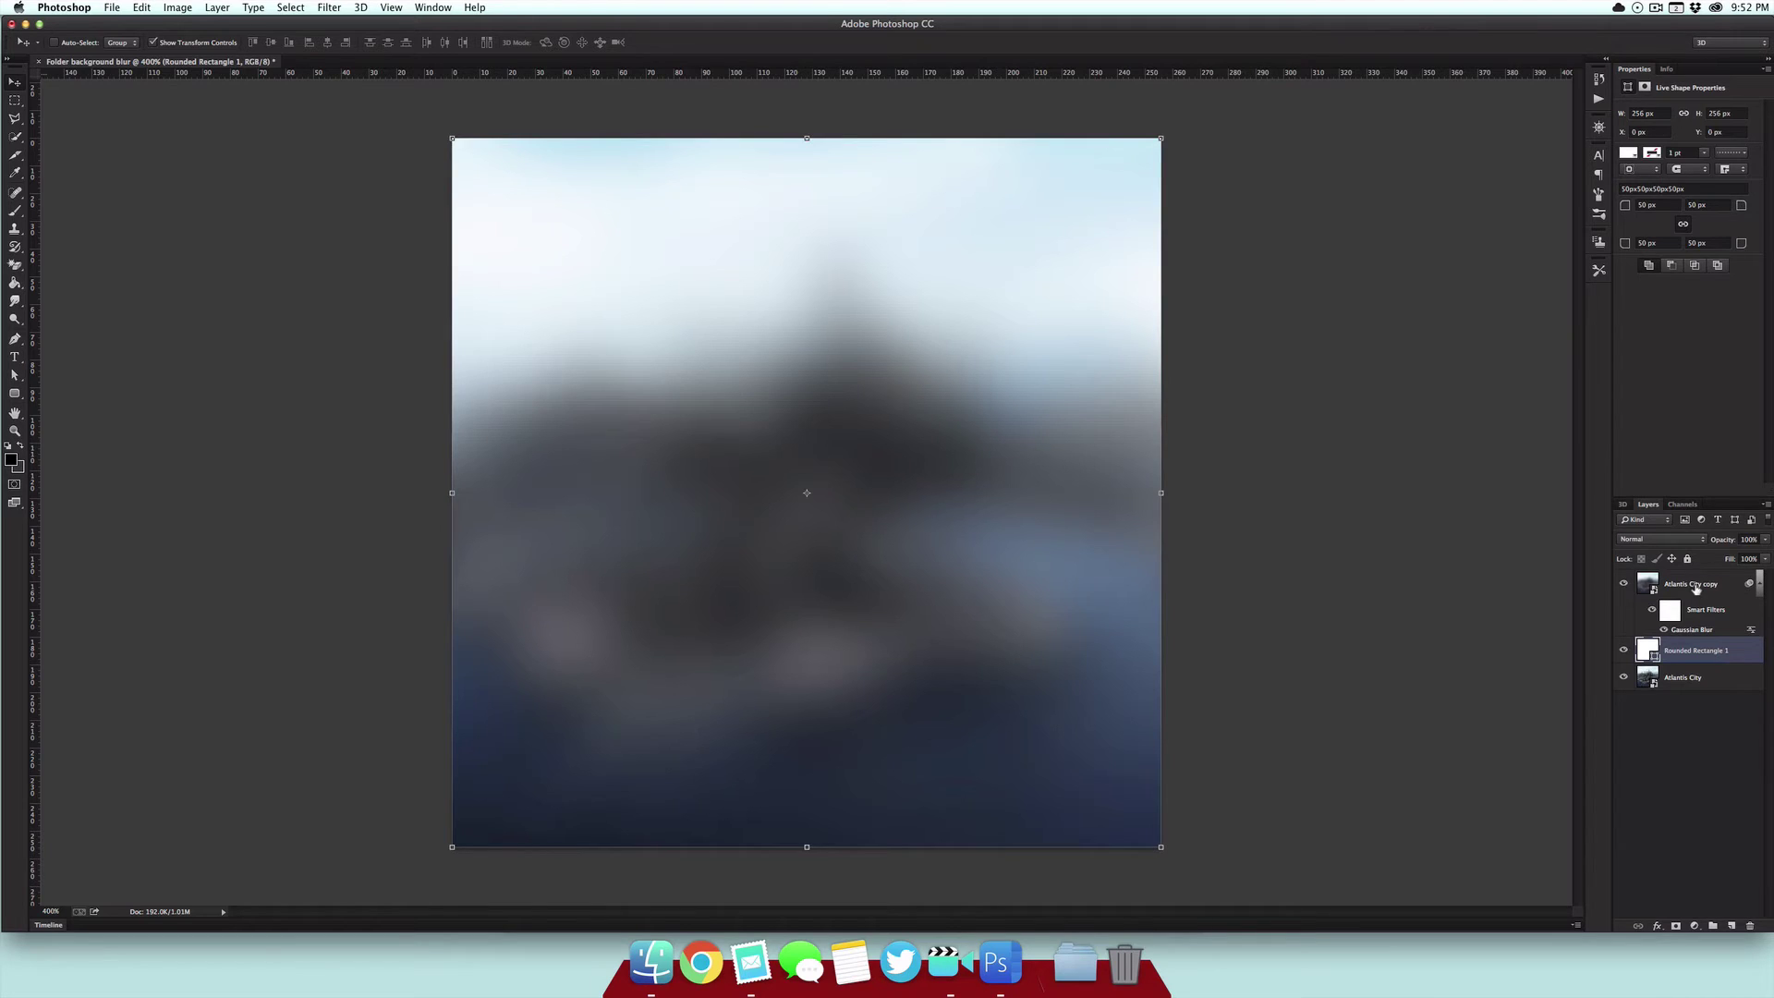
left_click(1680, 585)
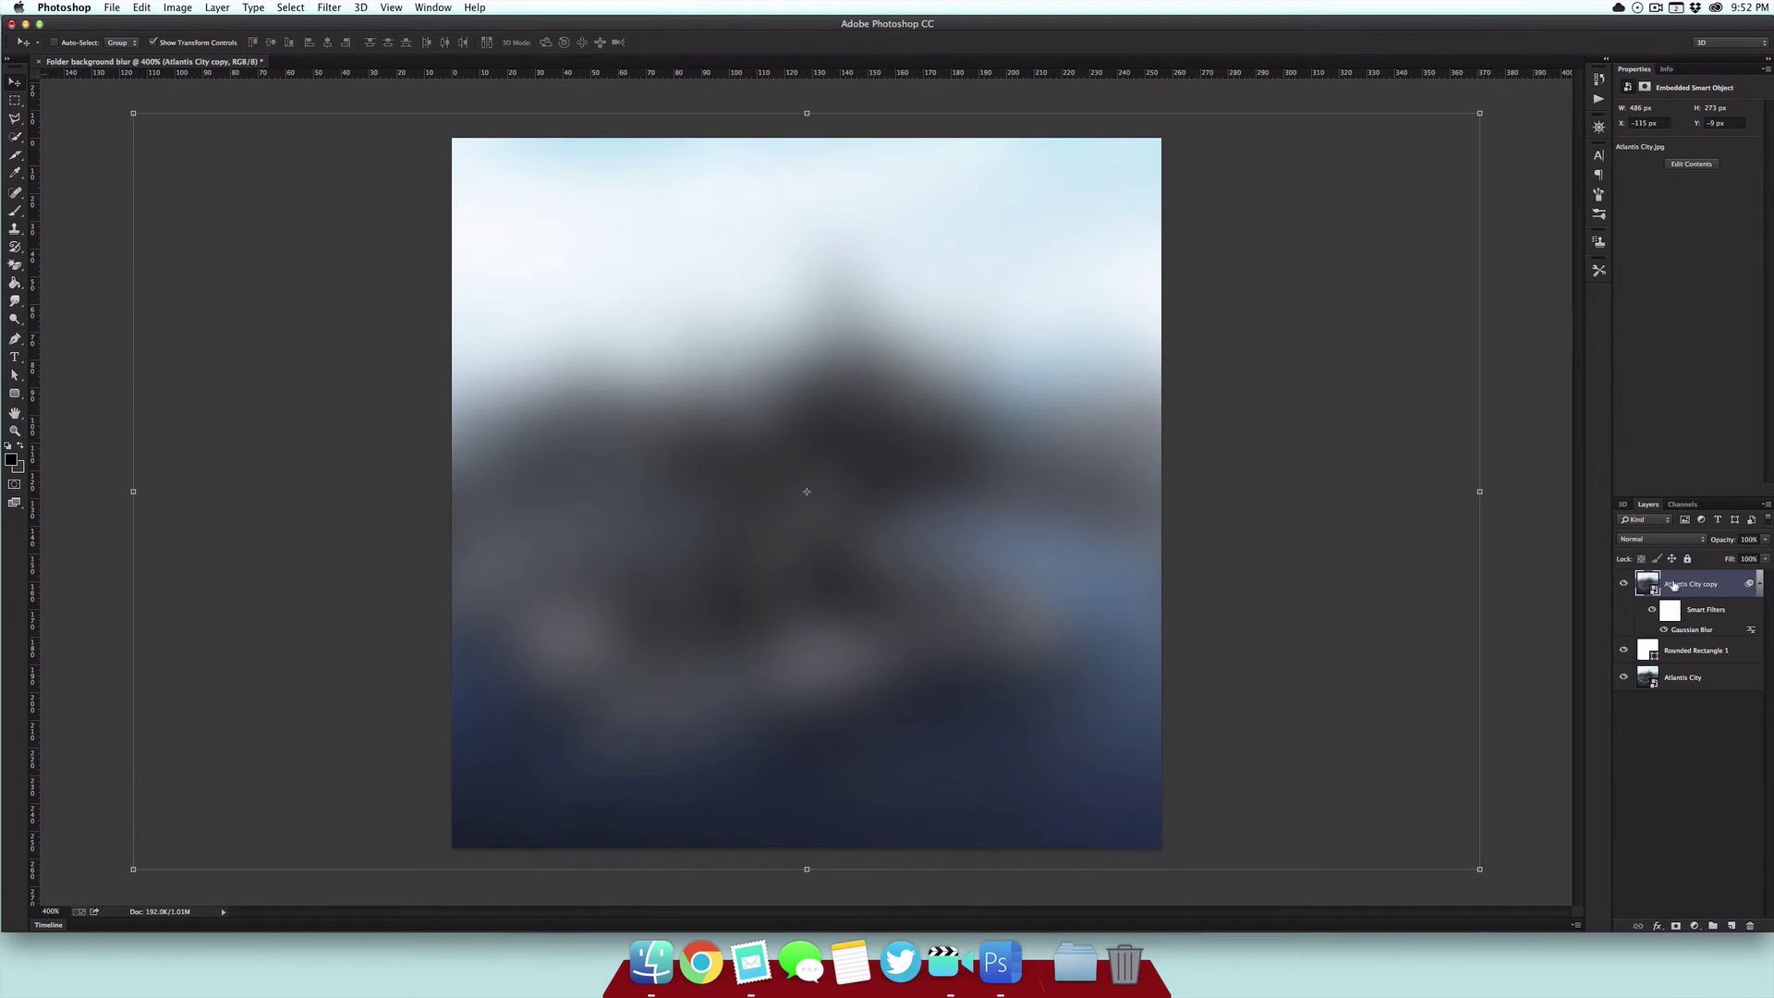
right_click(1674, 585)
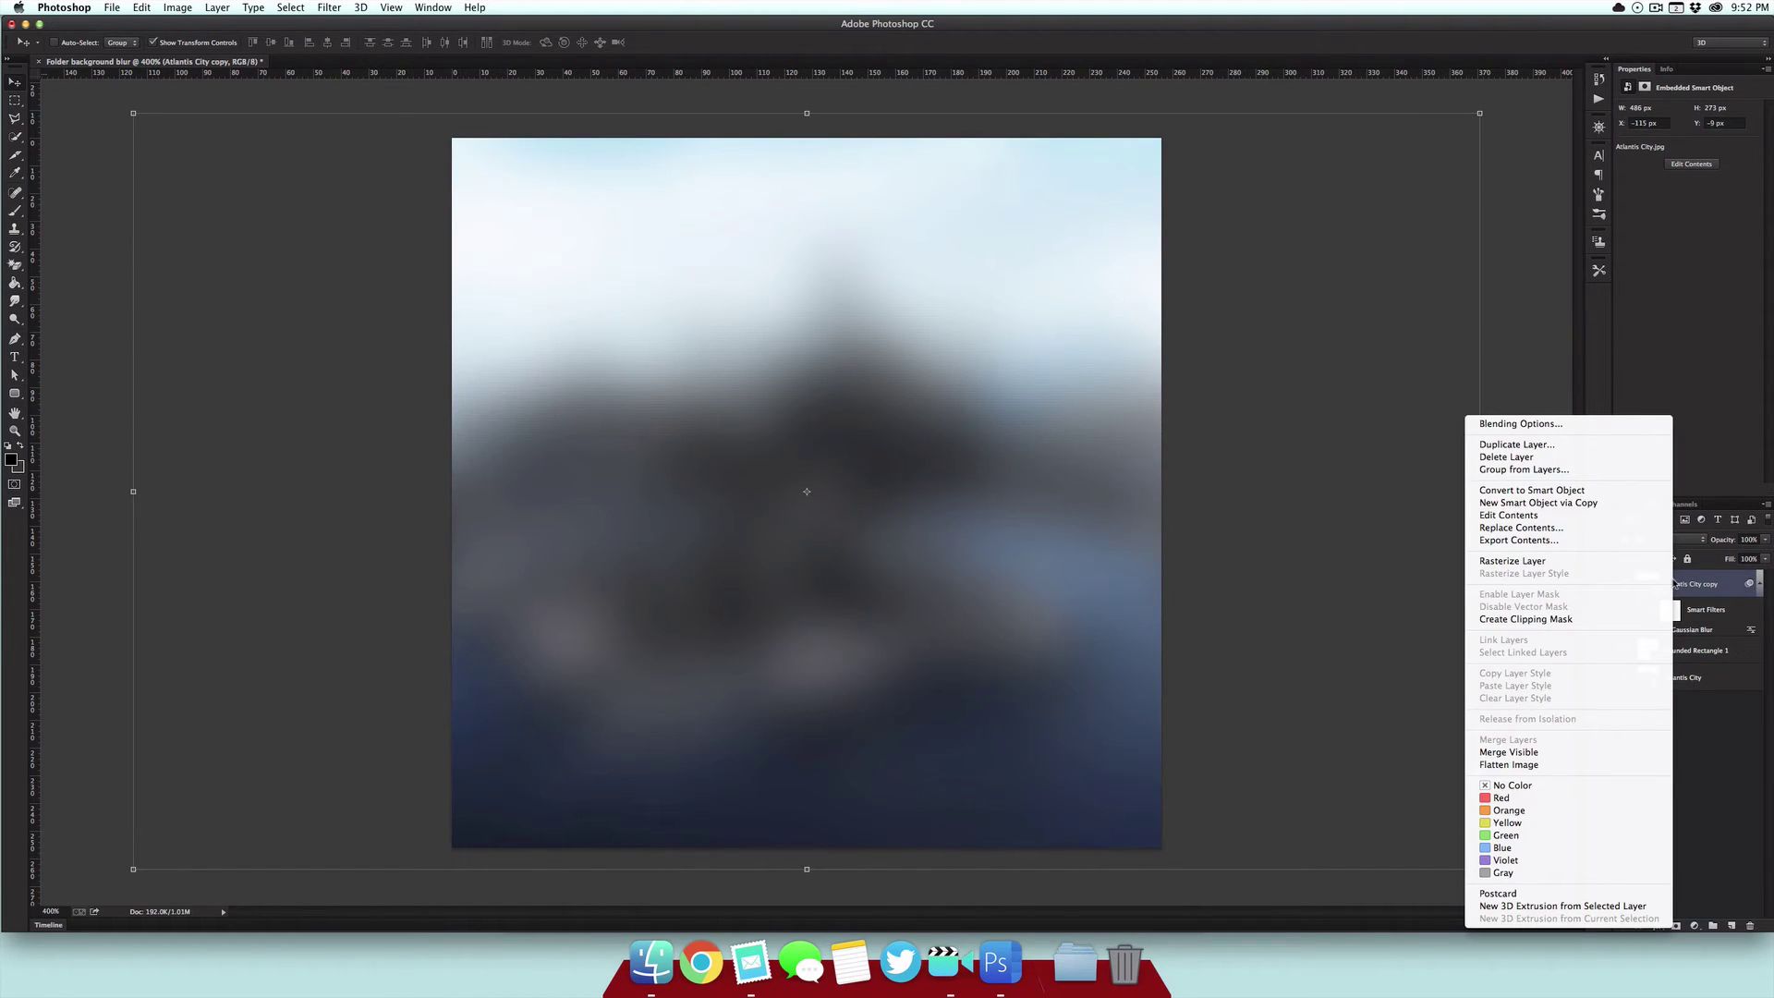
left_click(1606, 619)
Delete the original unblurred Atlantis City layer and select Atlantis City copy.
left_click(1689, 679)
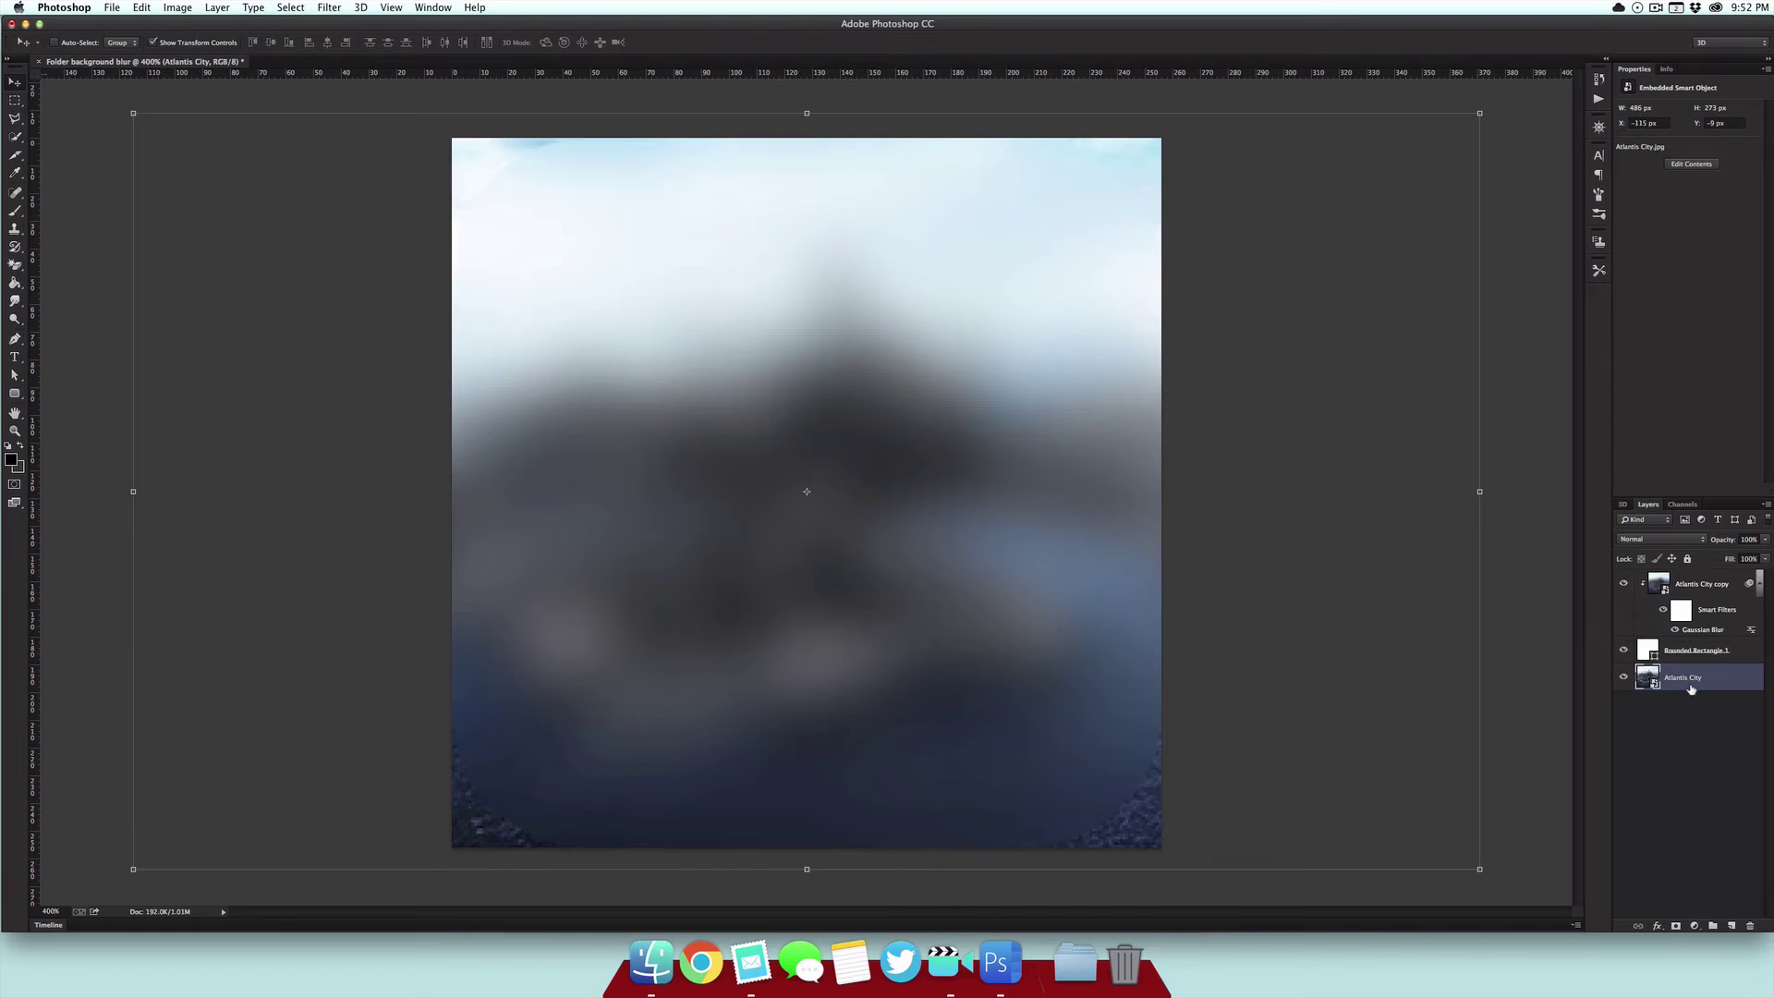
key("BackSpace")
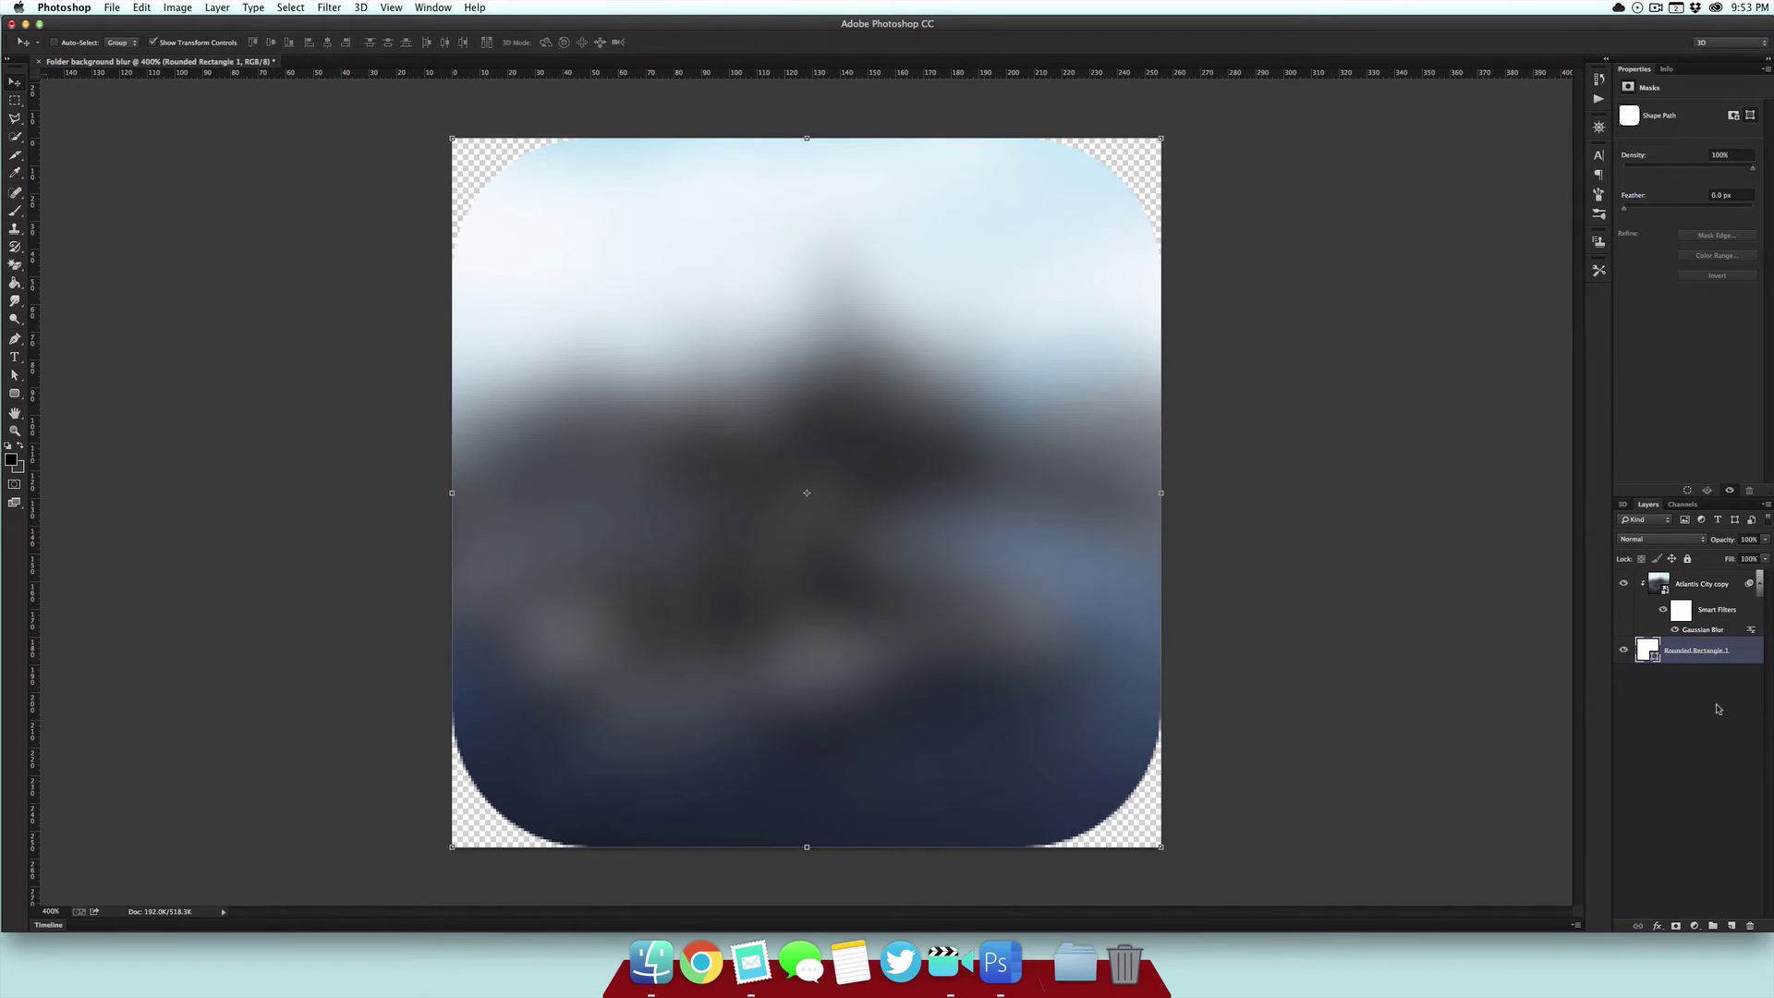
left_click(1691, 579)
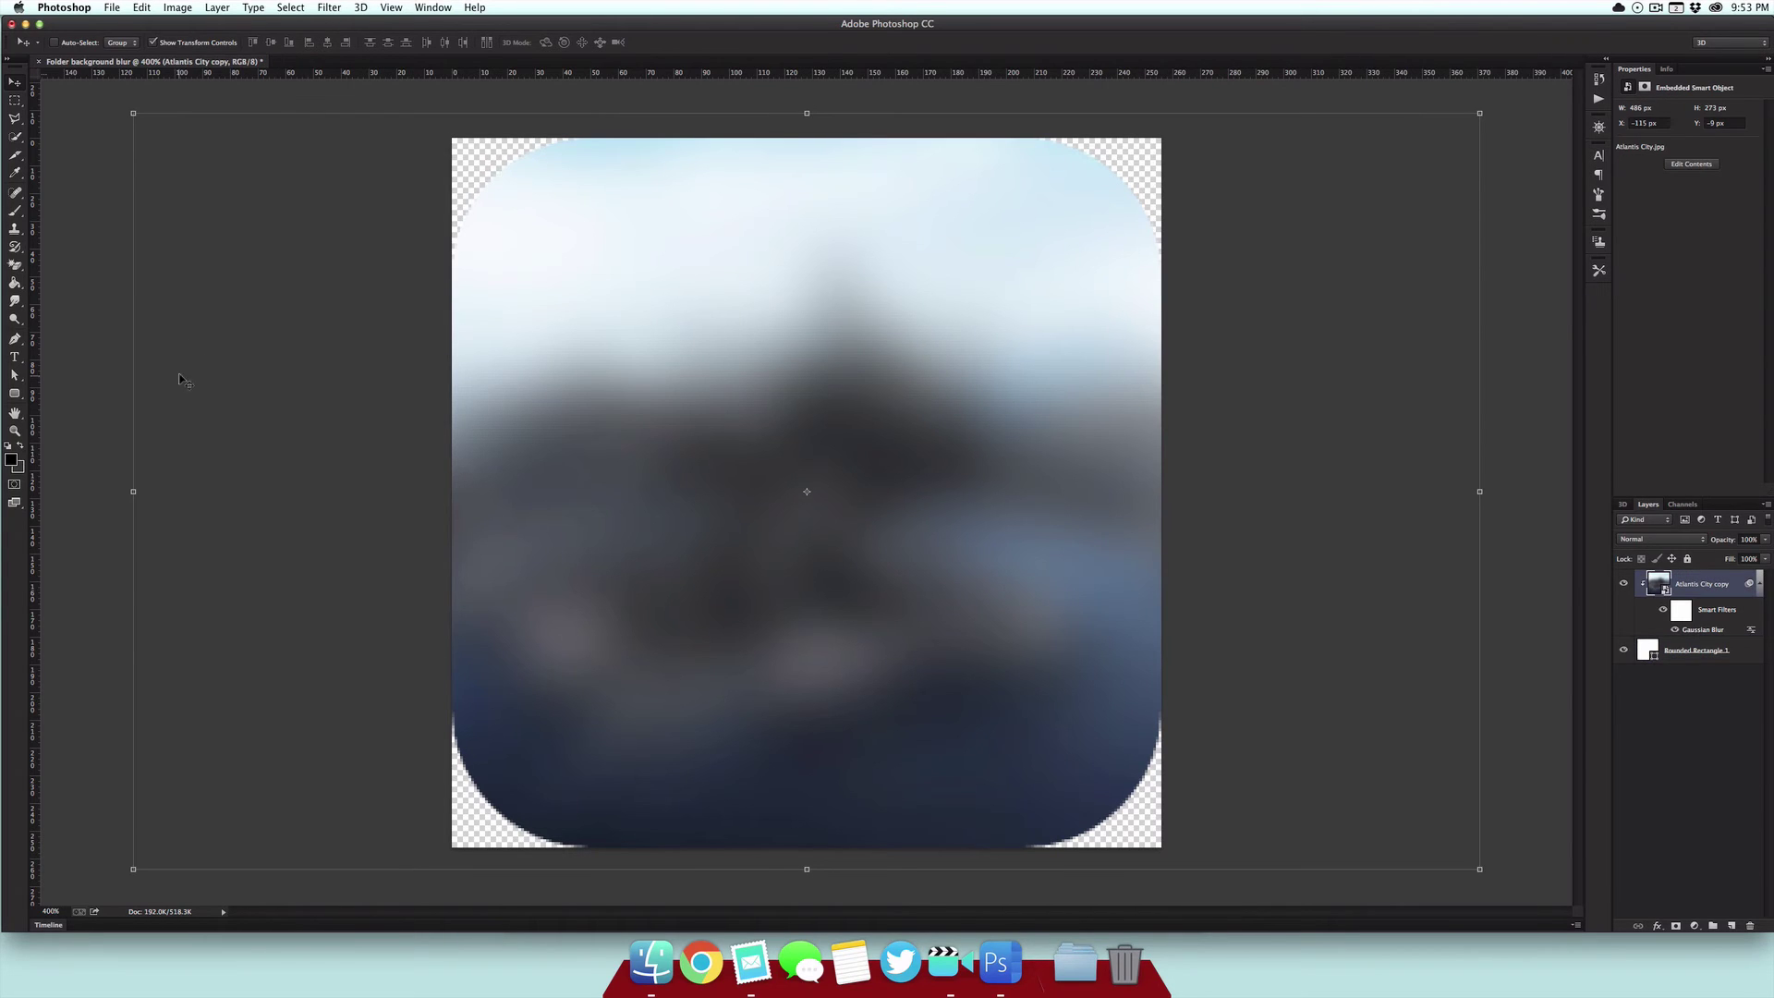
Add a Hide All layer mask to Atlantis City copy.
left_click(216, 7)
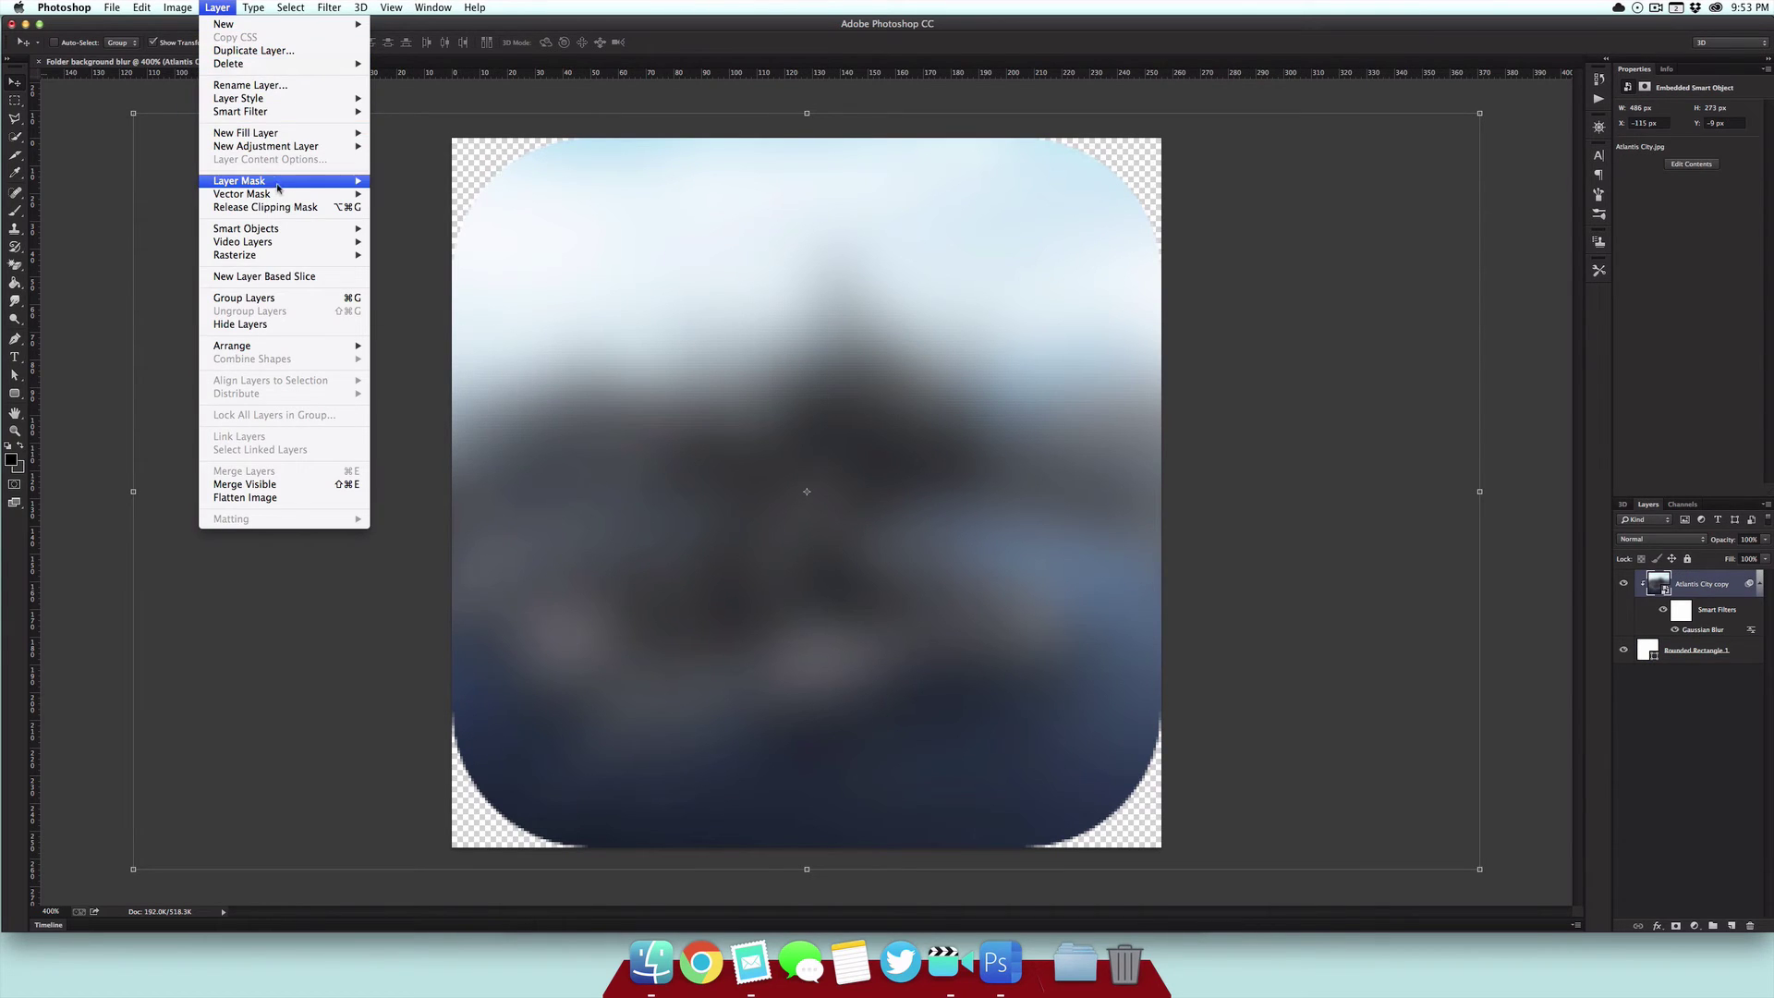
mouse_move(277, 182)
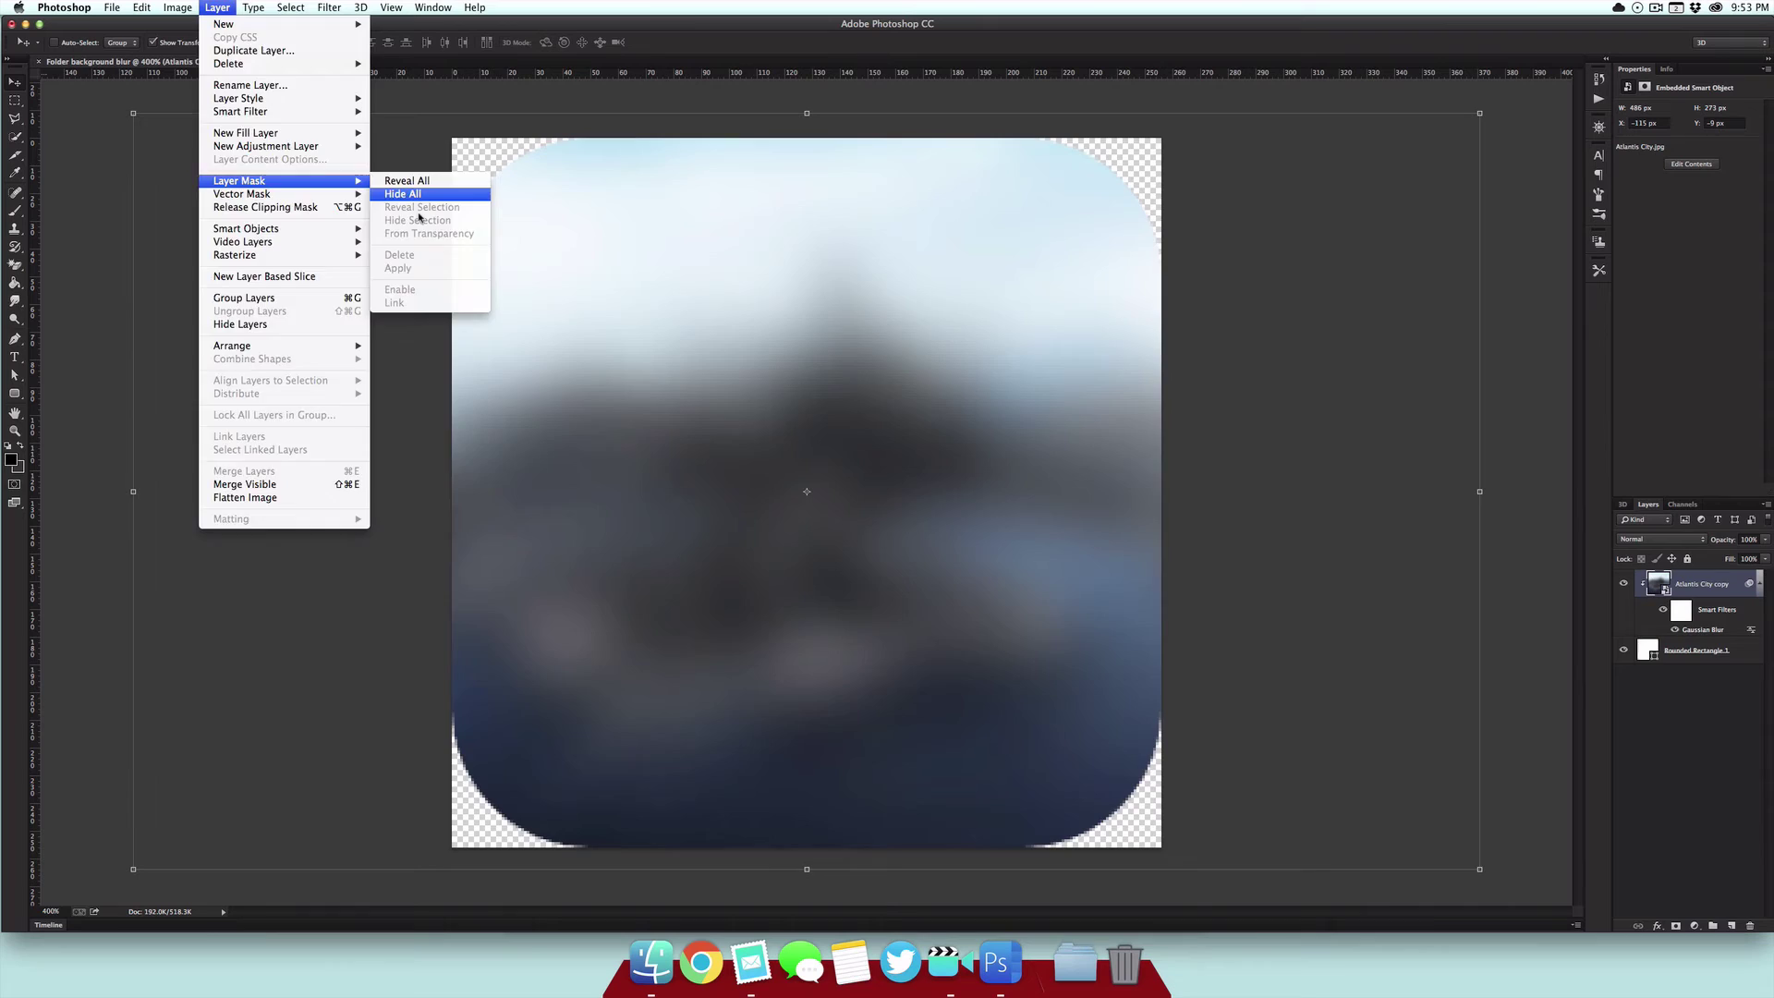
left_click(407, 194)
key("v")
Set Rounded Rectangle 1 opacity to 35%.
left_click(1695, 646)
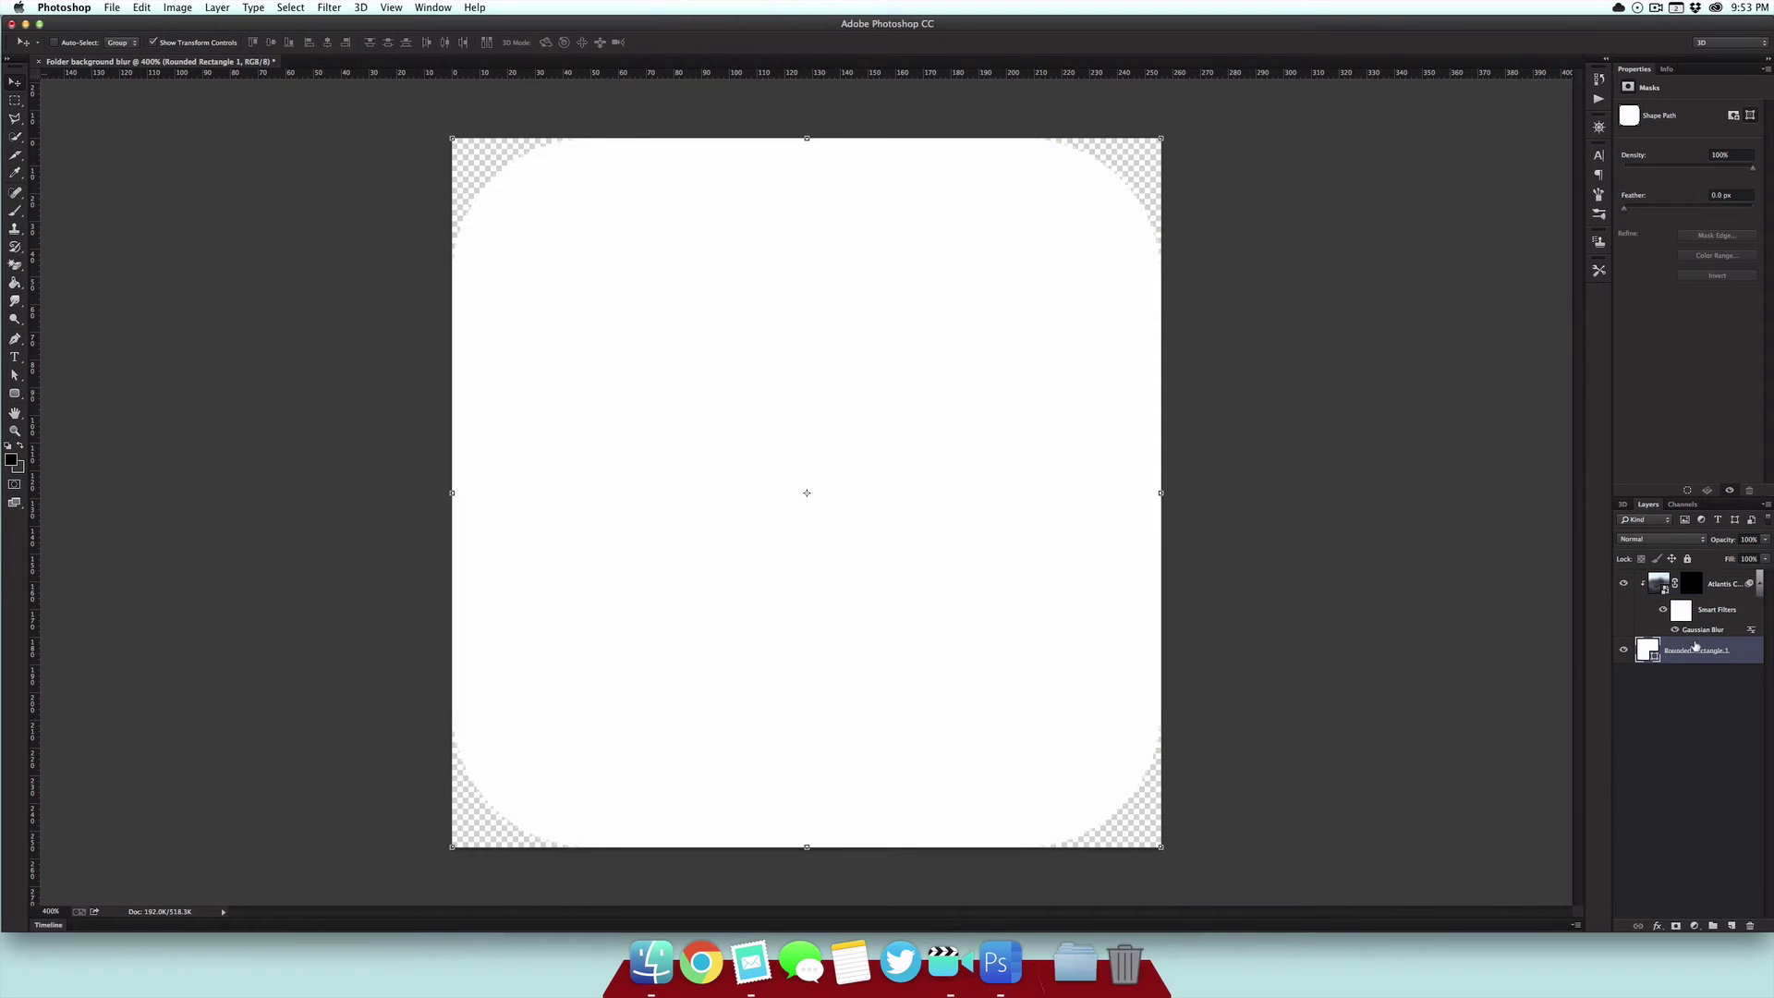
left_click(1745, 538)
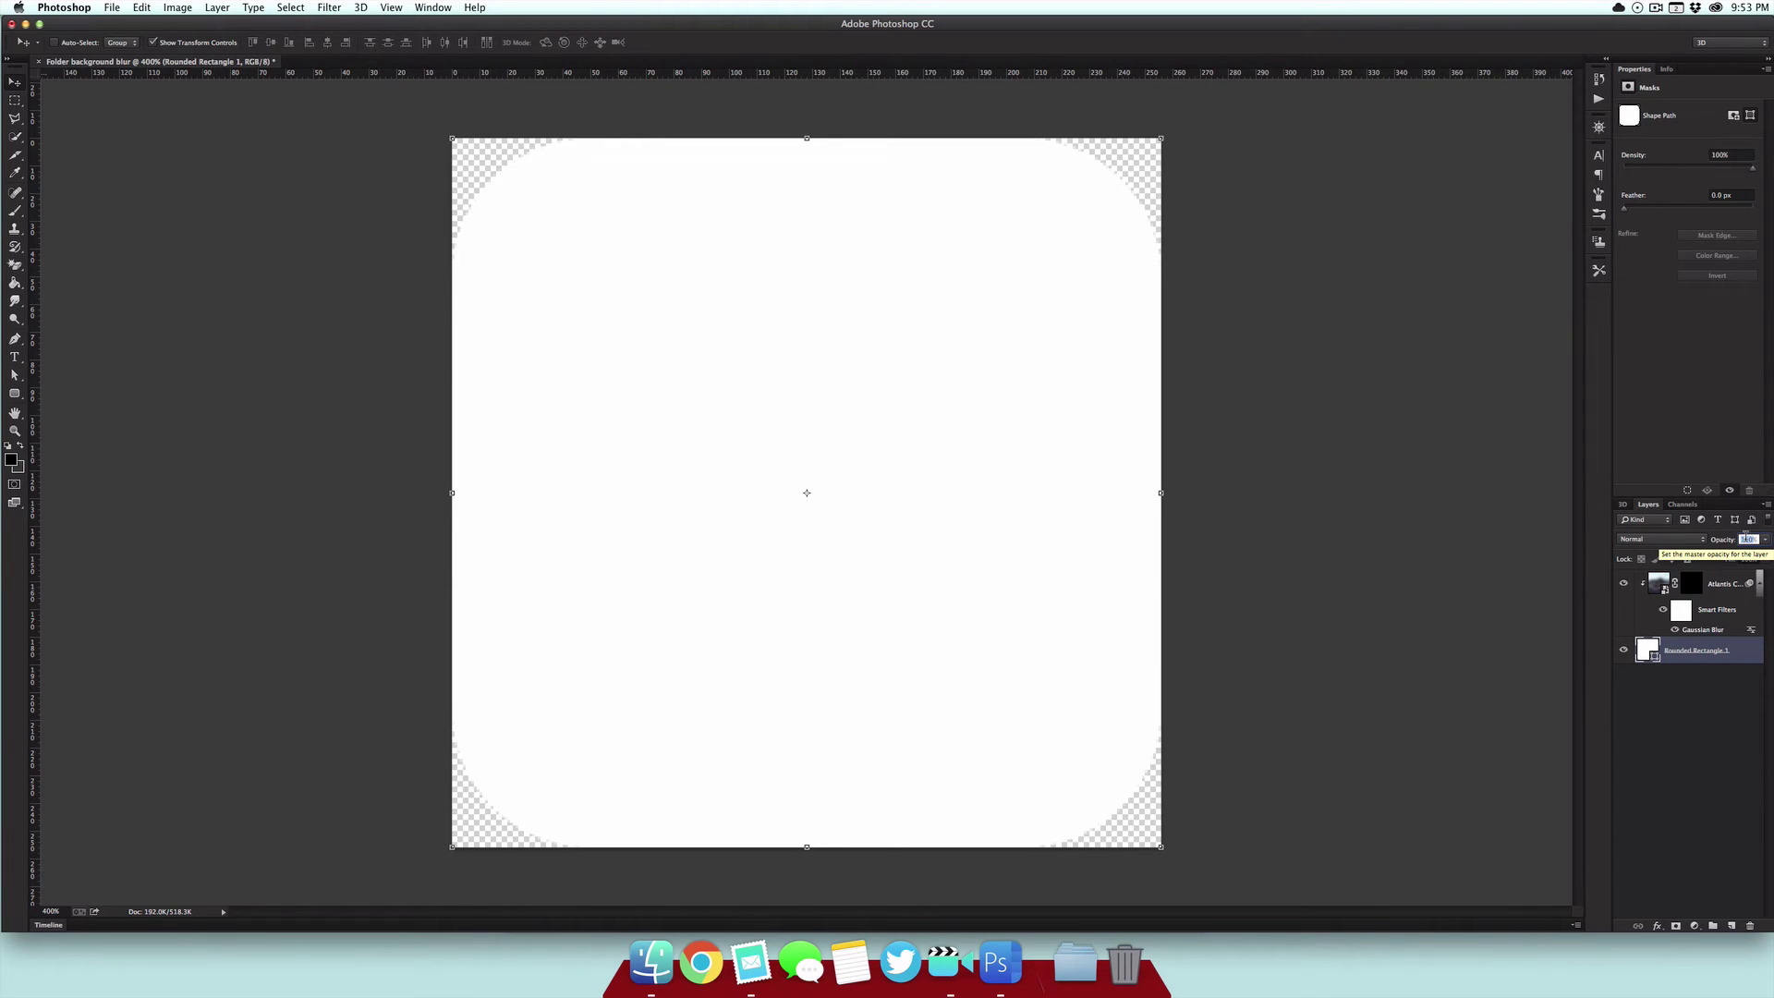
type("35")
key("Return")
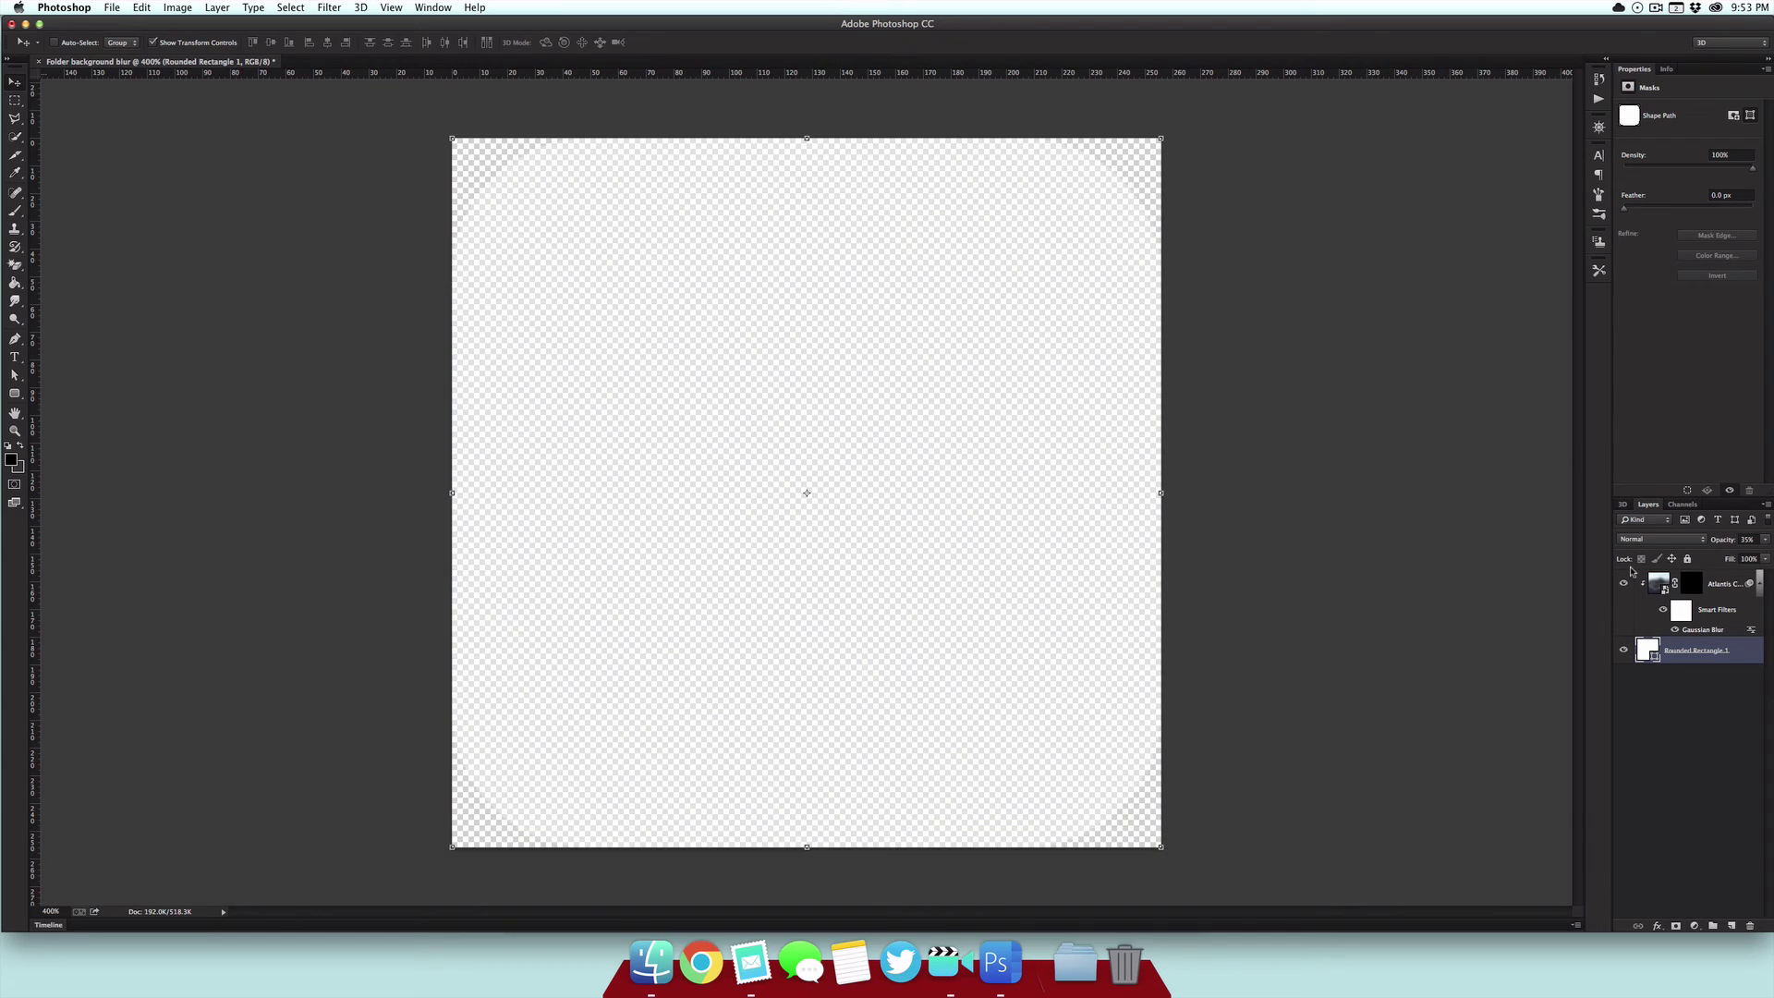
Save a copy as Folder background blur.png in PNG format.
key("alt+super+s")
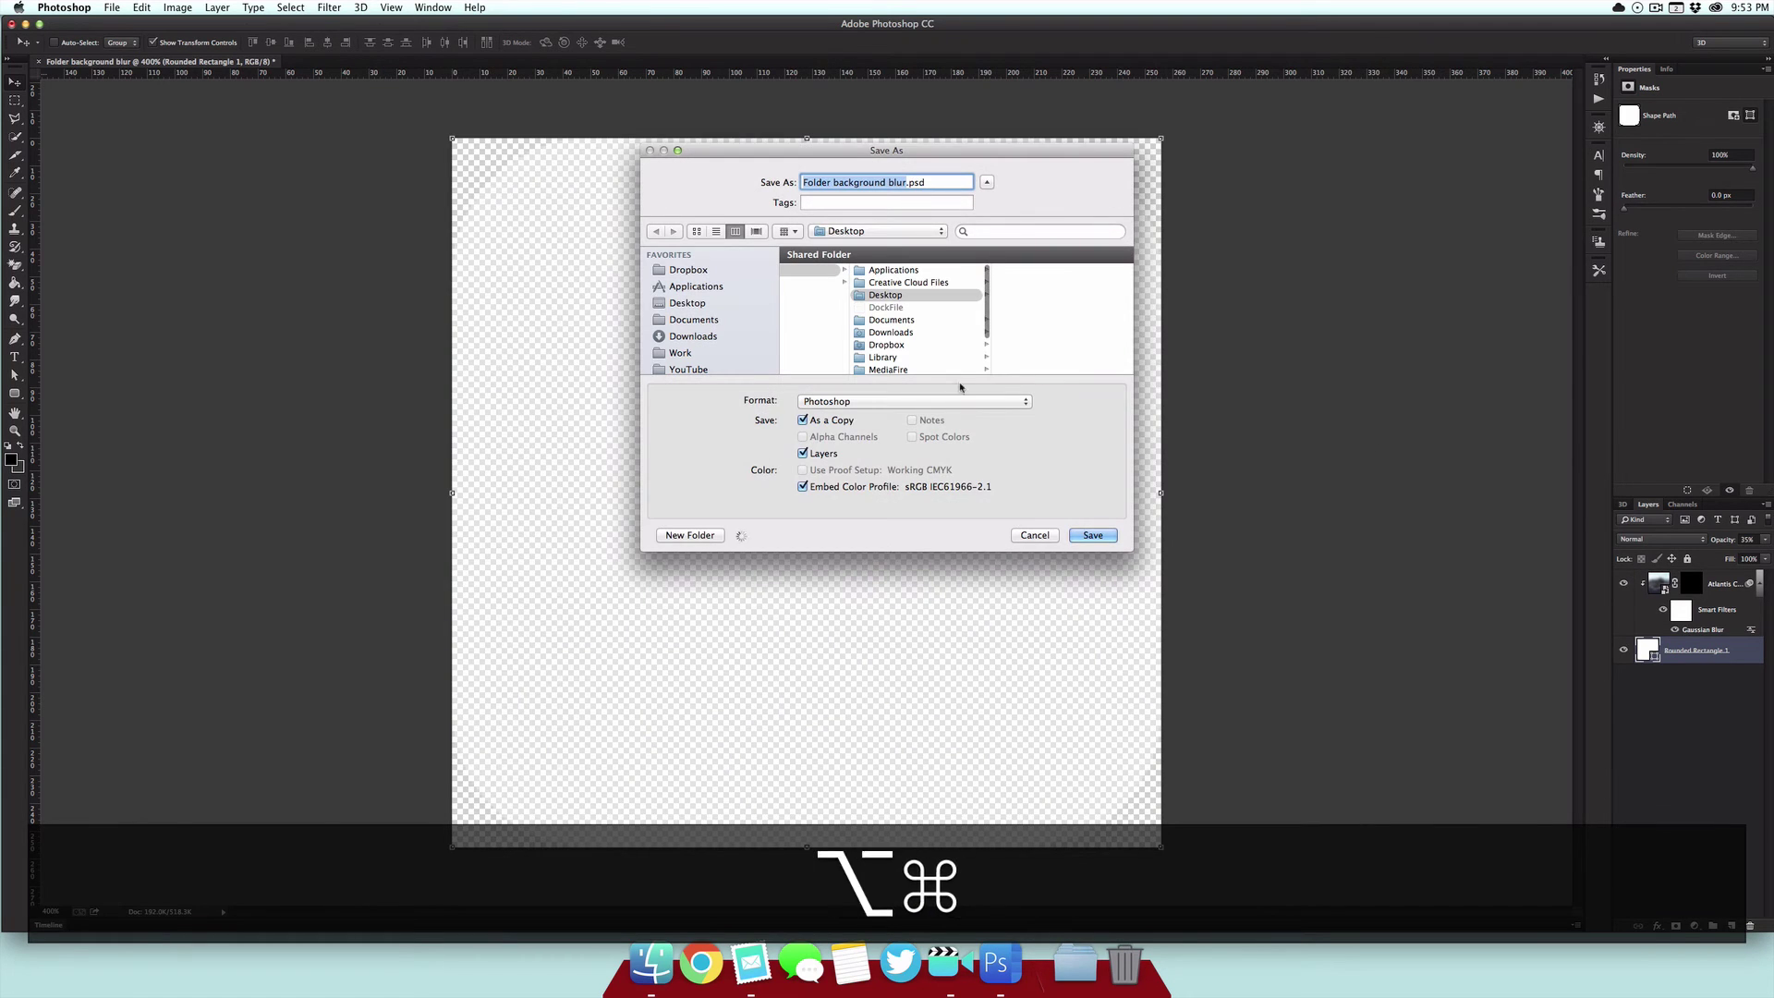
left_click(938, 401)
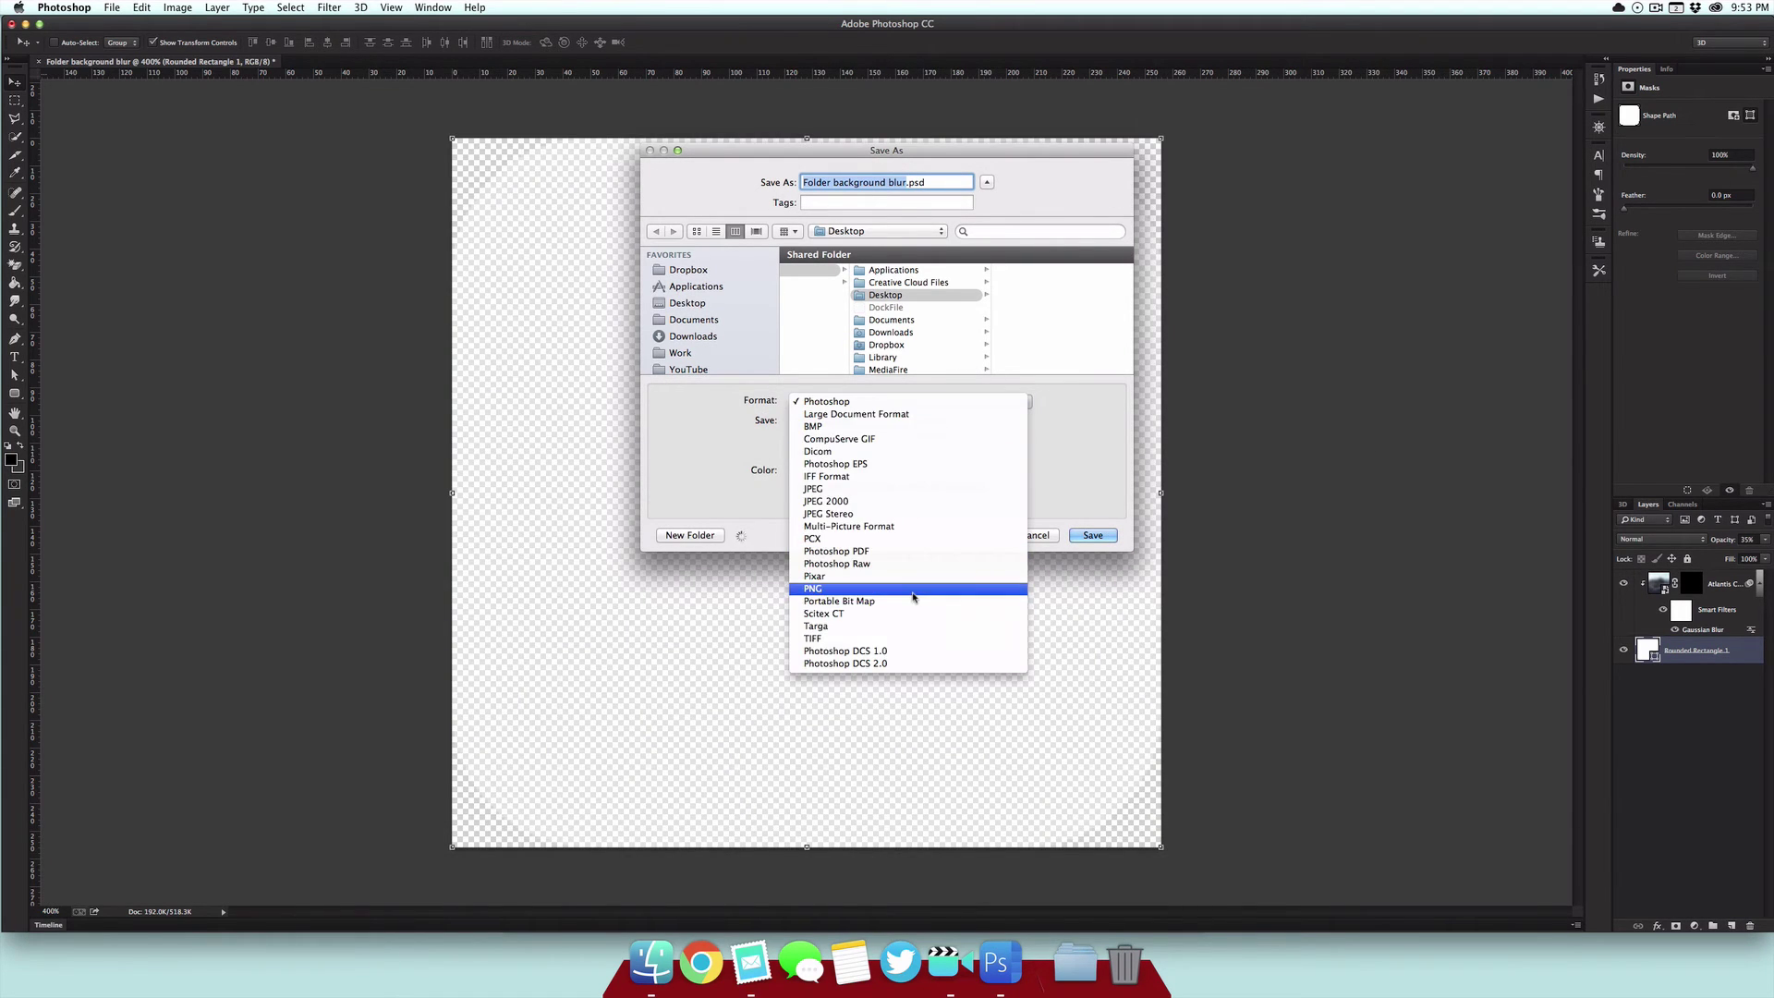
left_click(911, 589)
left_click(1093, 535)
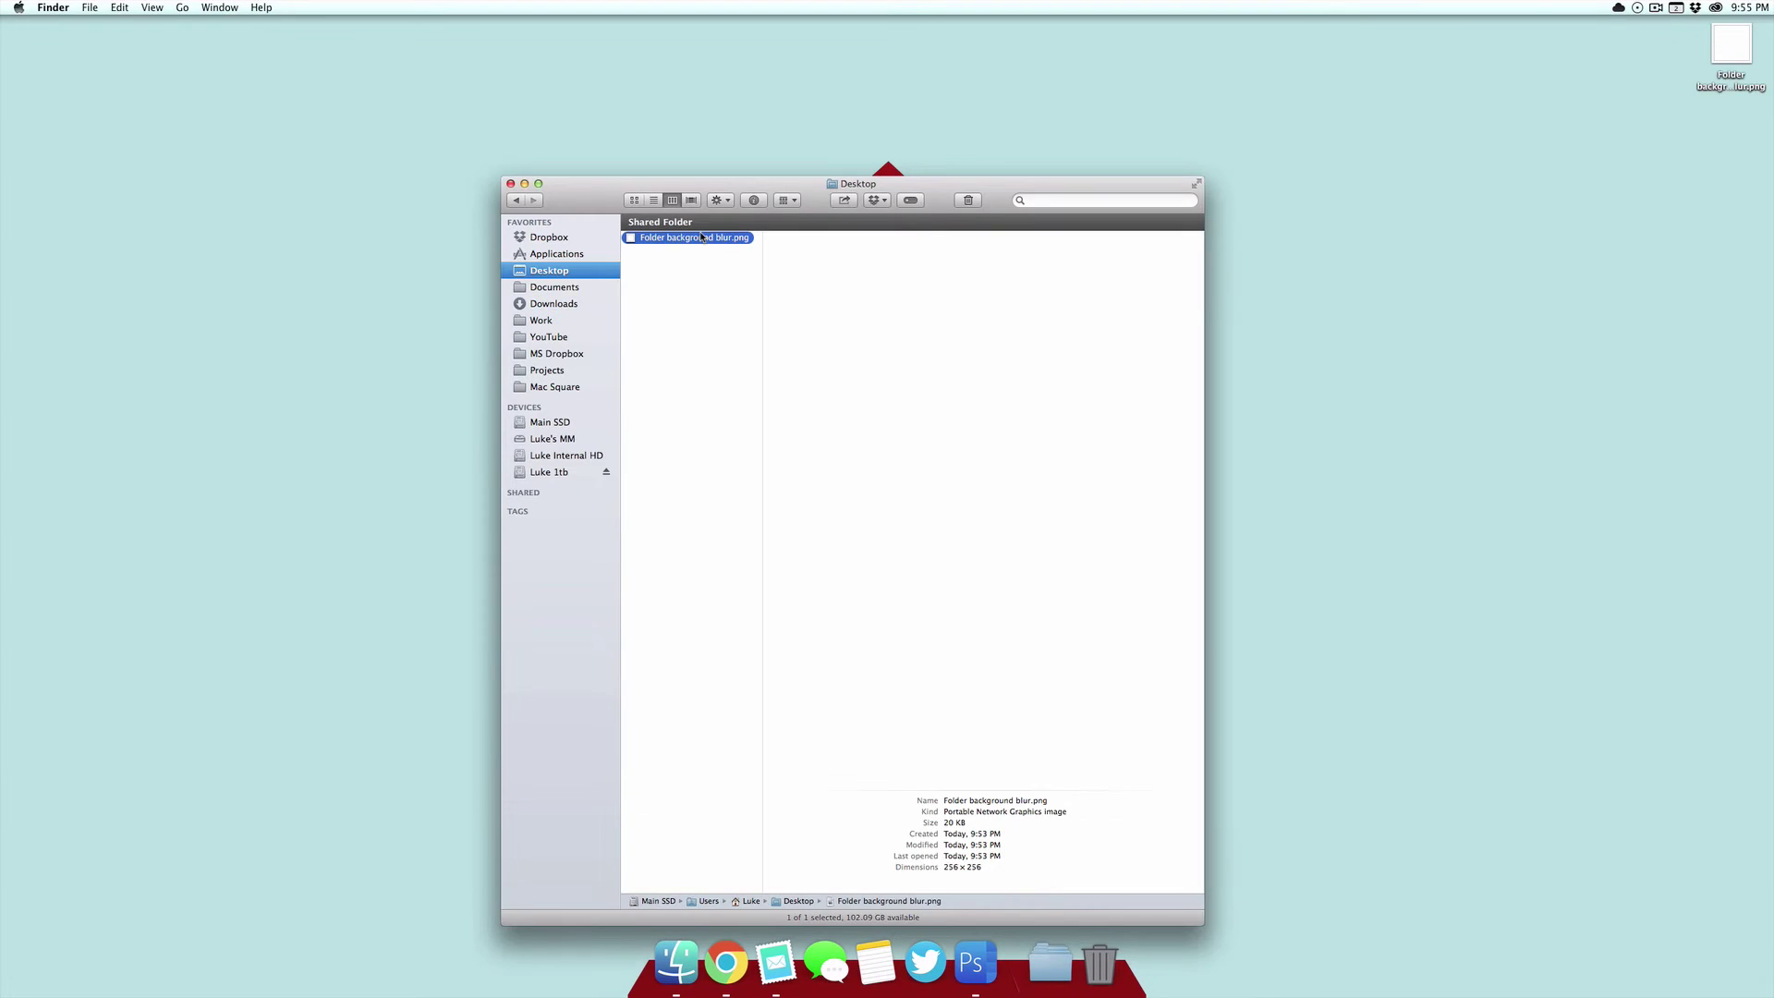
Rename the saved PNG on the Desktop to ecsb_group.png.
key("Return")
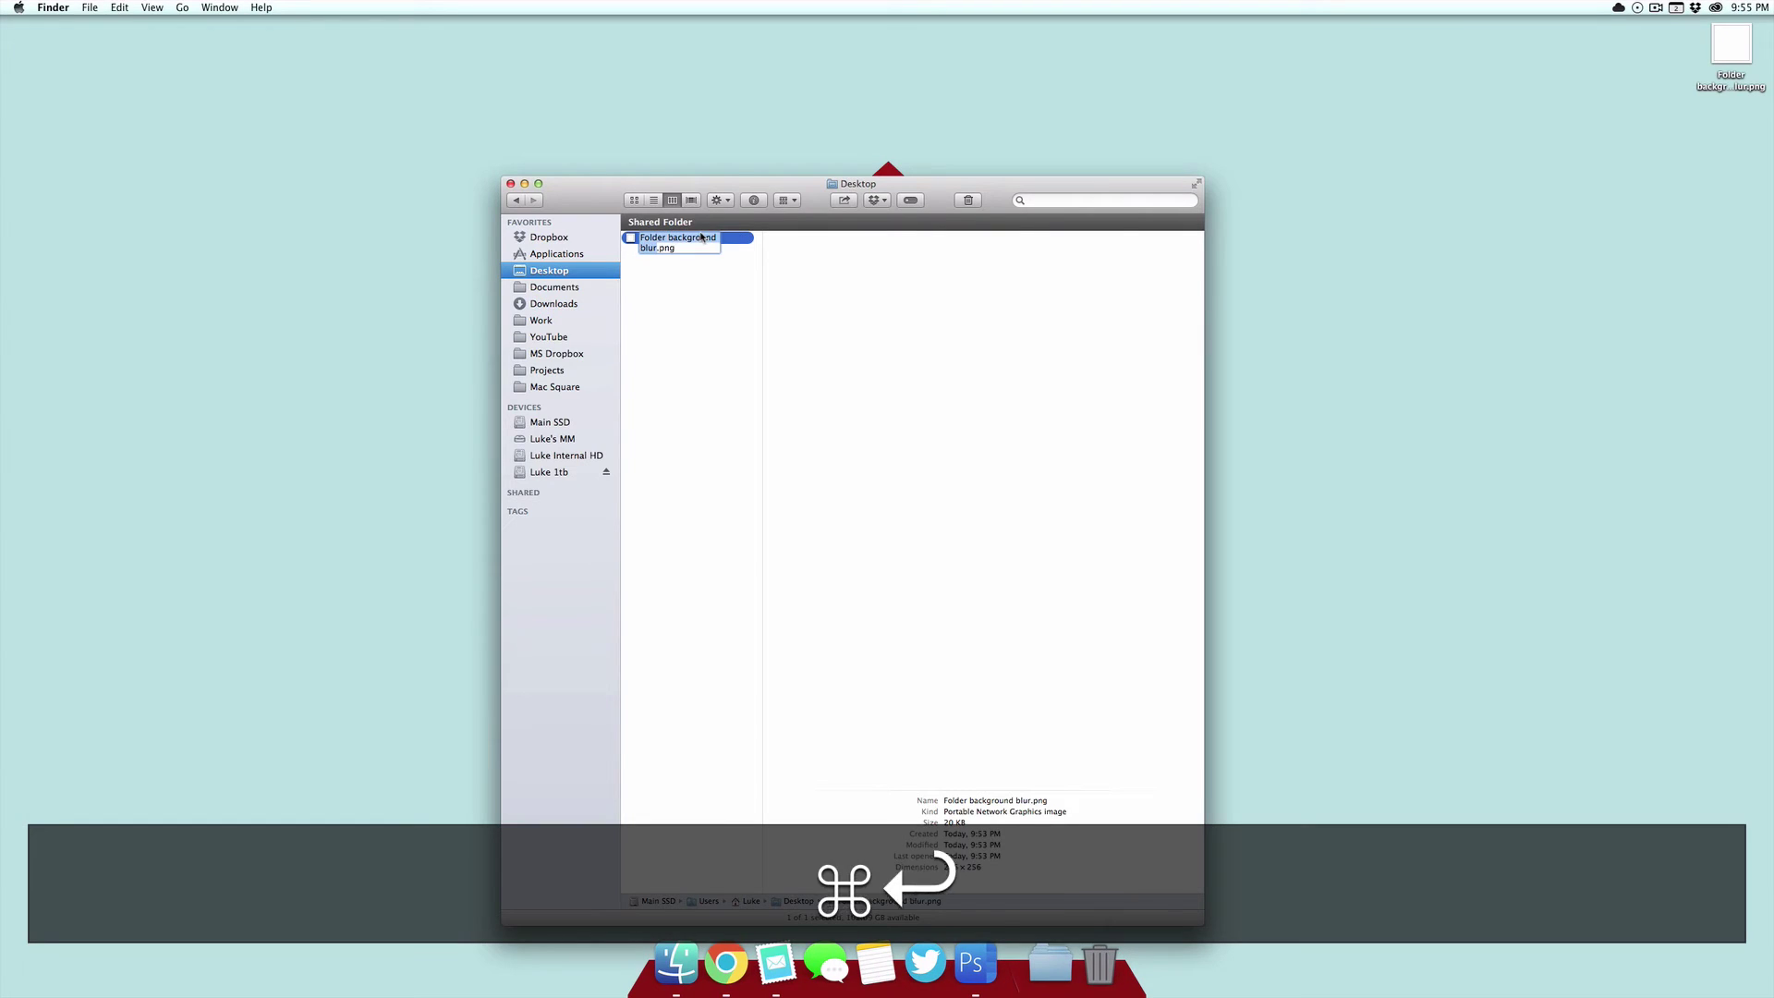
type("ecsb_group")
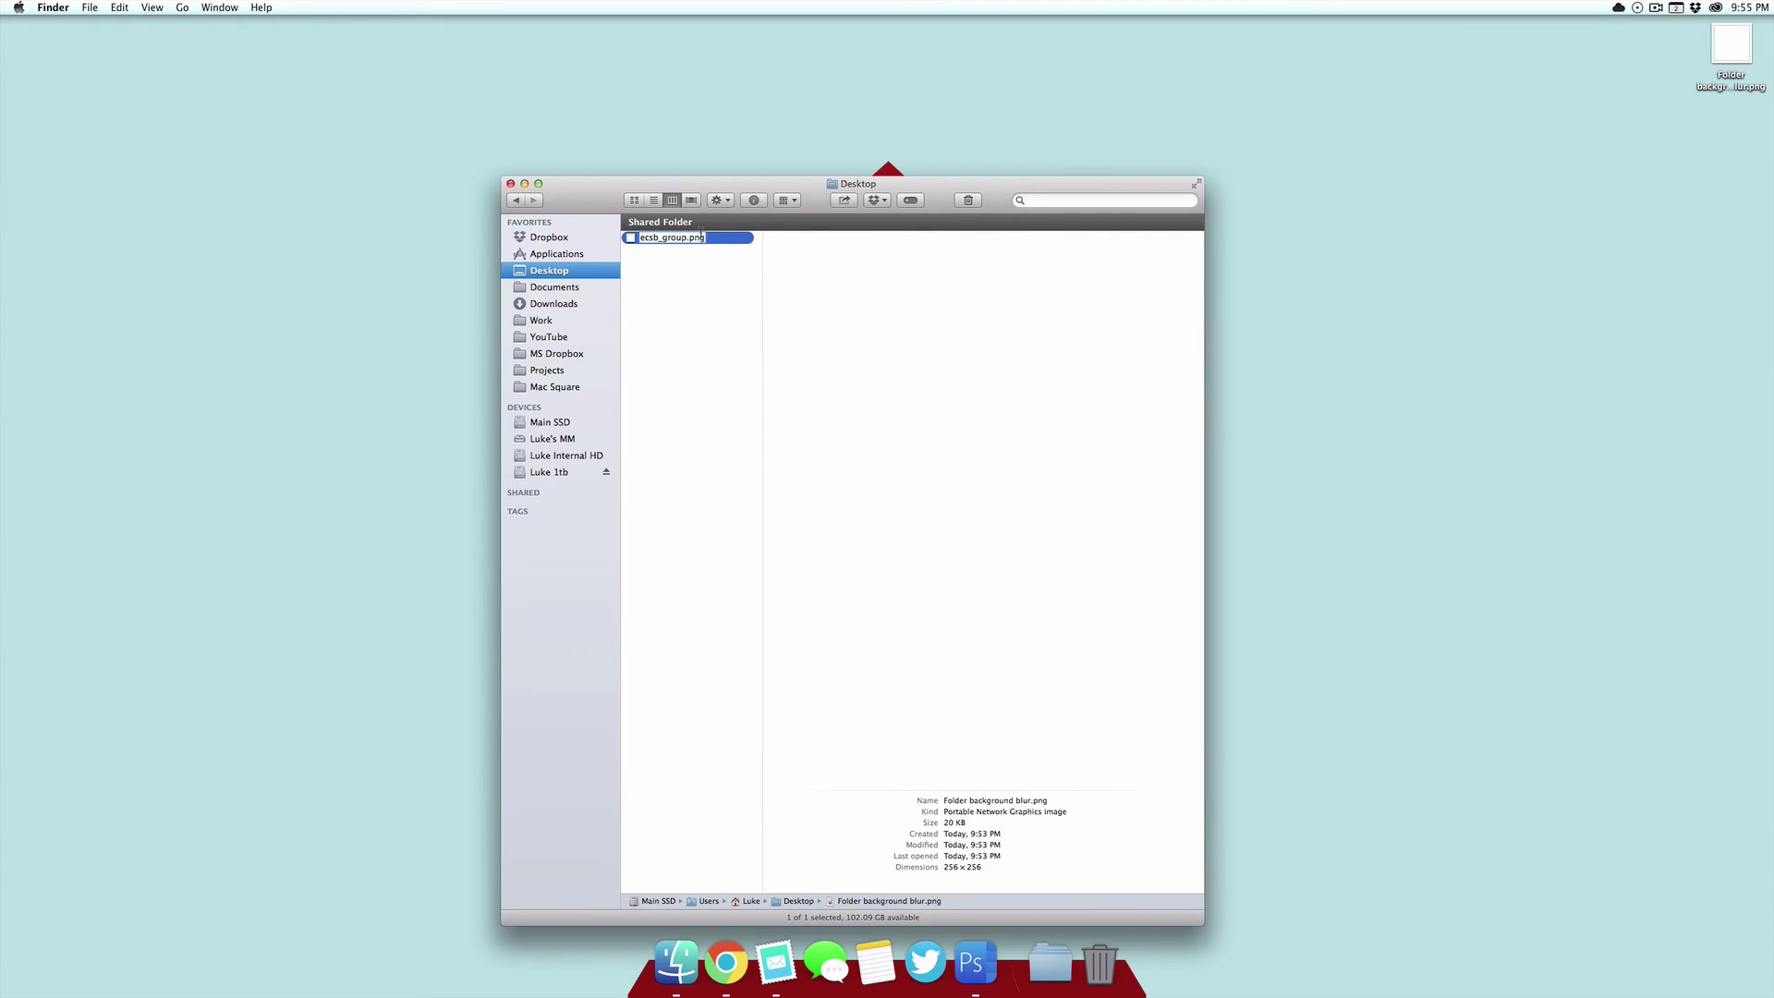
key("Return")
right_click(684, 241)
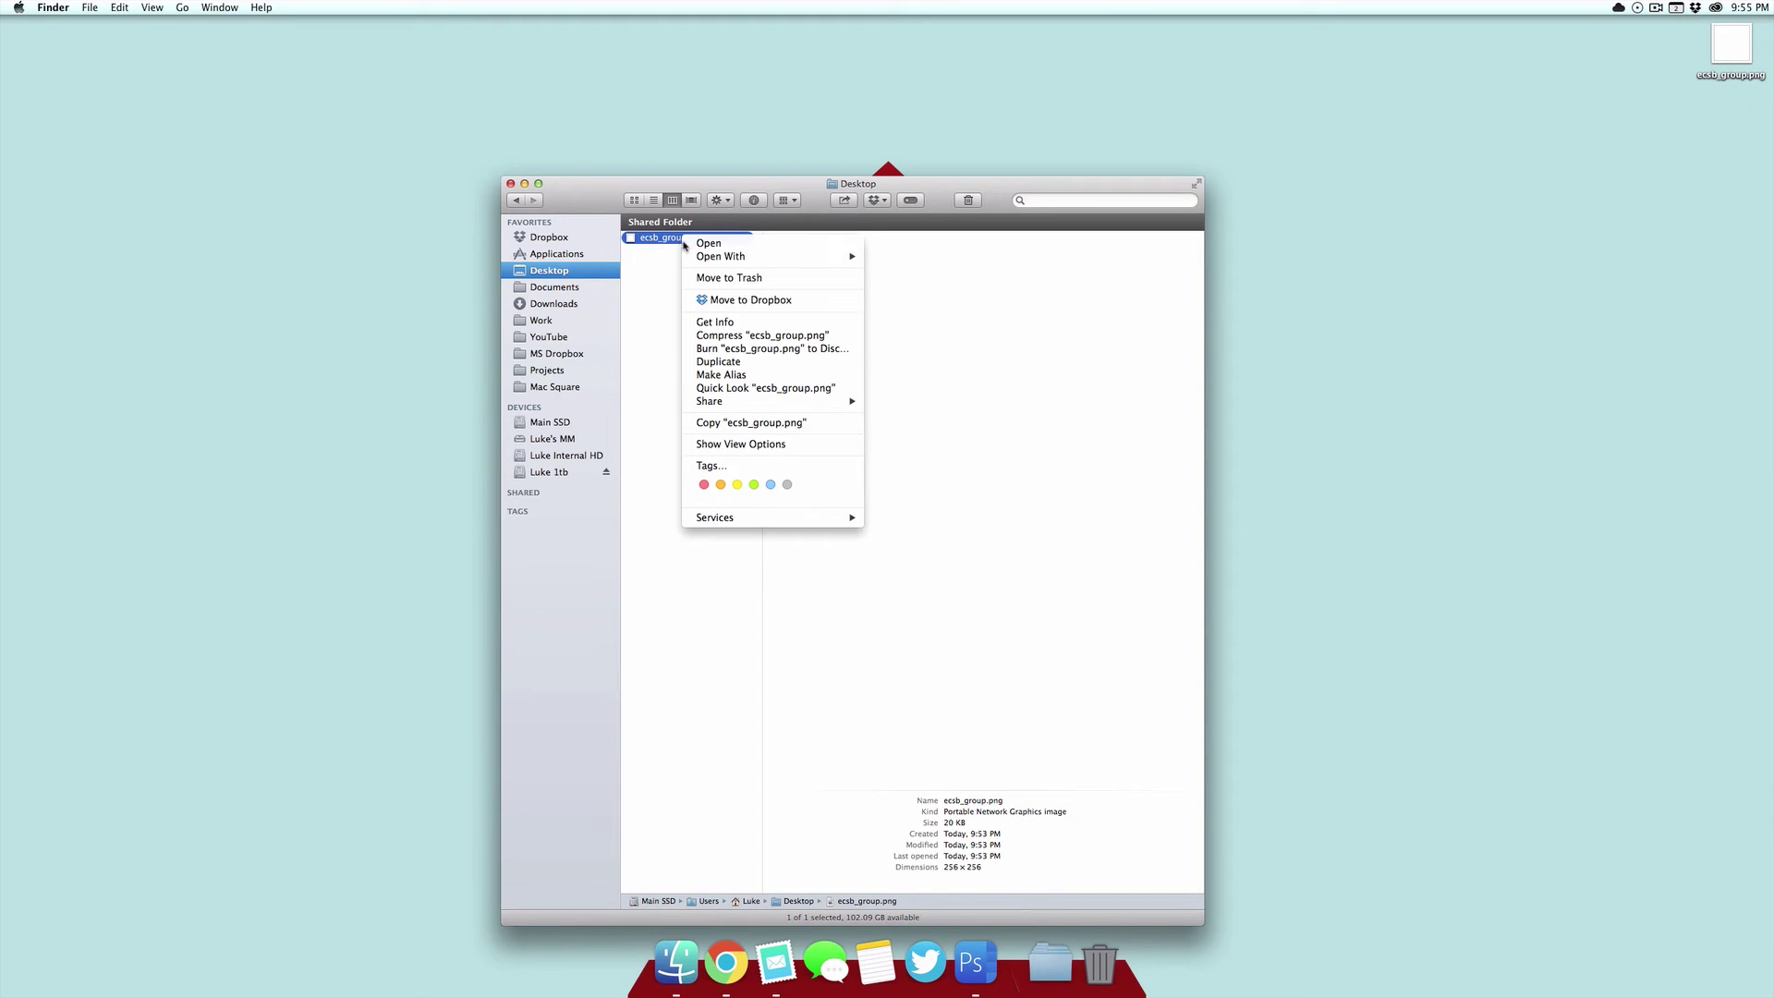
left_click(720, 361)
key("super+v")
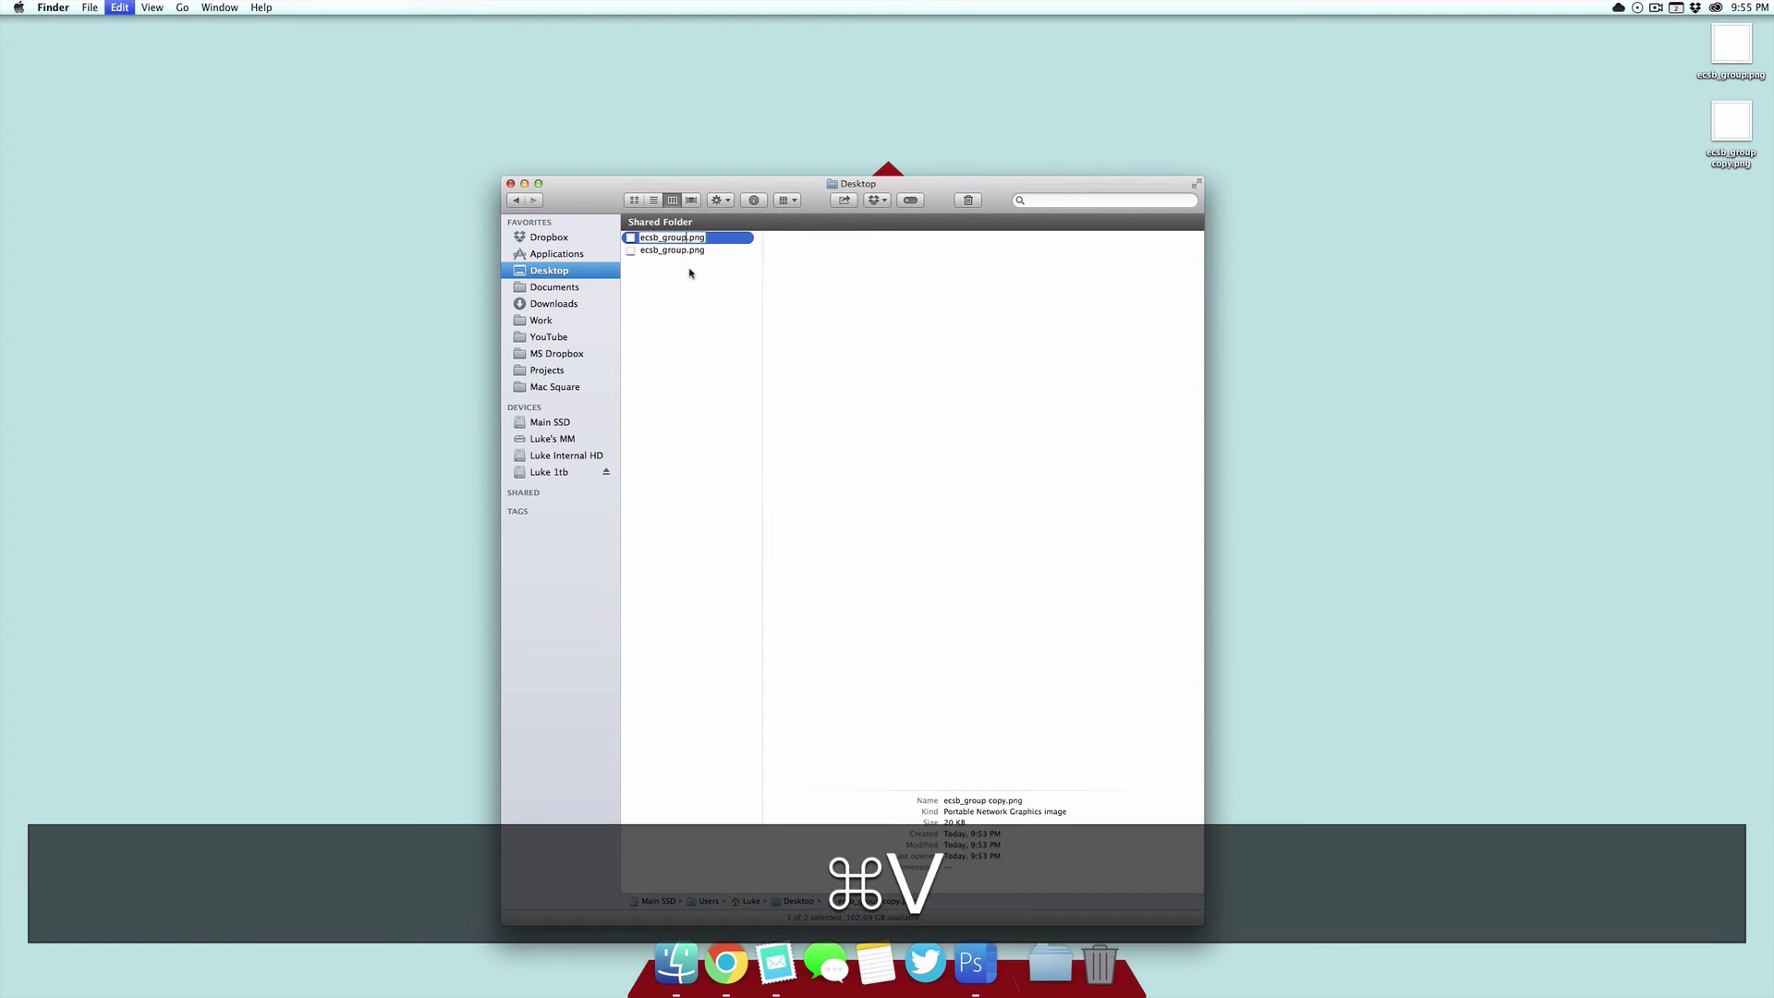
key("shift+super+v")
type("@2x")
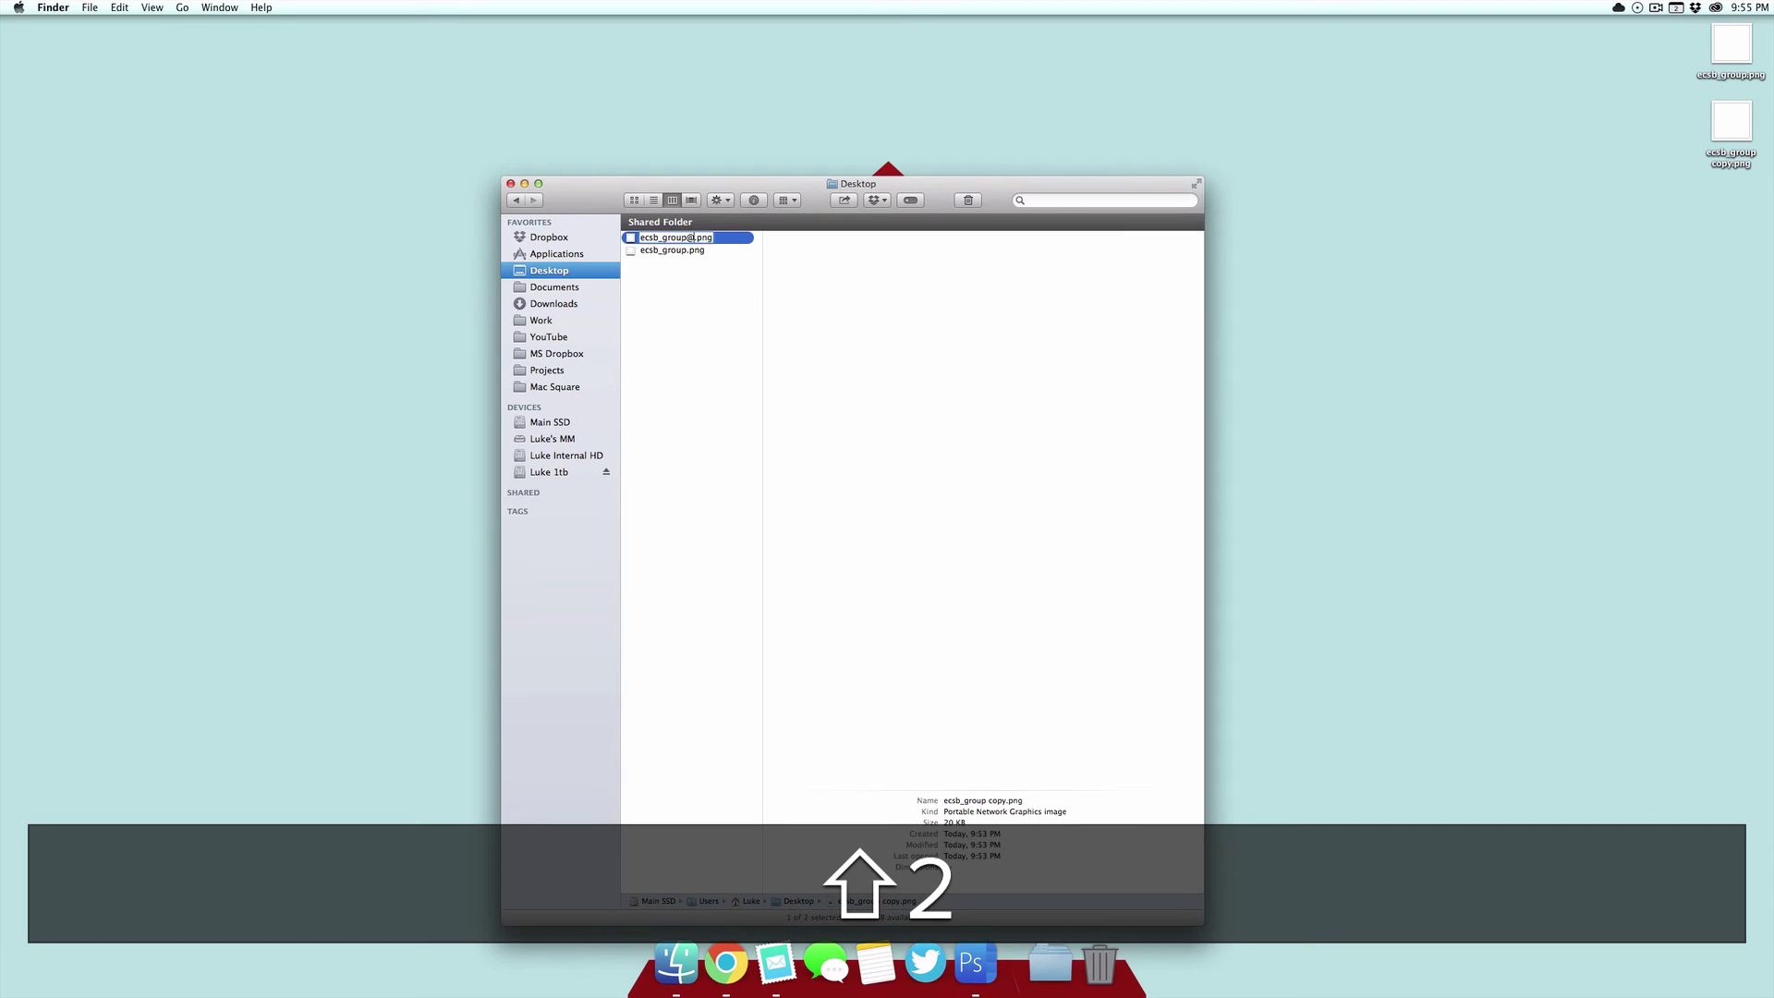
key("Return")
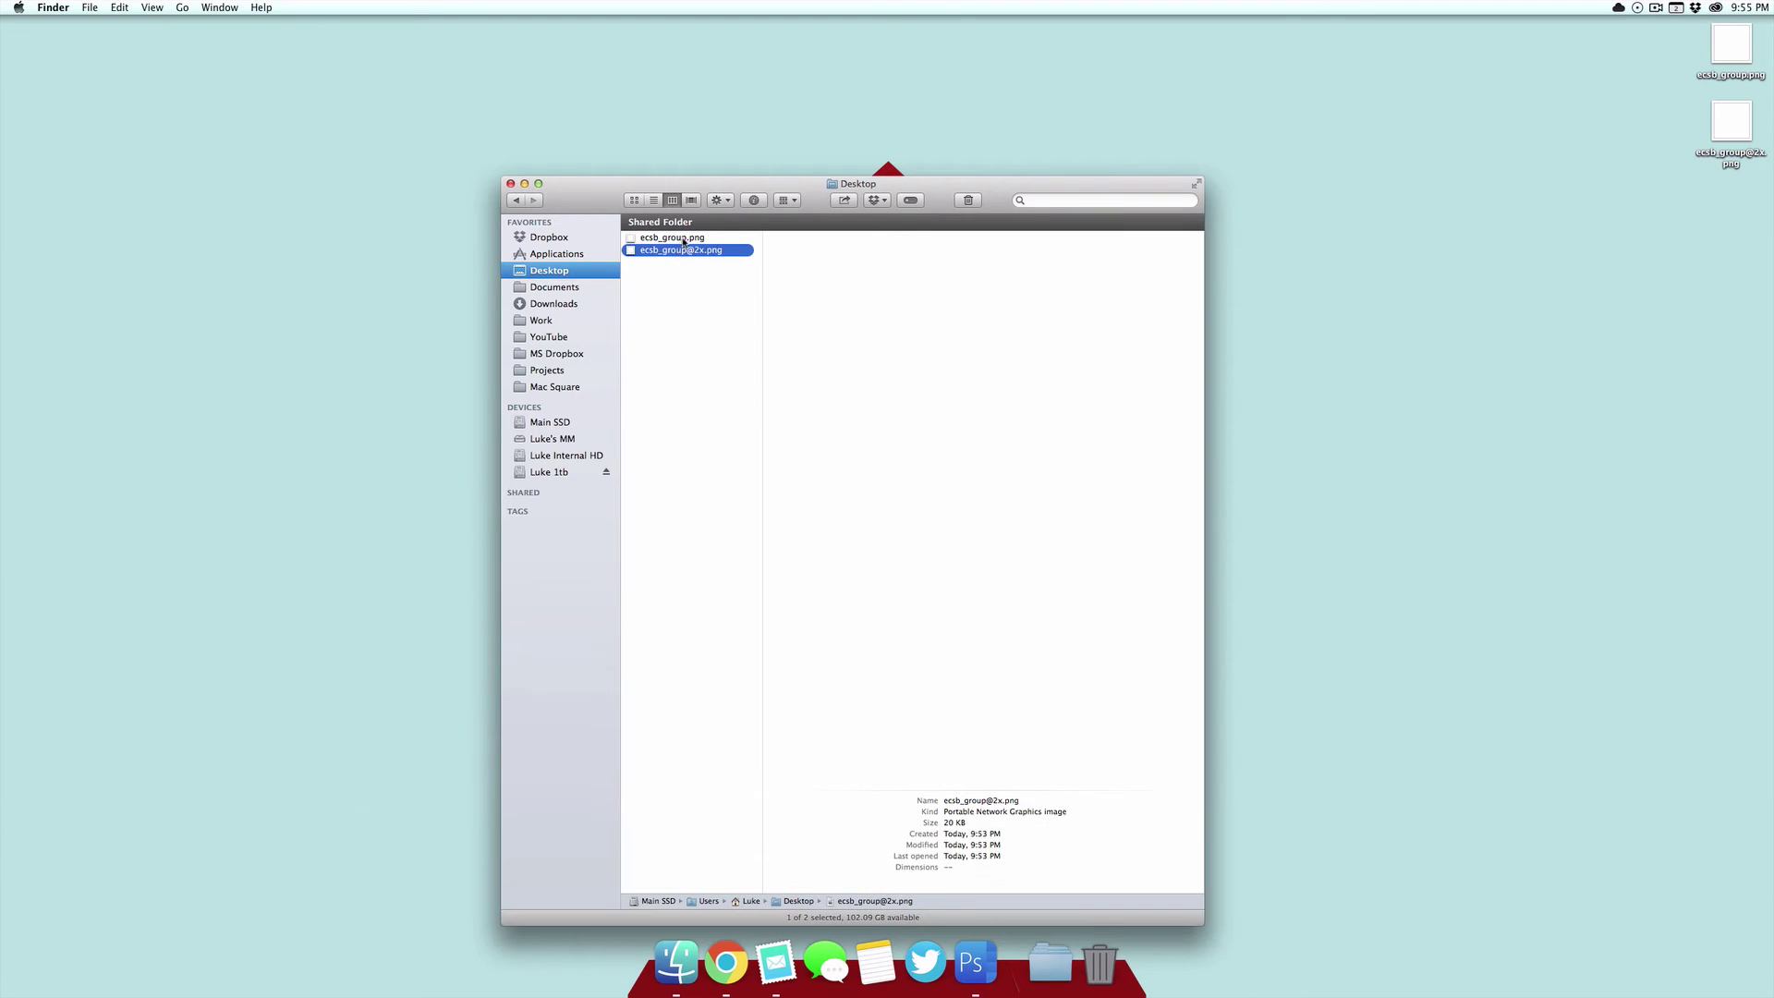
left_click(683, 251, "super")
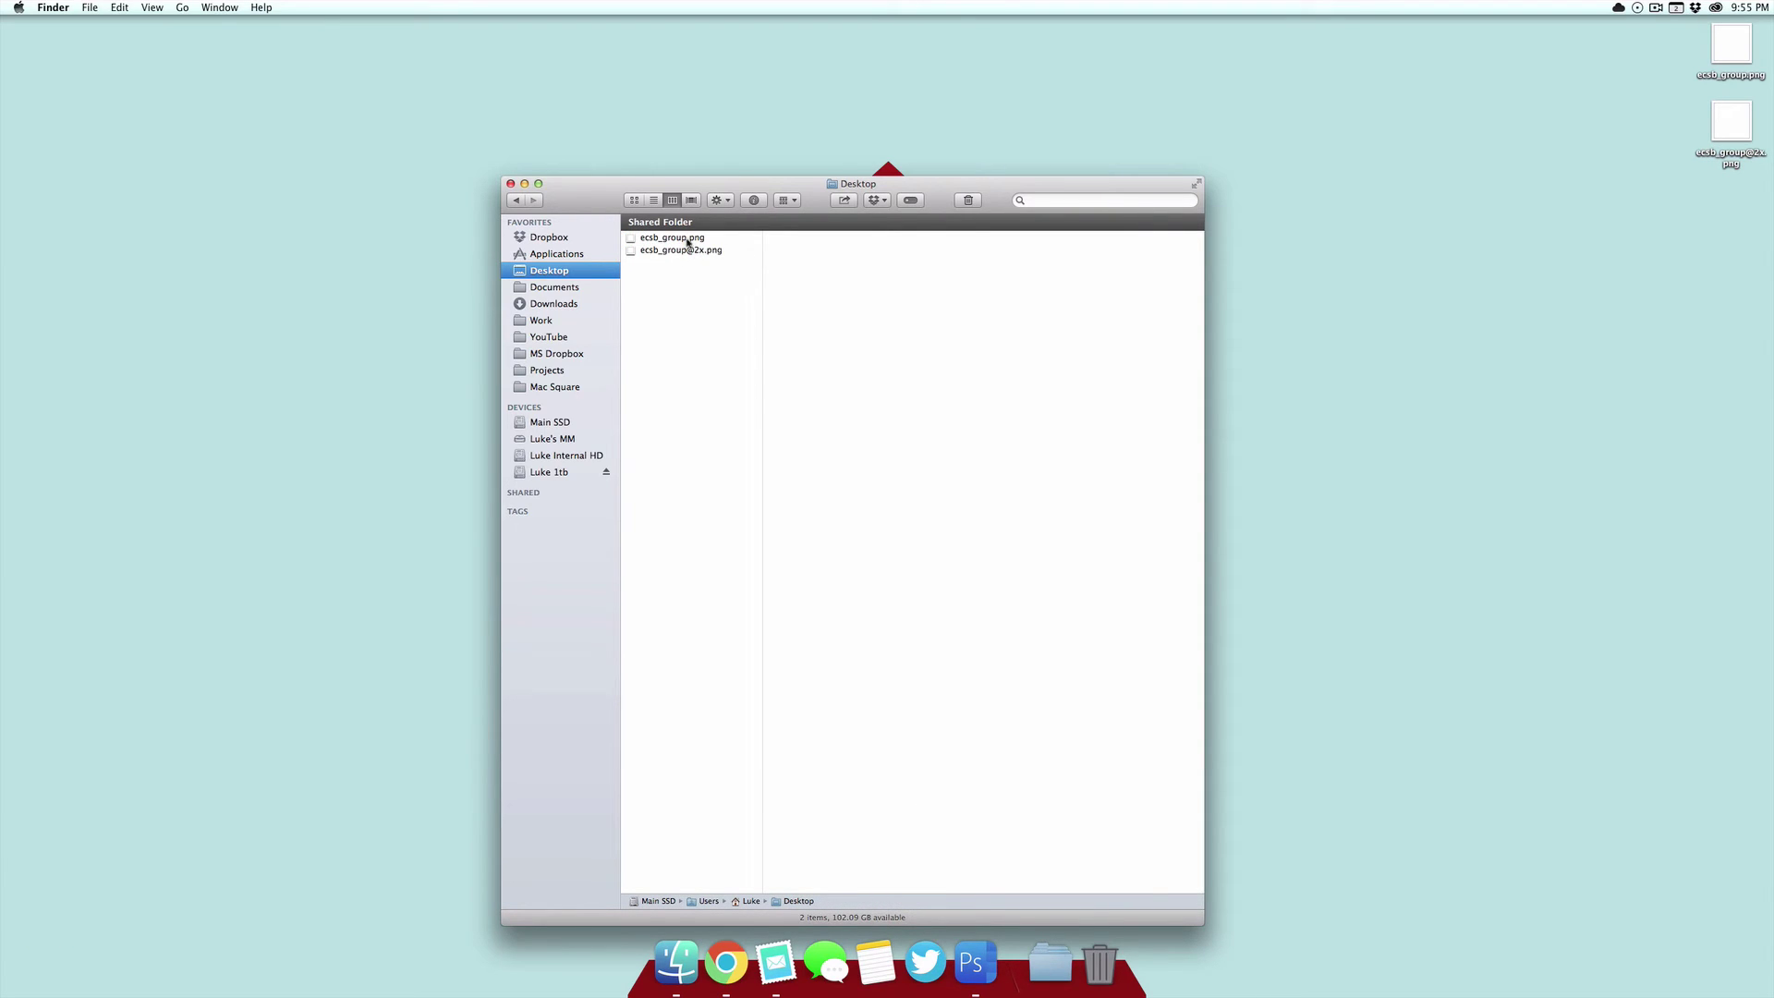
left_click(688, 239)
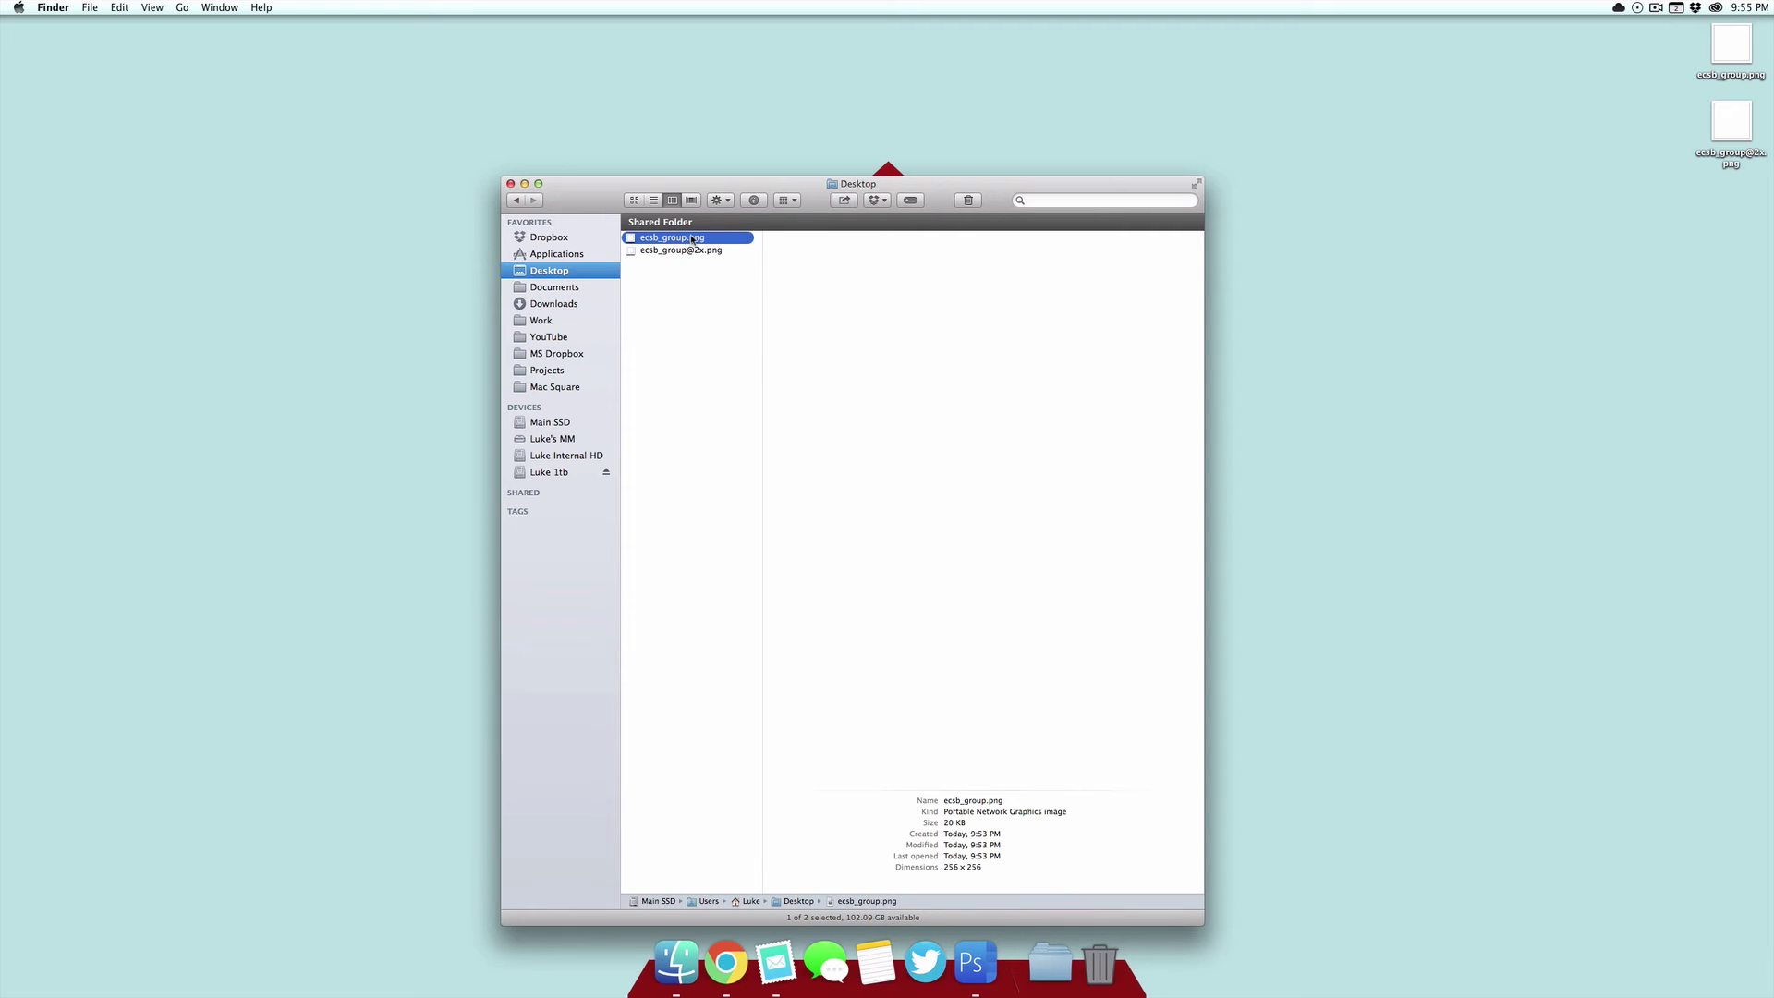
Scale ecsb_group.png to 128 pixels wide in Preview, save it, and close the window.
double_click(693, 238)
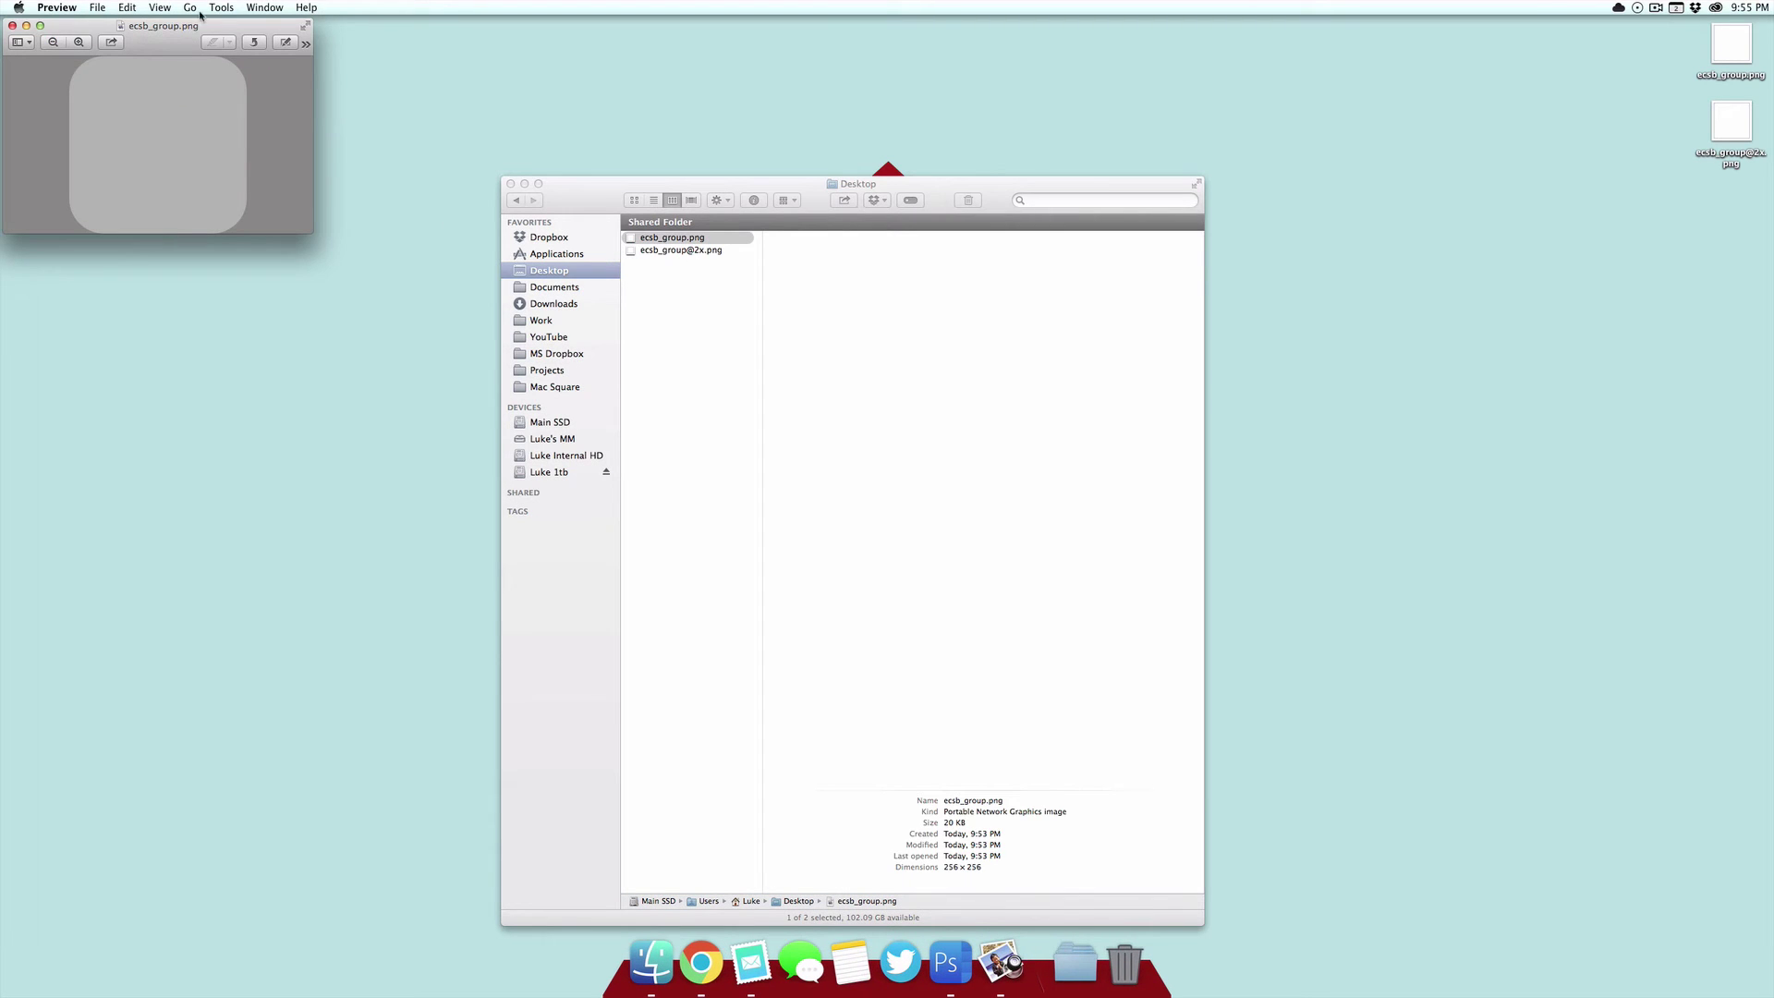
left_click(220, 7)
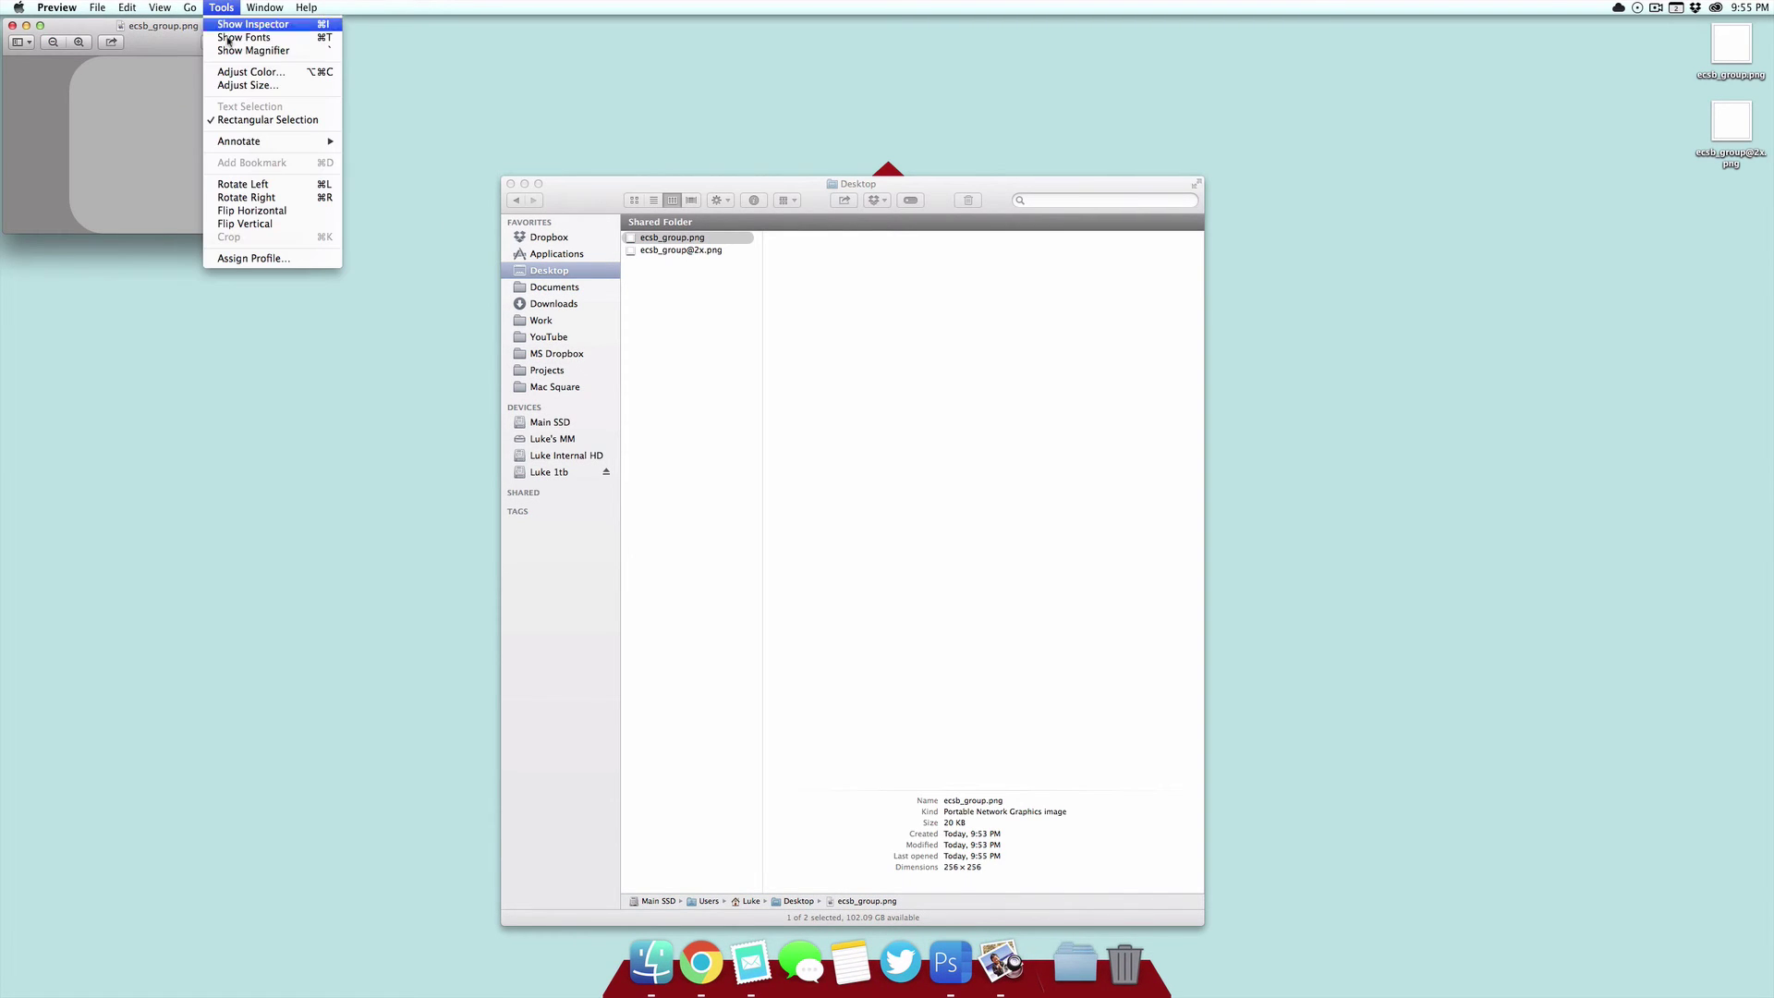
left_click(242, 80)
type("128")
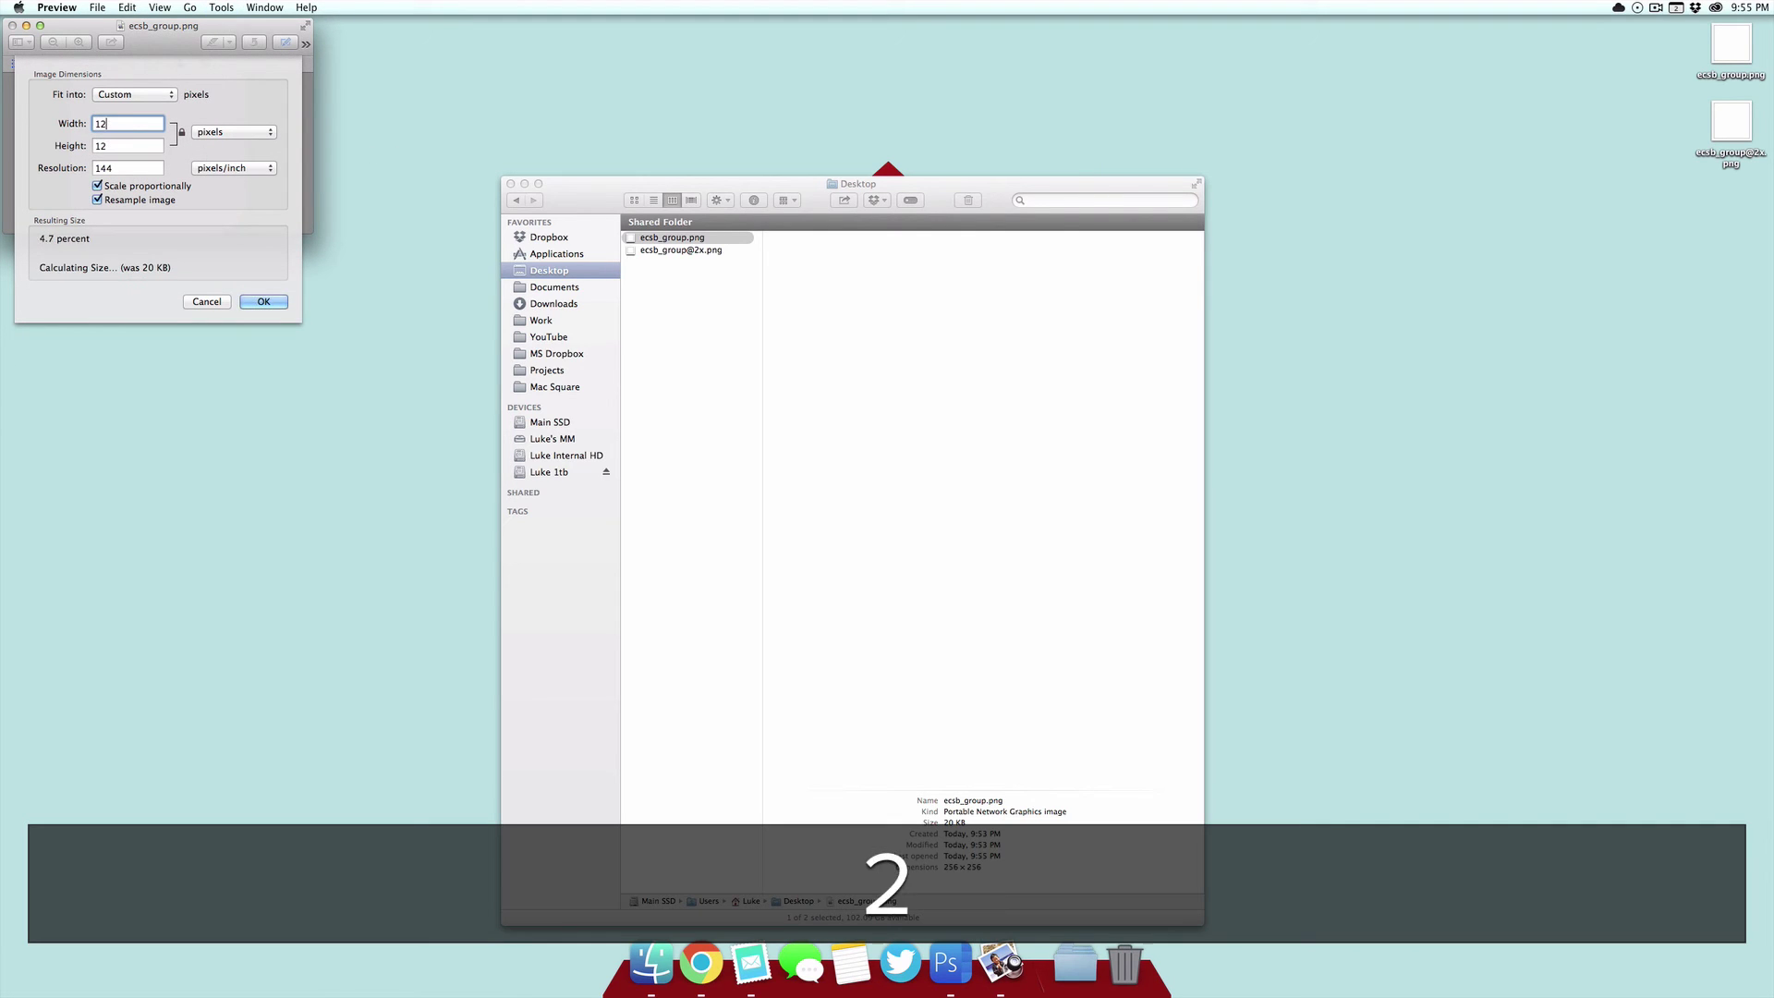
left_click(268, 299)
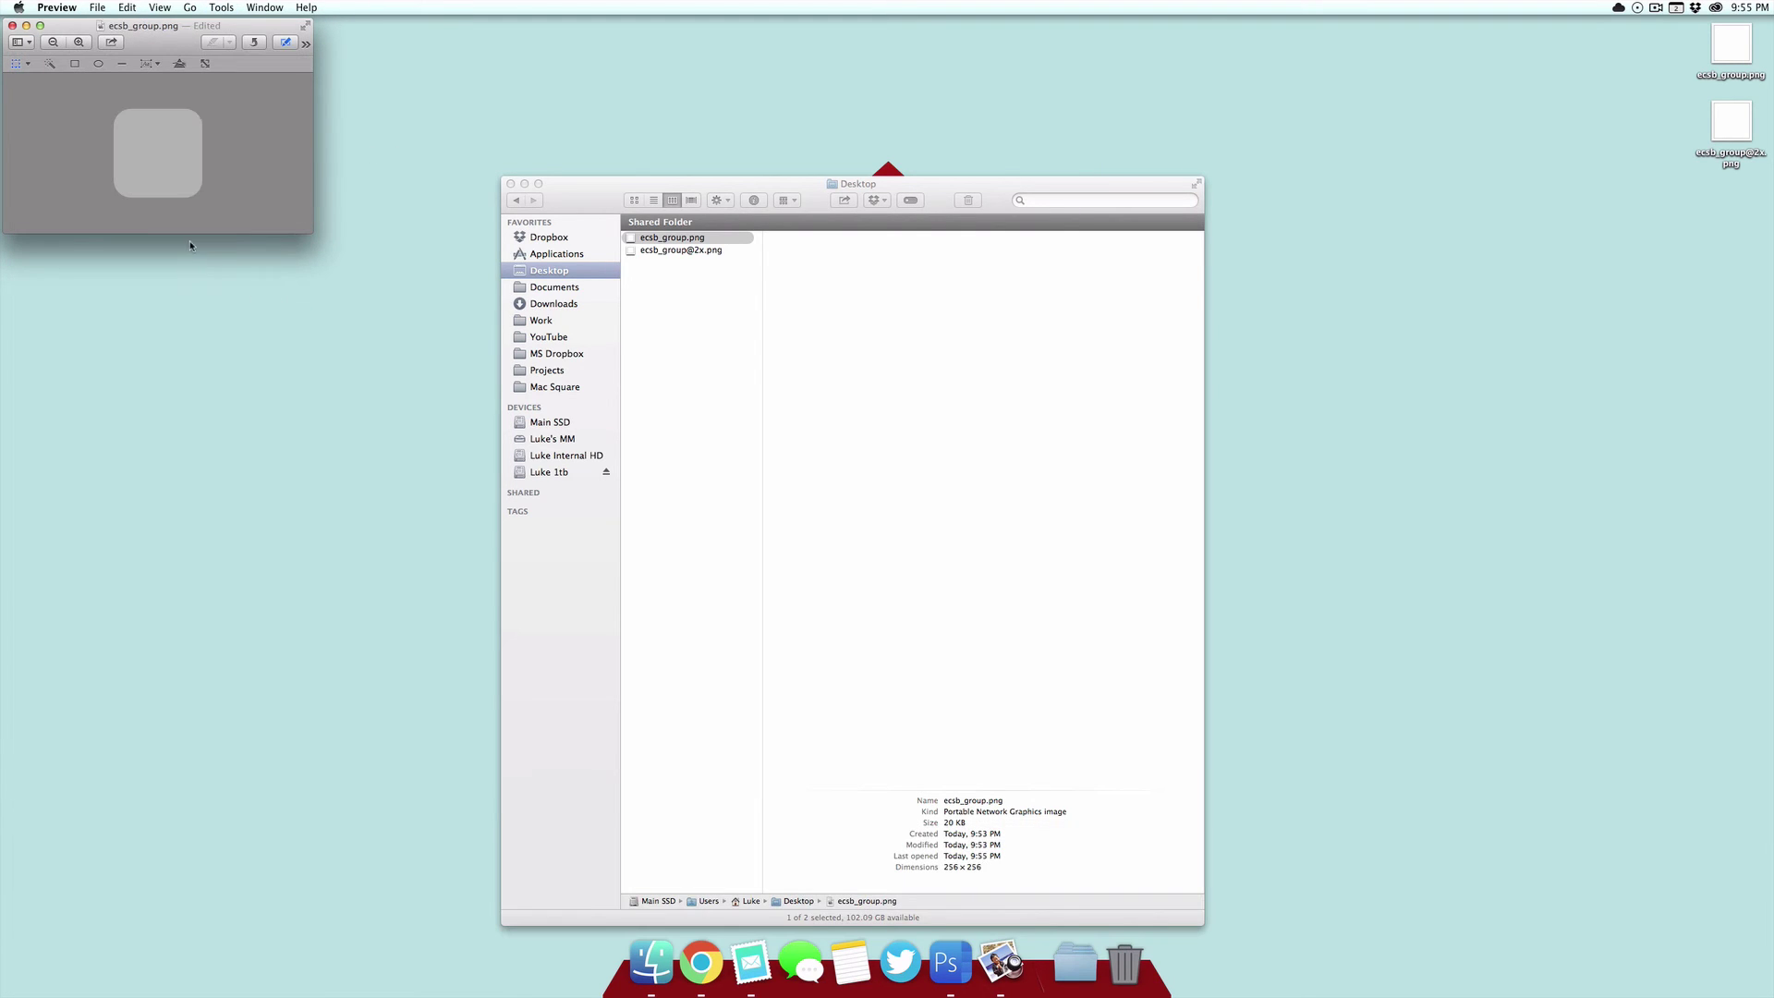
key("super+s")
left_click(12, 25)
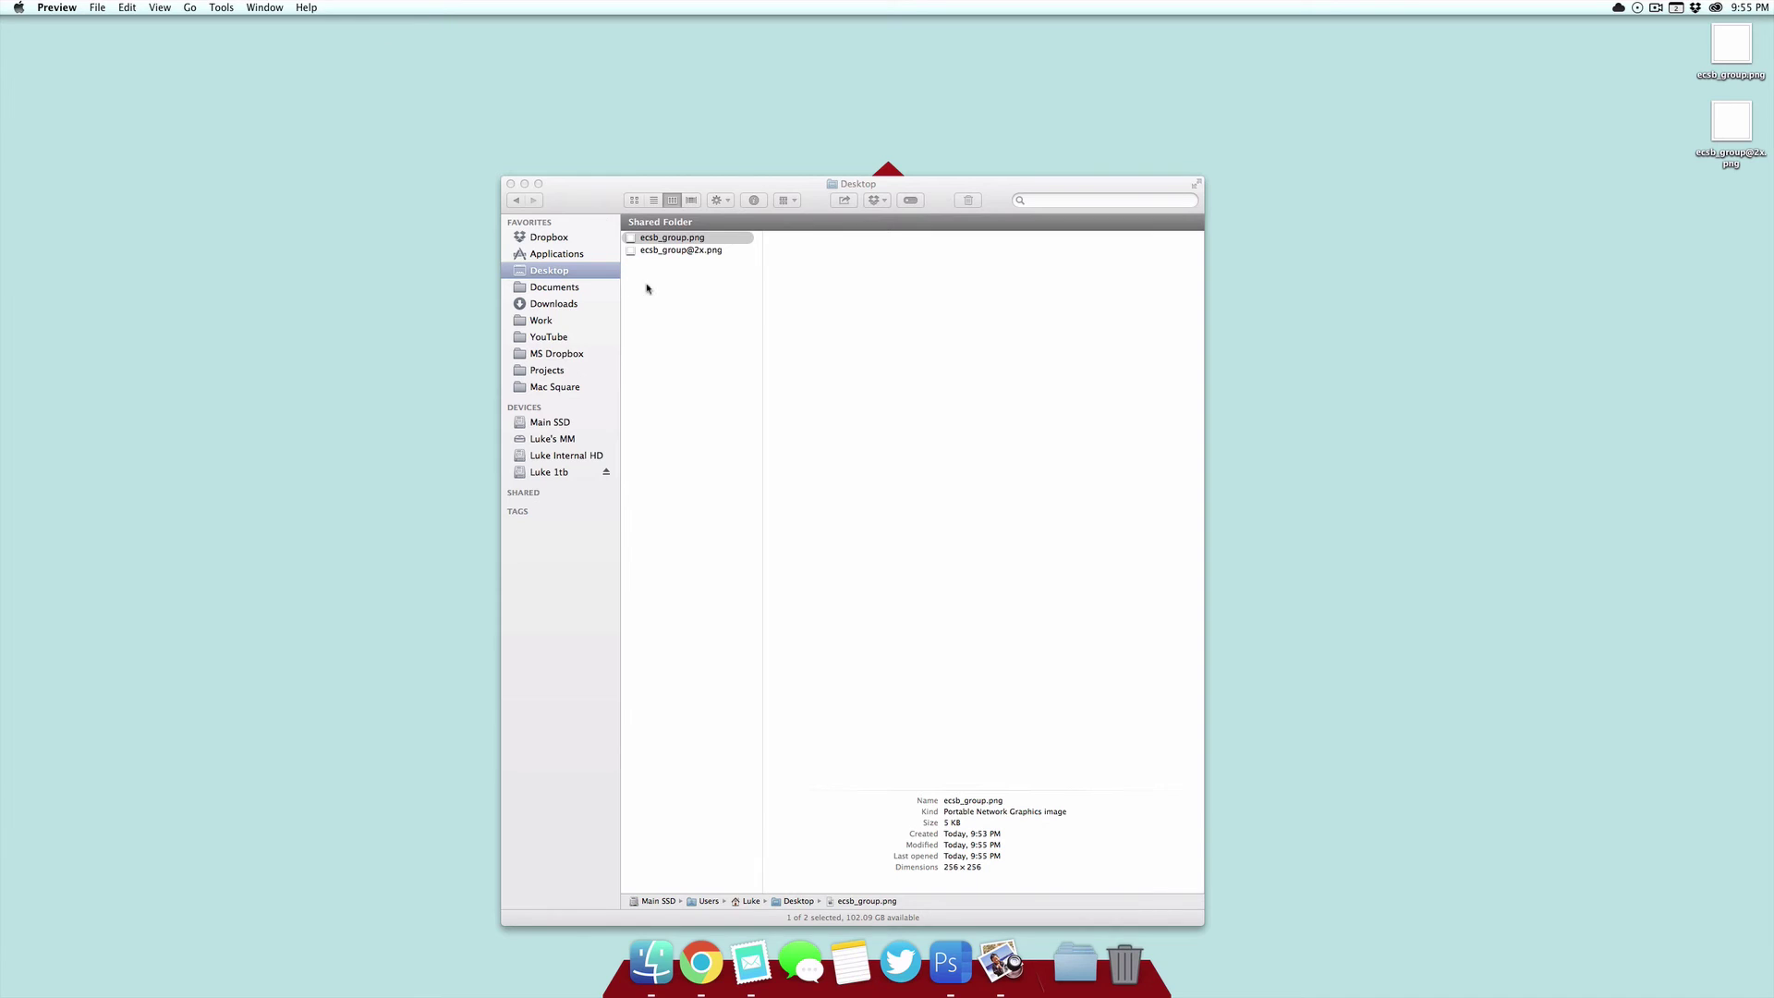
Copy both ecsb_group PNGs and go to the Dock.app Contents/Resources folder in a new tab.
left_click(683, 253, "super")
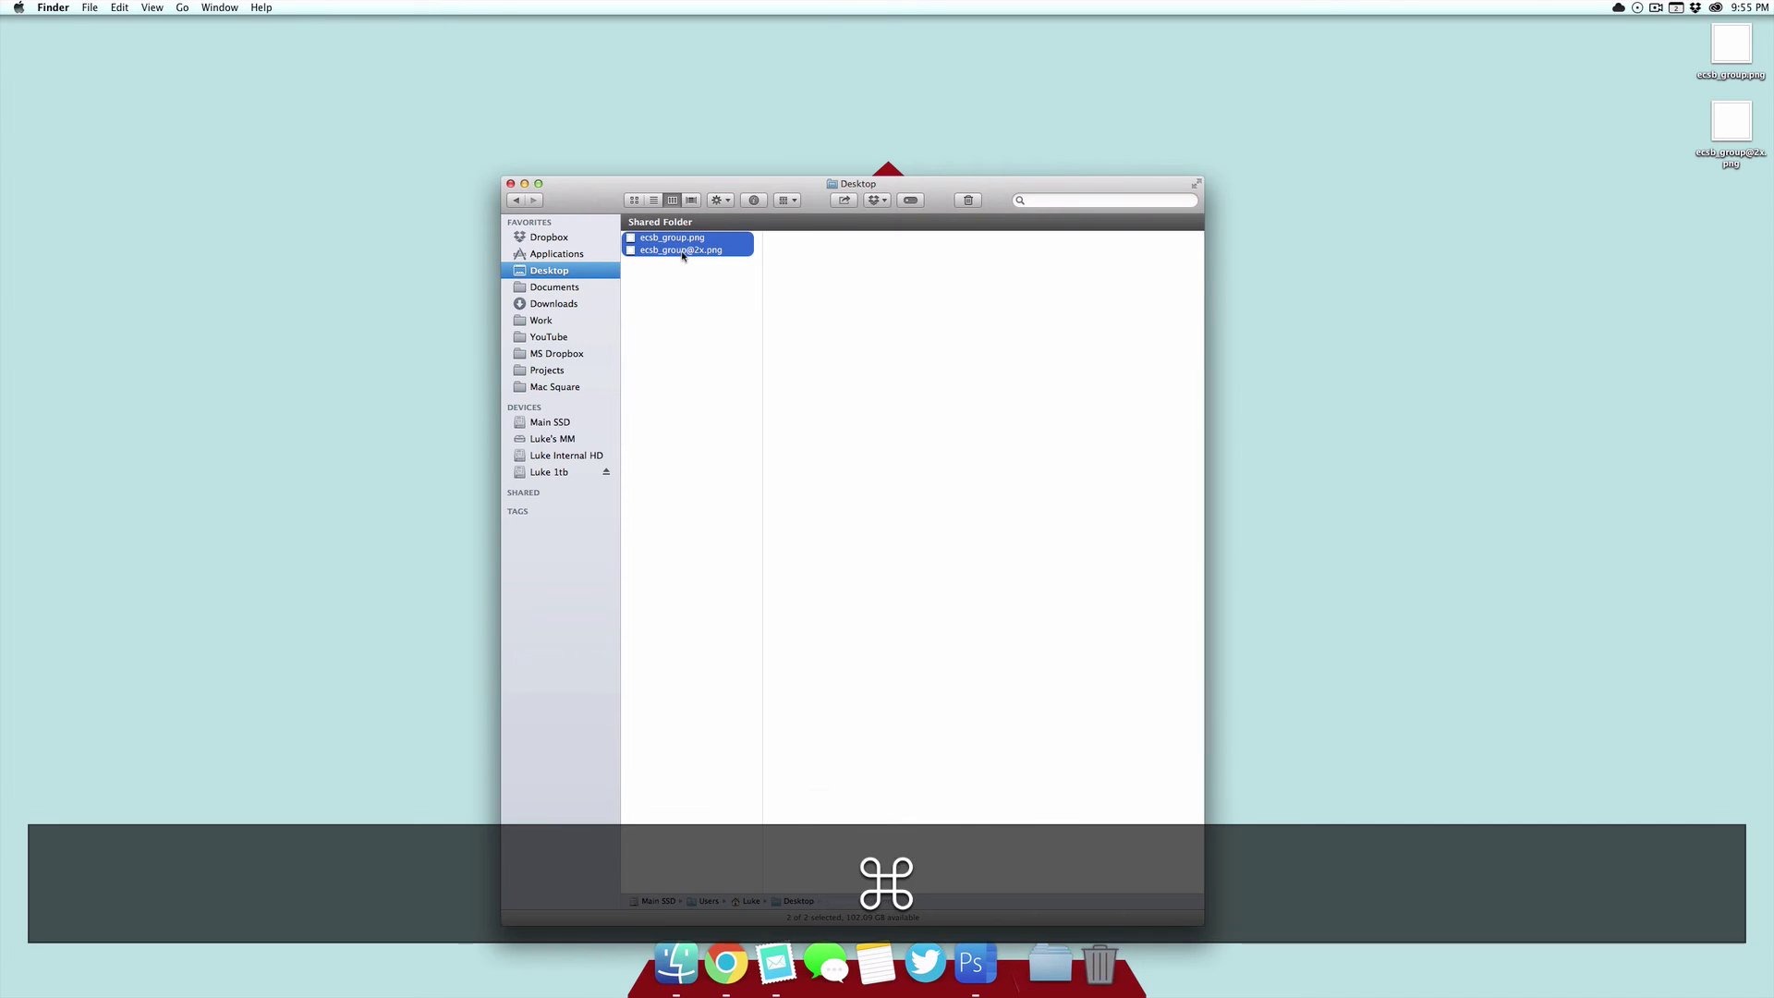
key("super+c")
key("super+t")
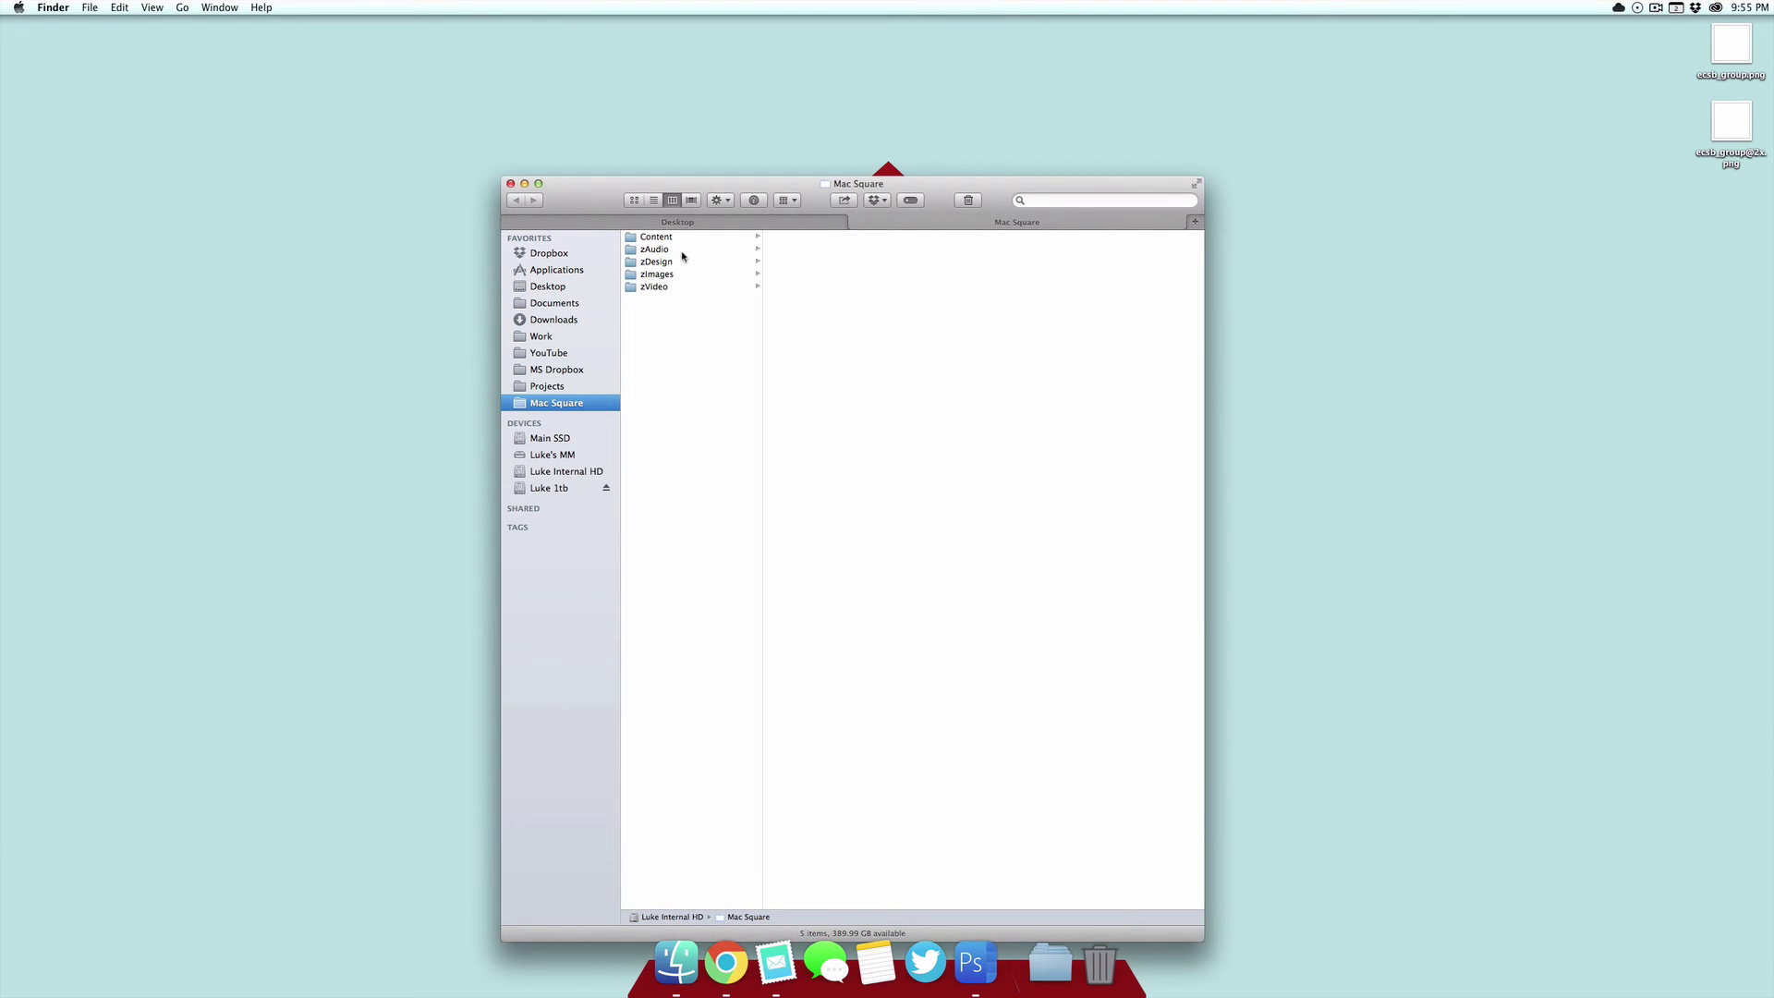
key("super+shift+g")
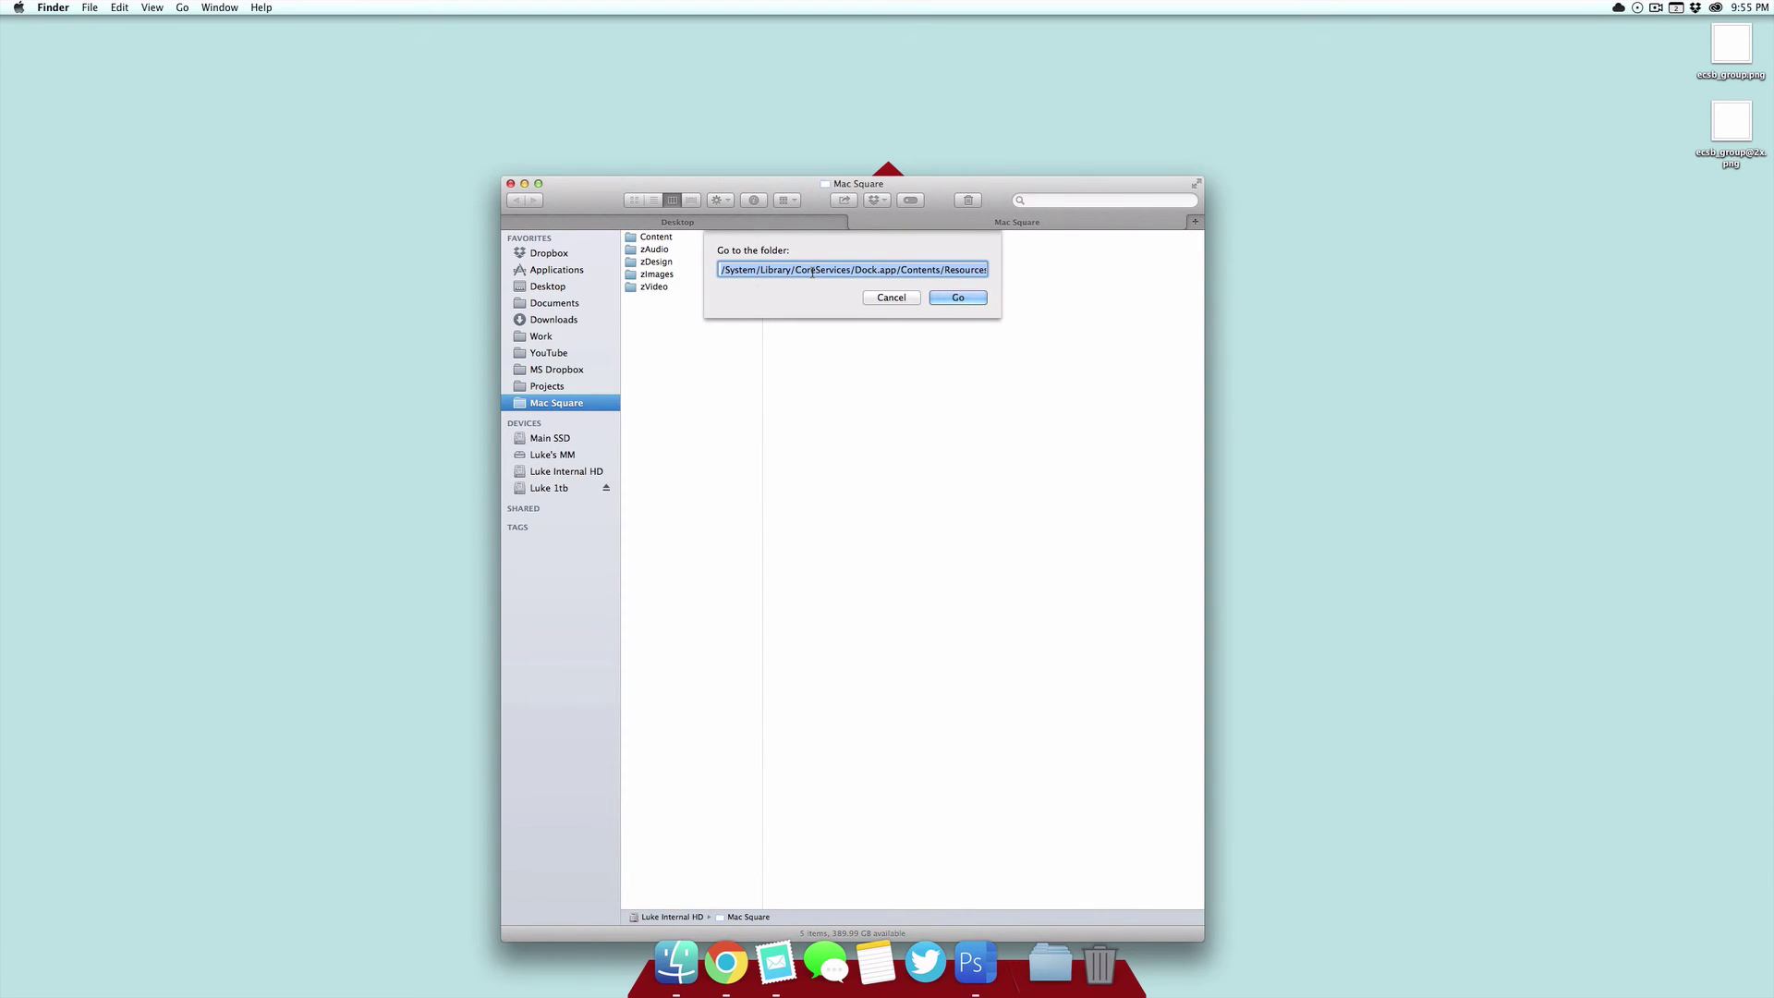
left_click(952, 297)
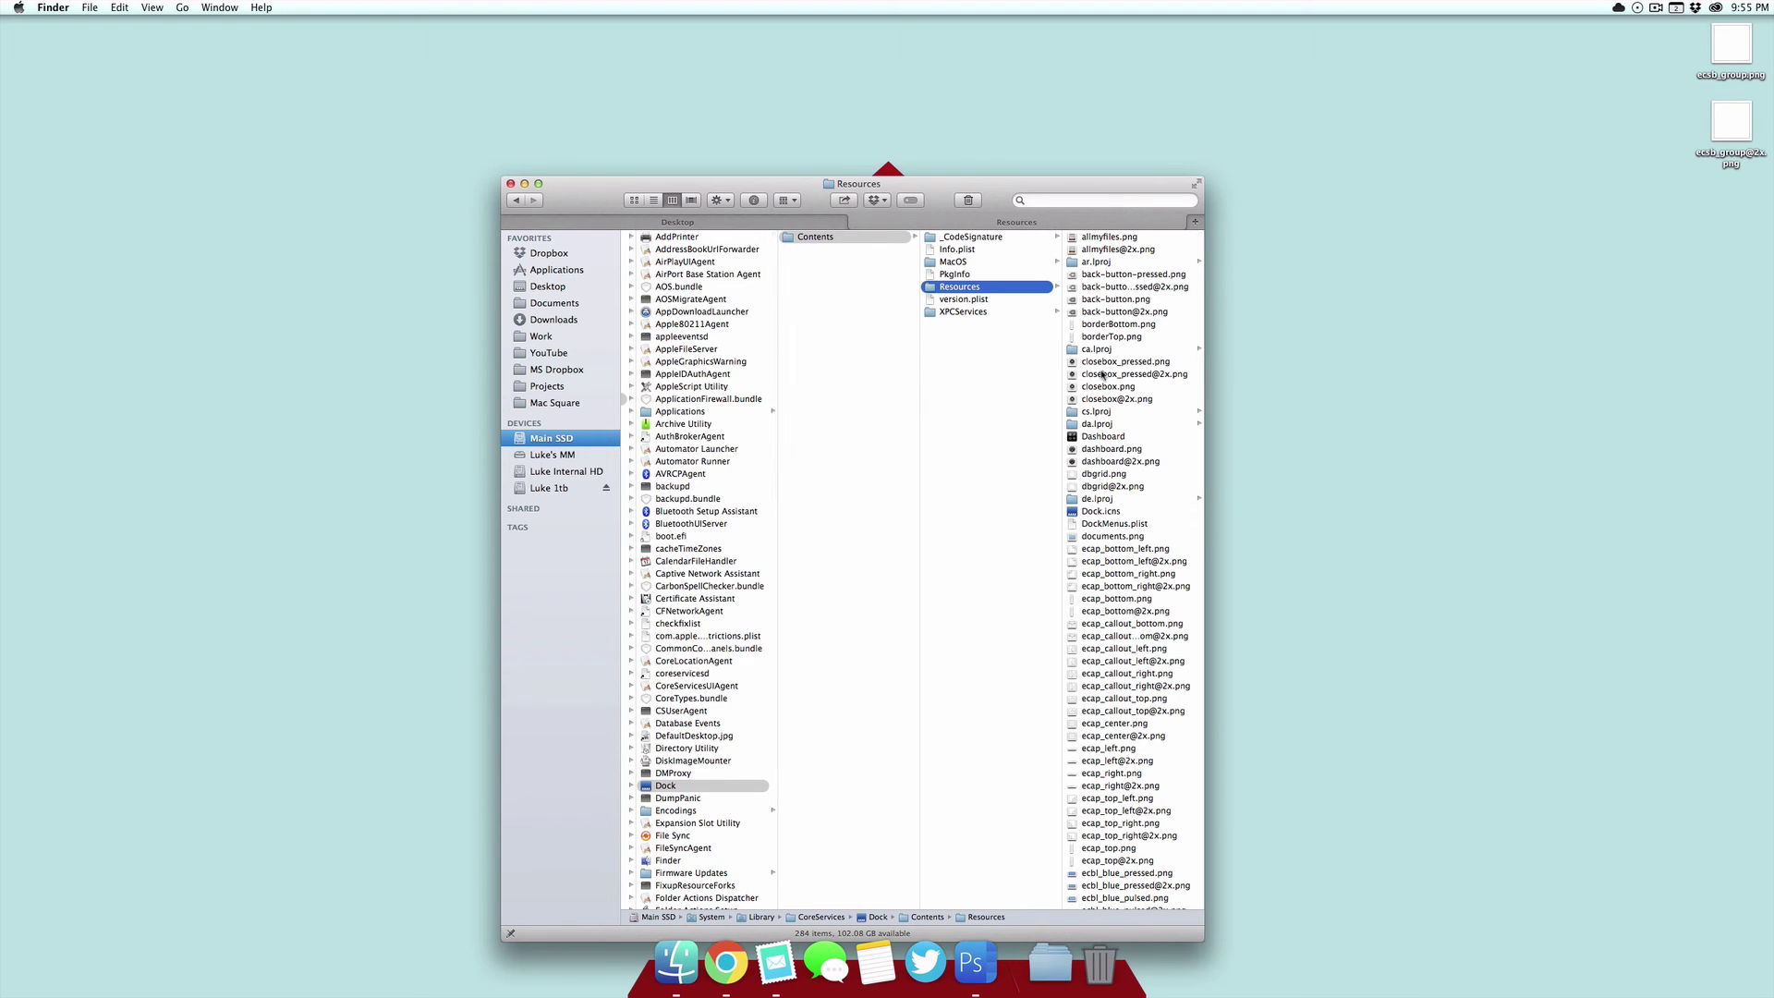
Paste the PNGs, replacing all existing files, and authorize with the administrator password.
key("super+v")
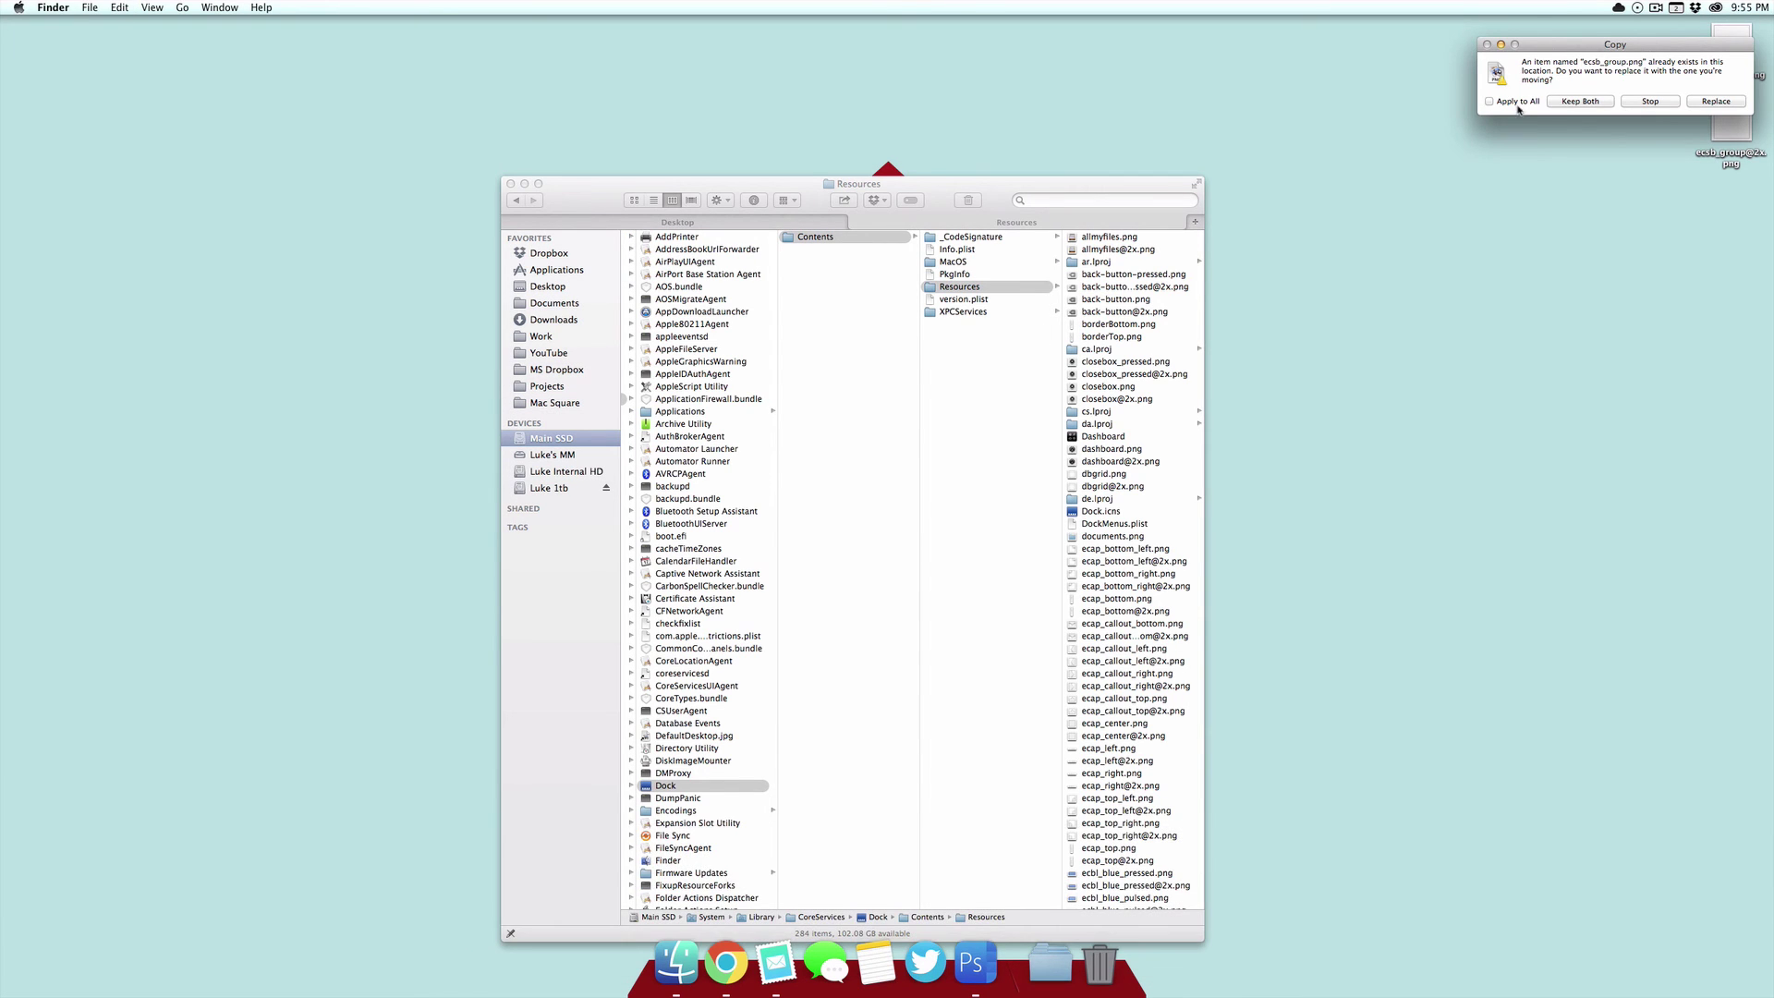
left_click(1516, 104)
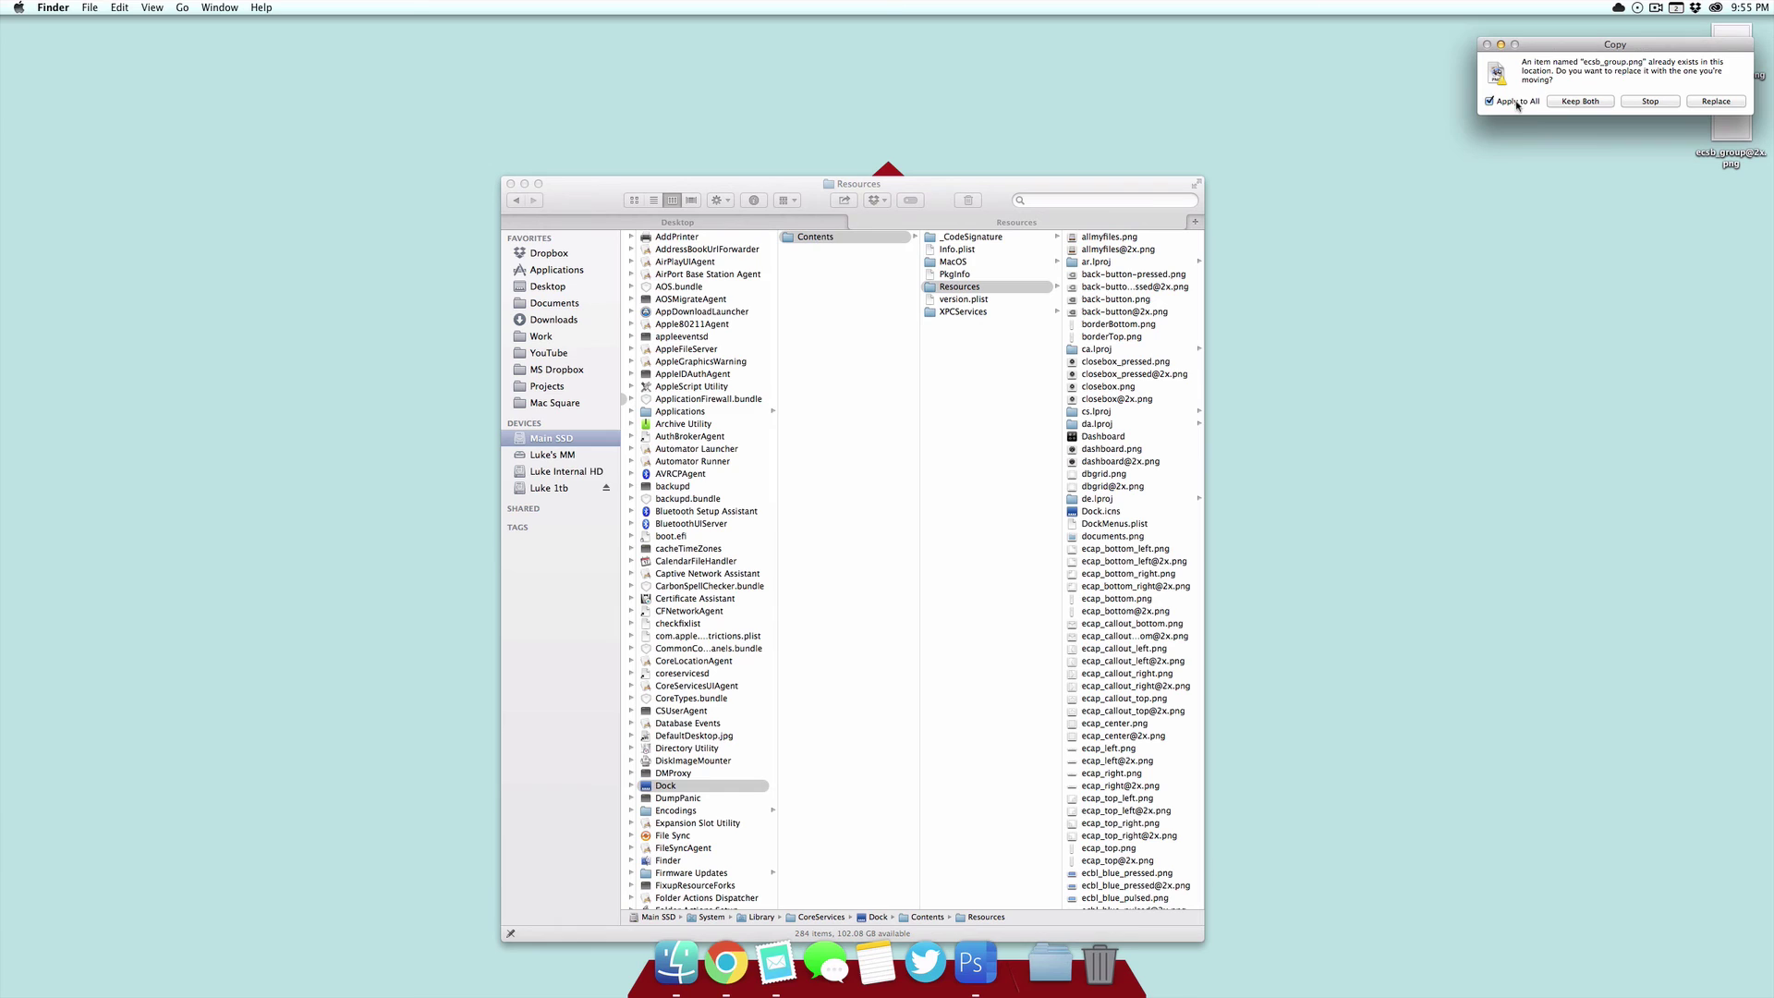
left_click(1718, 103)
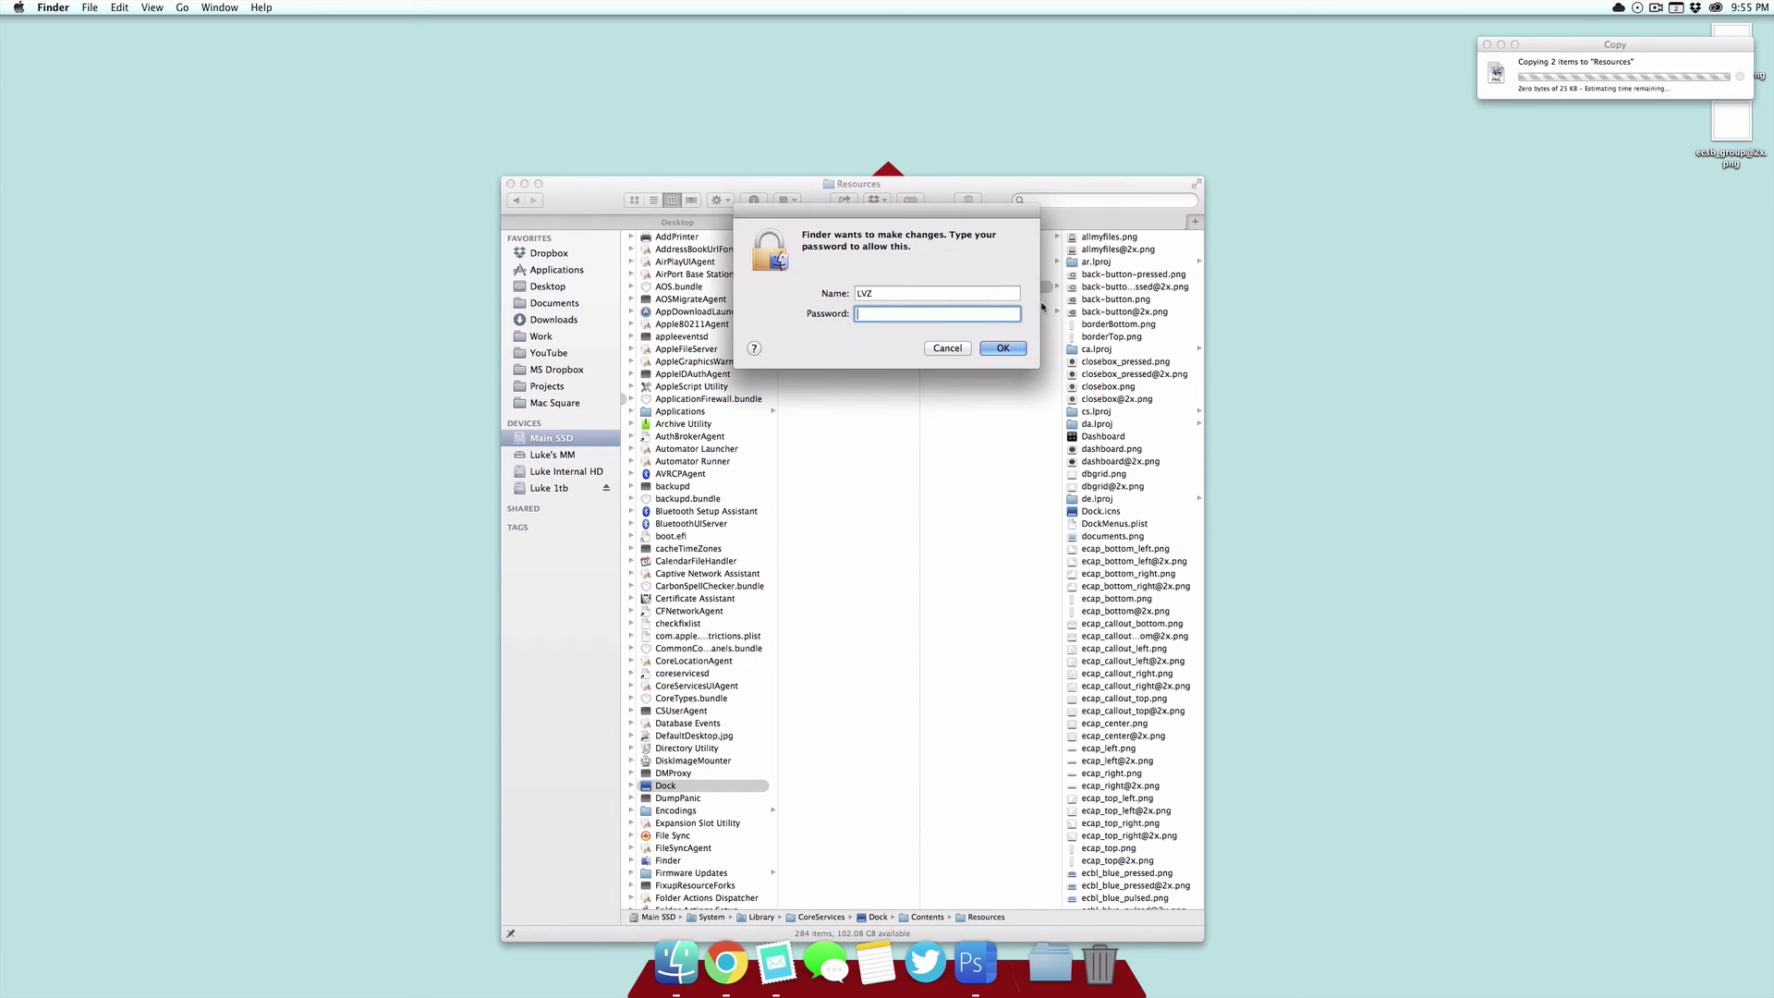
type("********")
key("Return")
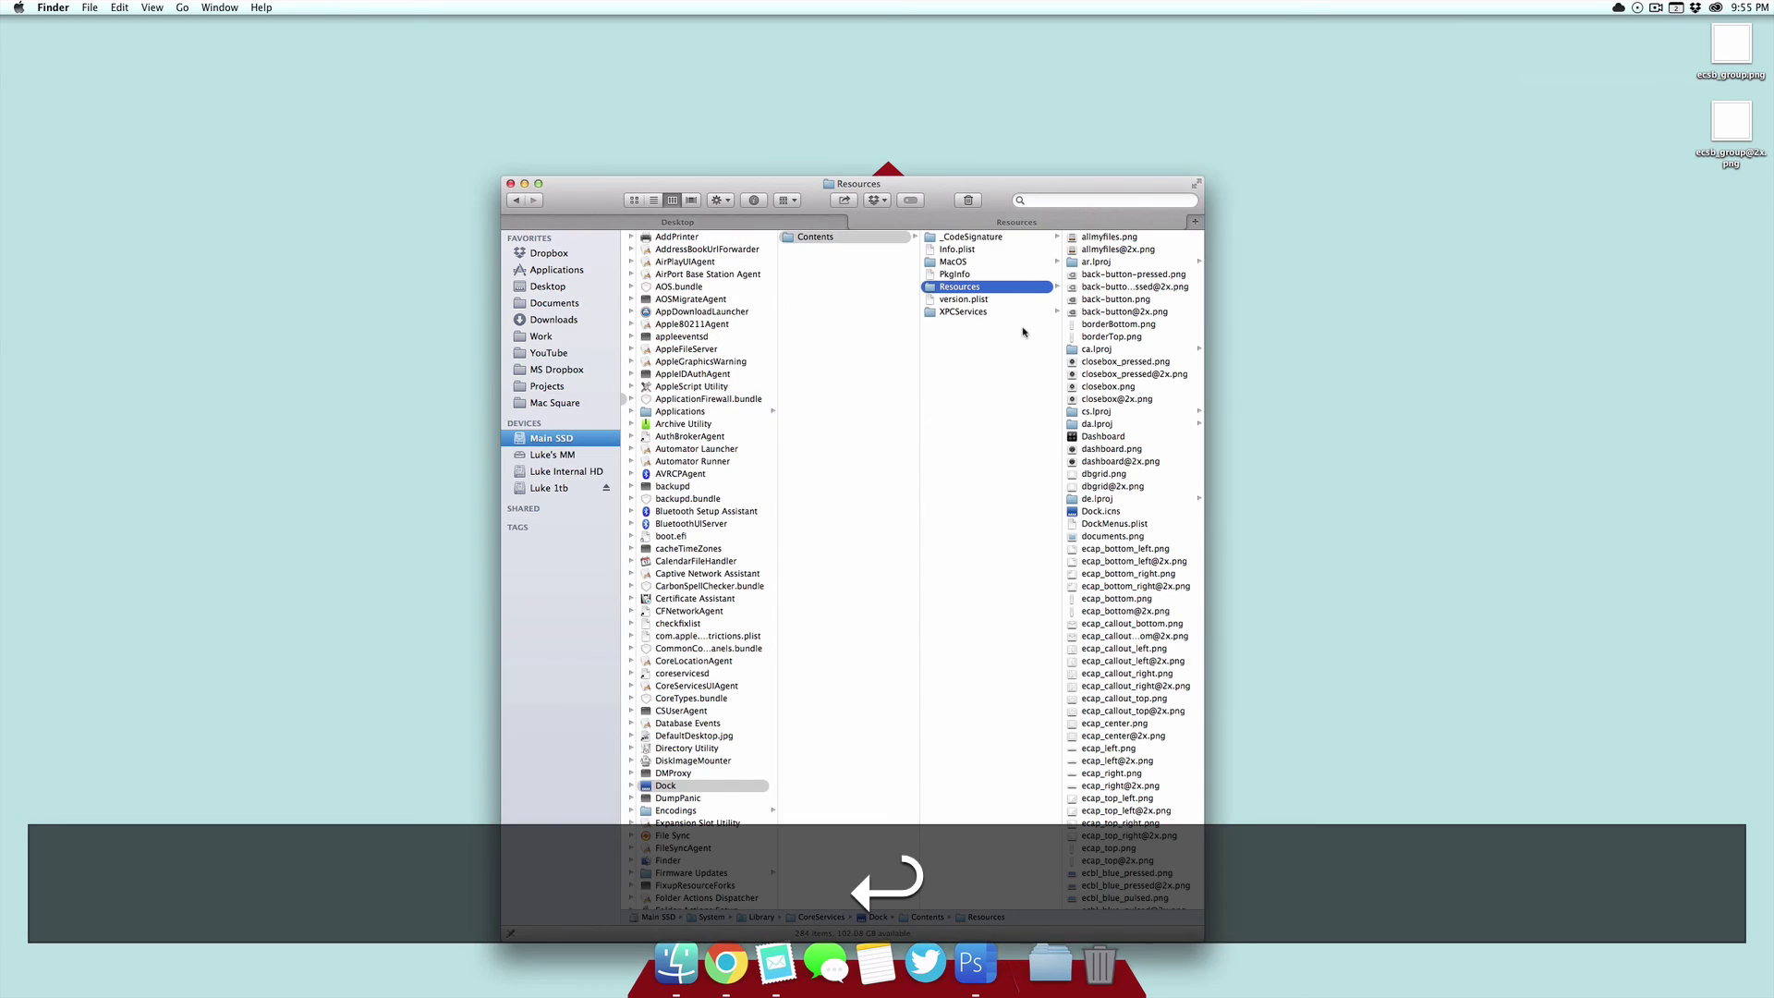
Launch Terminal through Spotlight.
key("super+space")
type("ter")
key("Return")
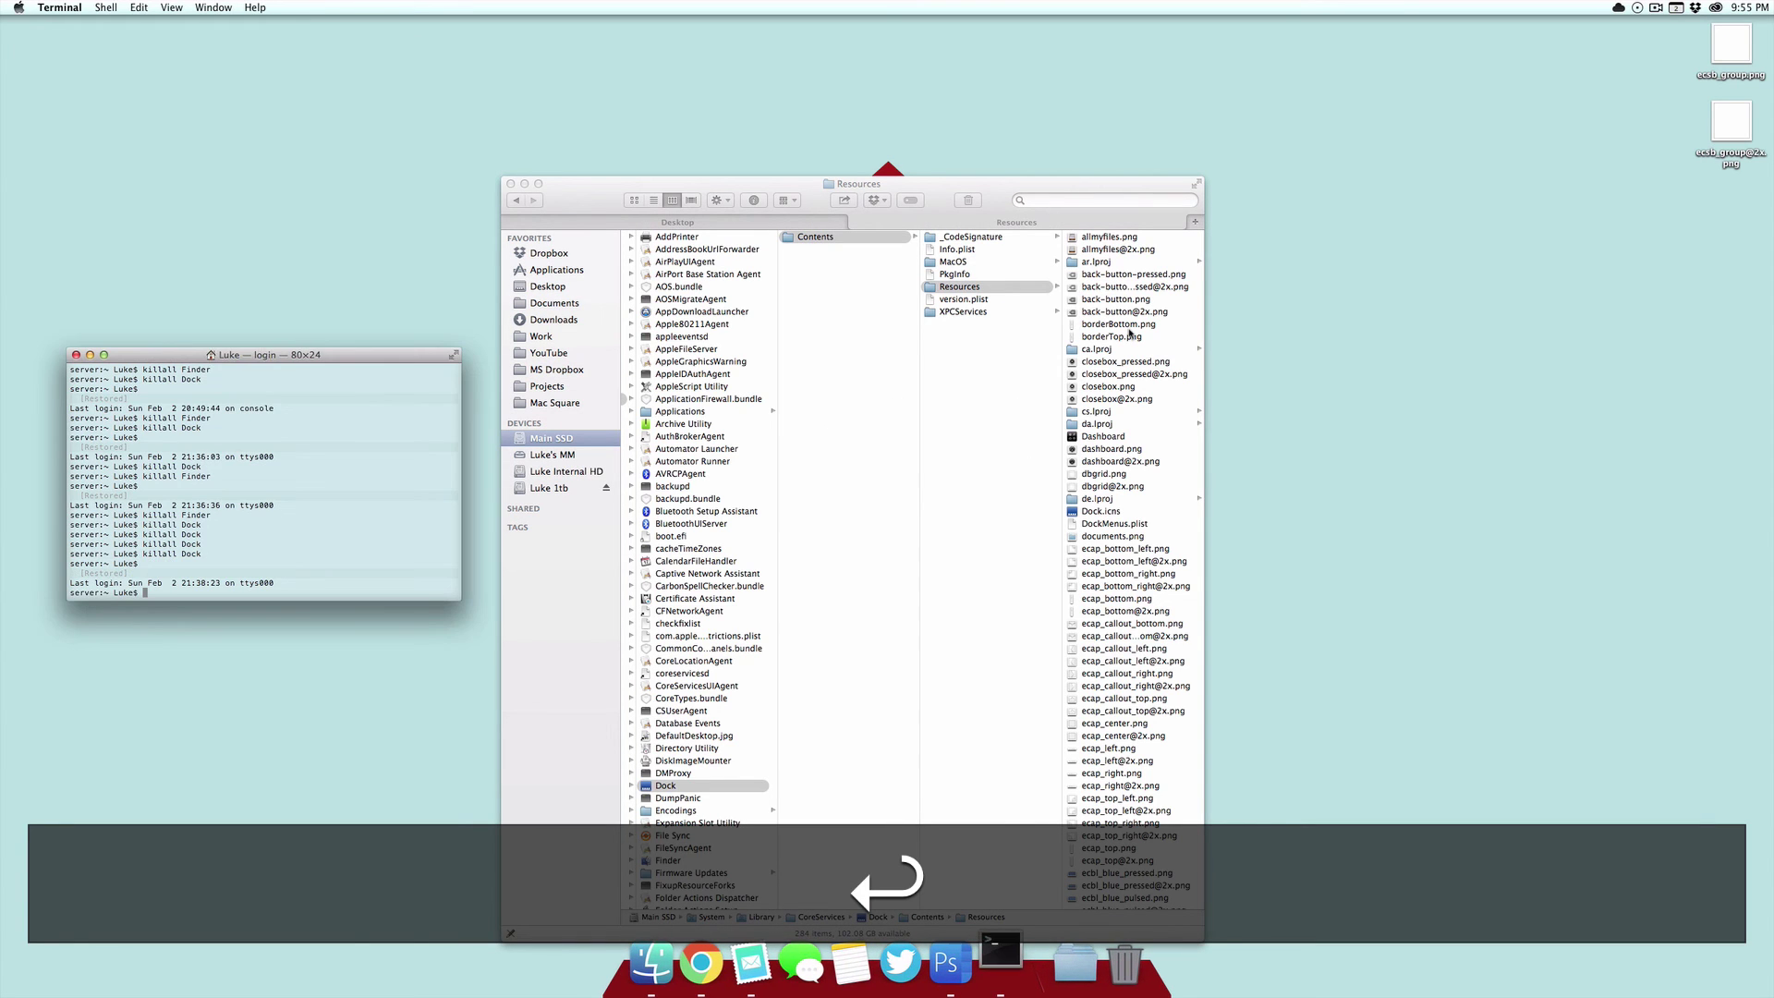
Run killall Dock to restart the Dock.
type("killa")
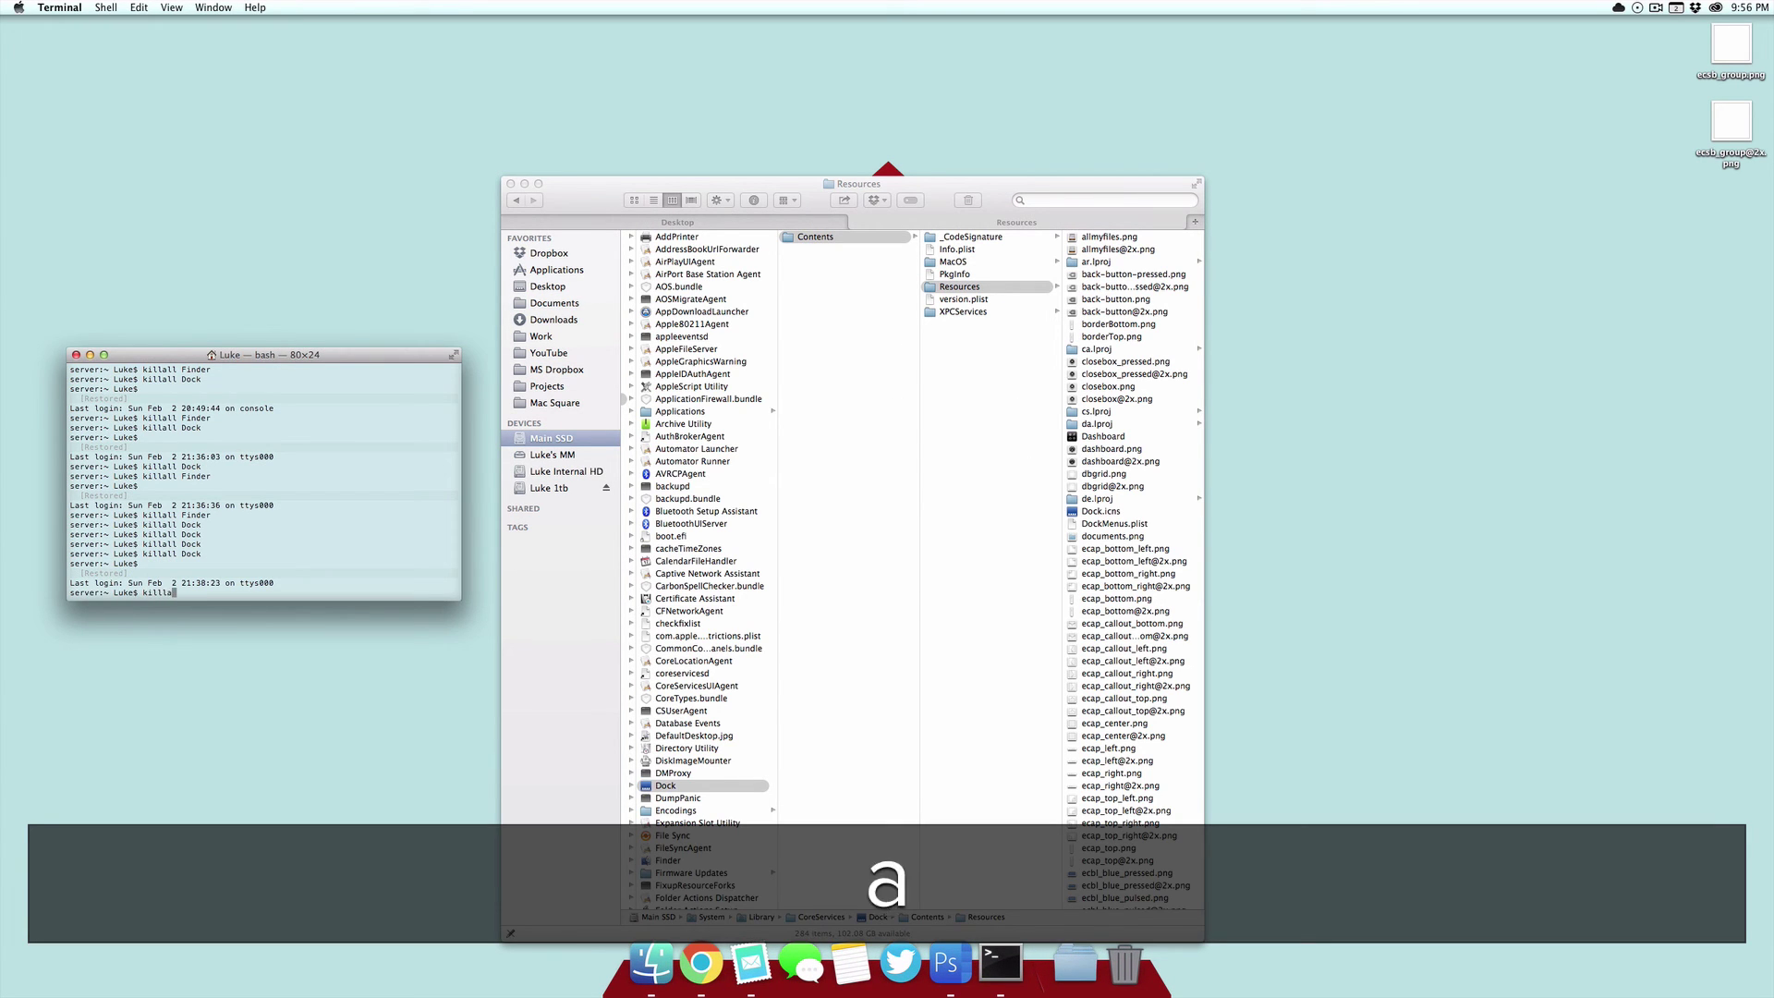
key("BackSpace")
type("a")
key("BackSpace")
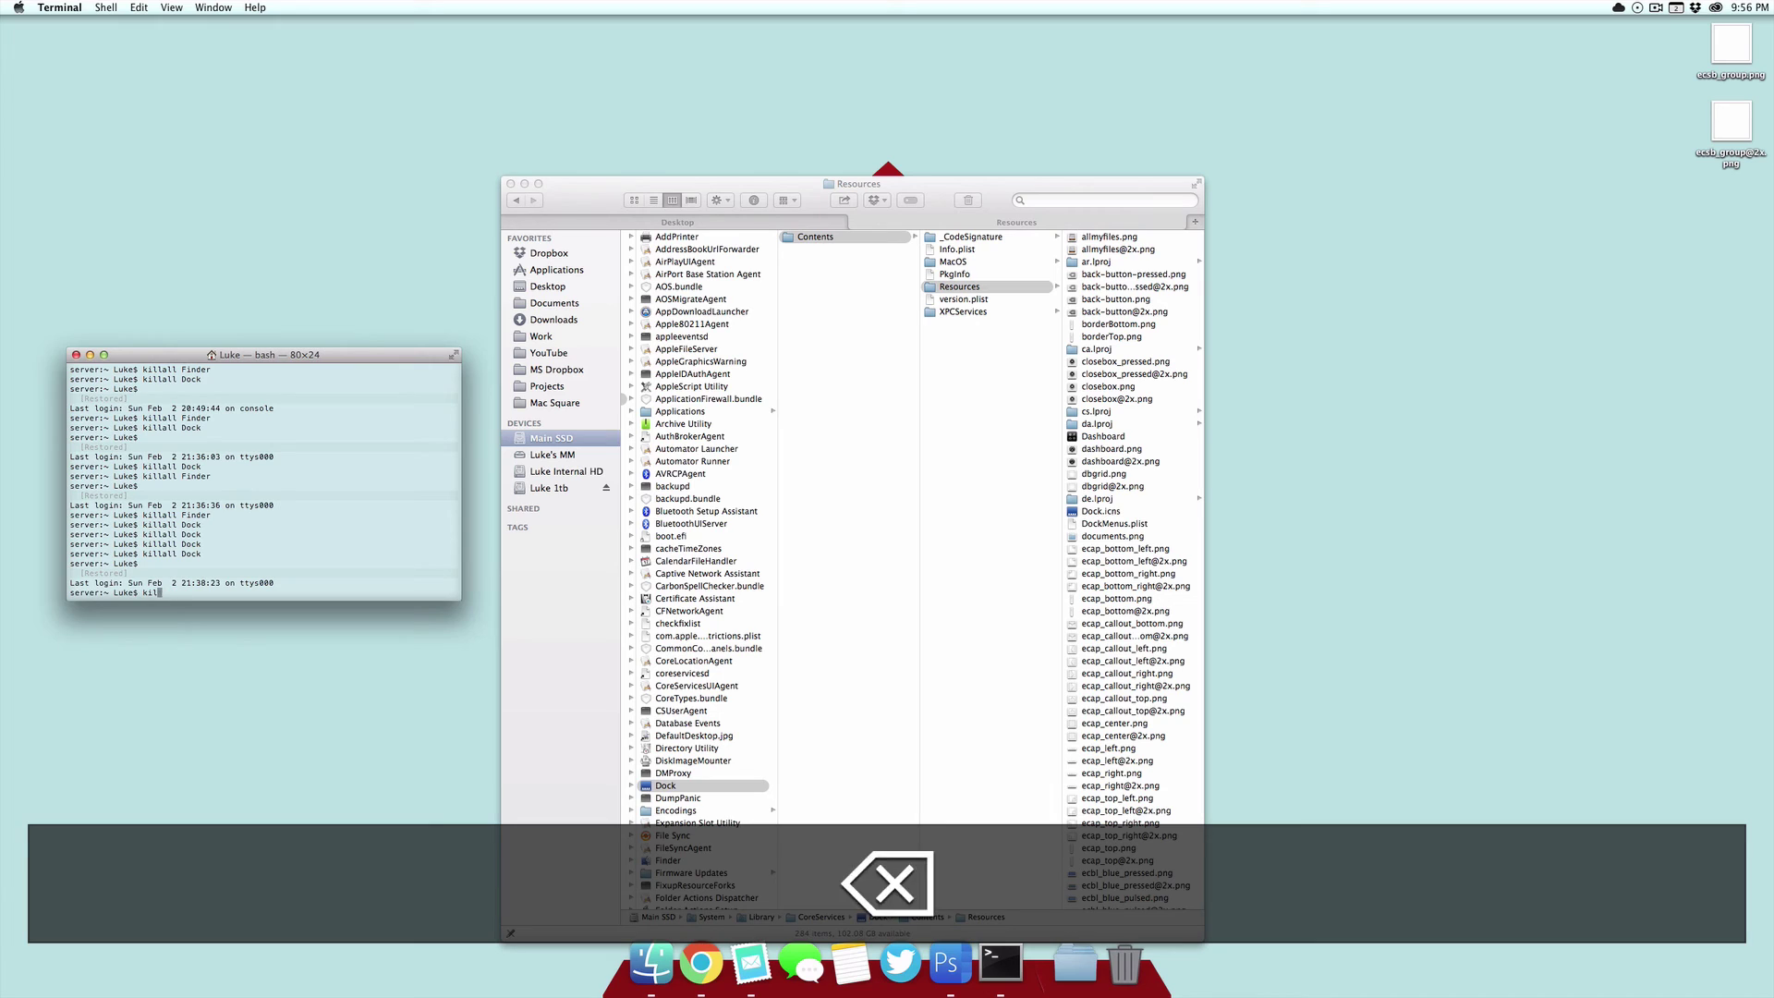
type("lall Dock")
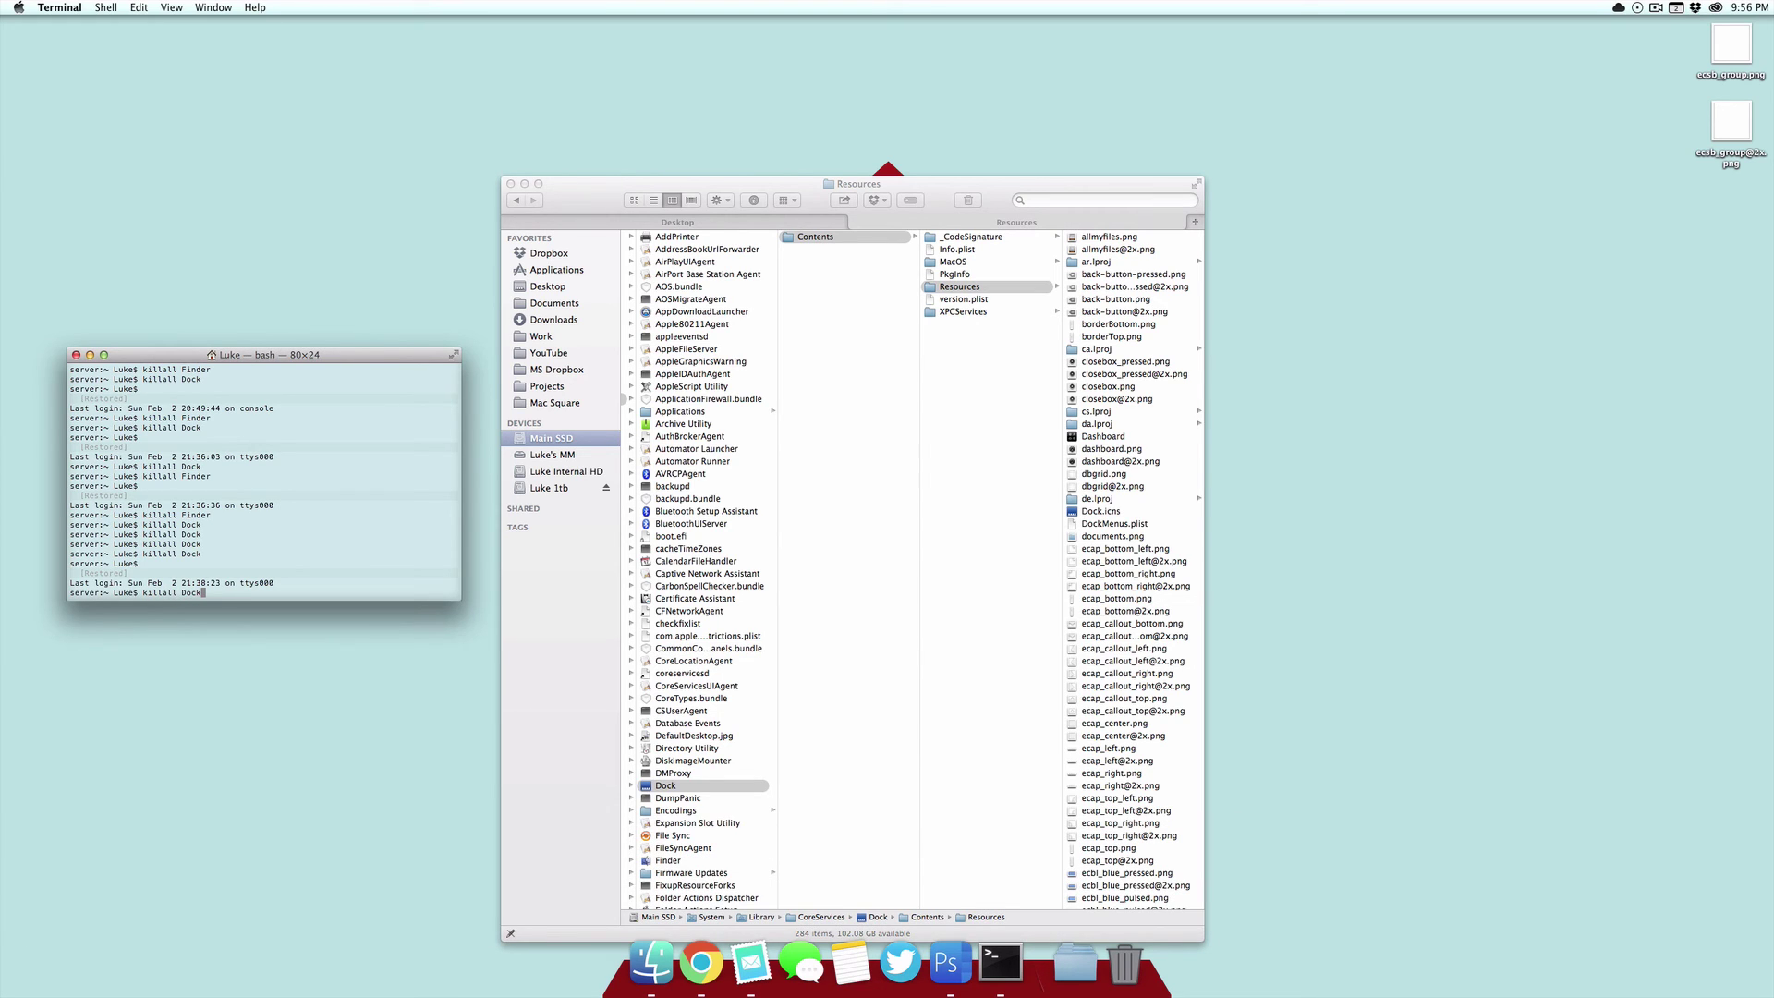
key("Return")
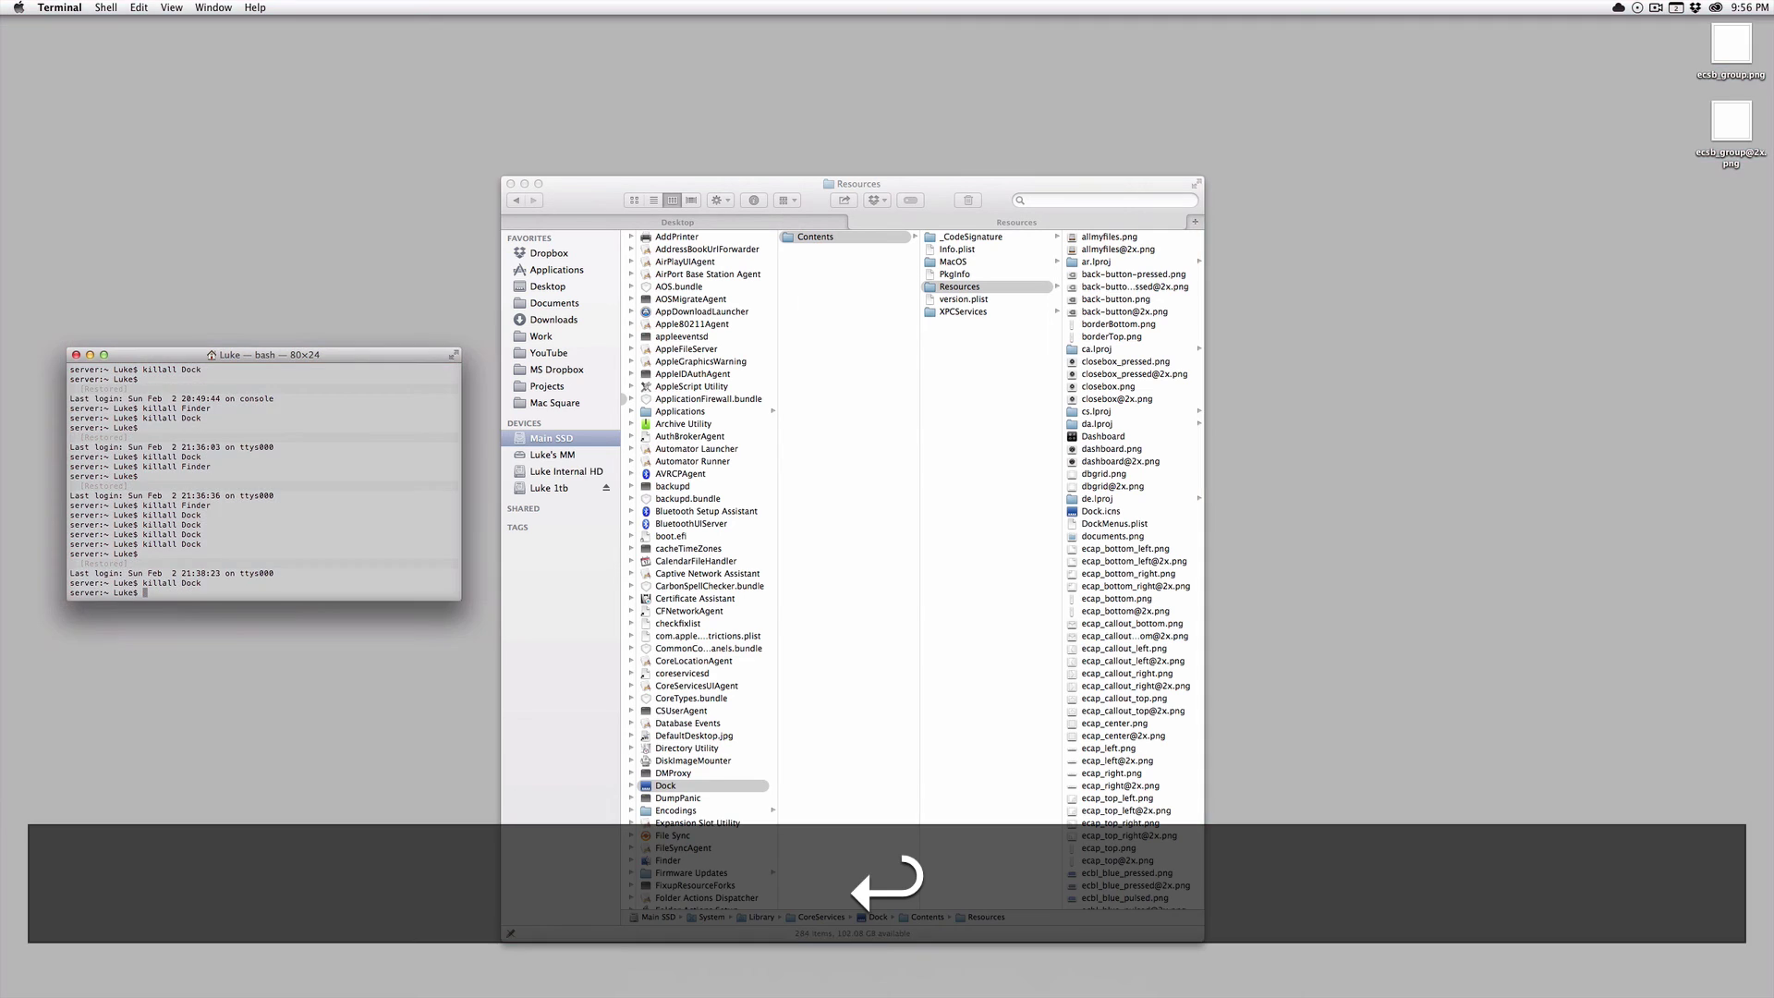
Quit Terminal, check the blurred folder icons in Launchpad, then dismiss it.
key("super+q")
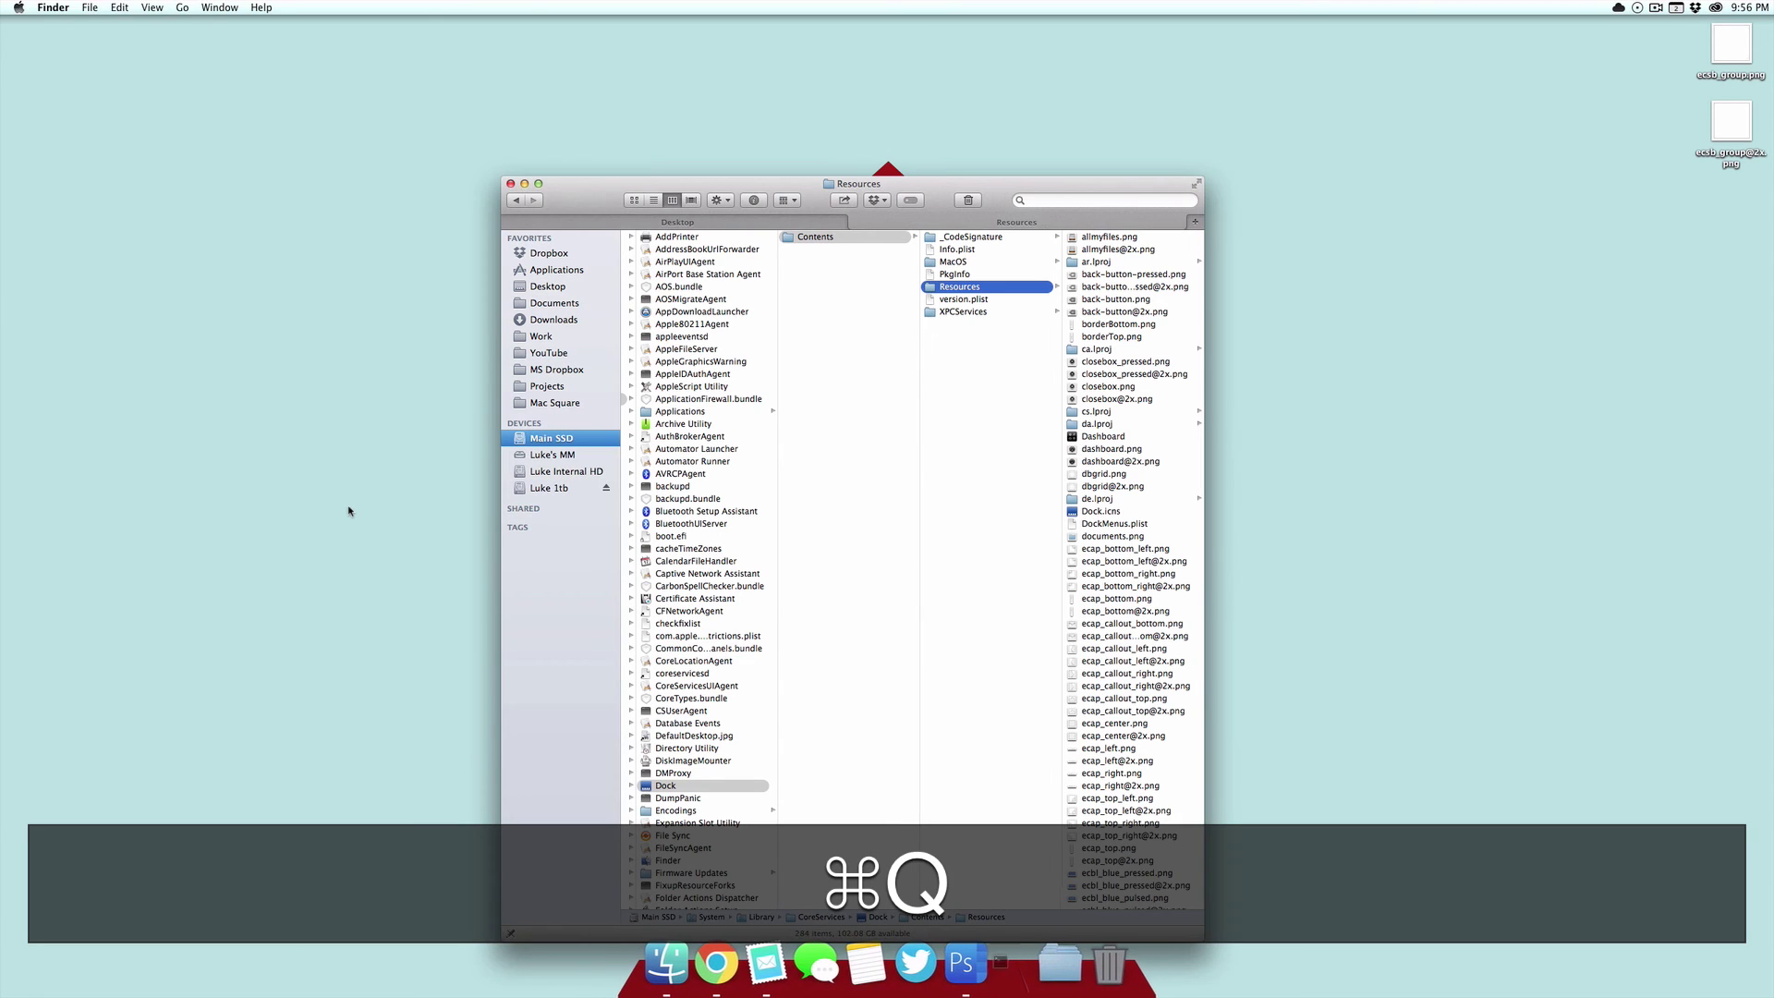
key("F4")
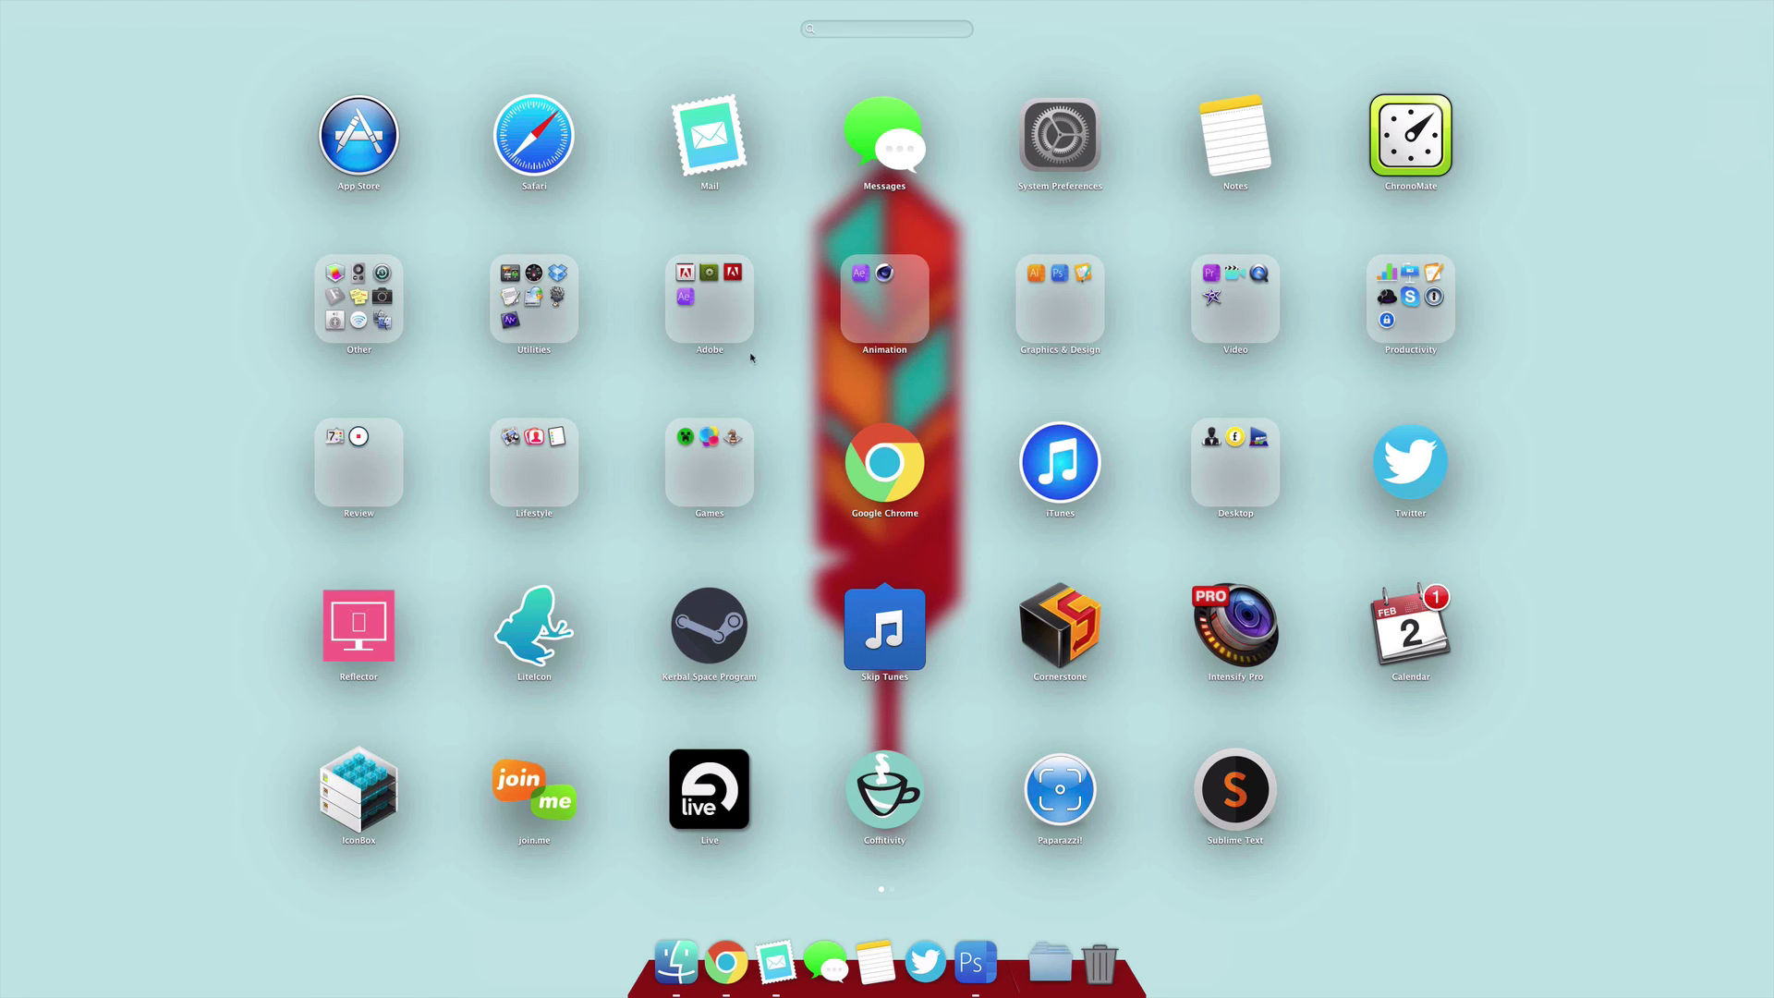
left_click(910, 380)
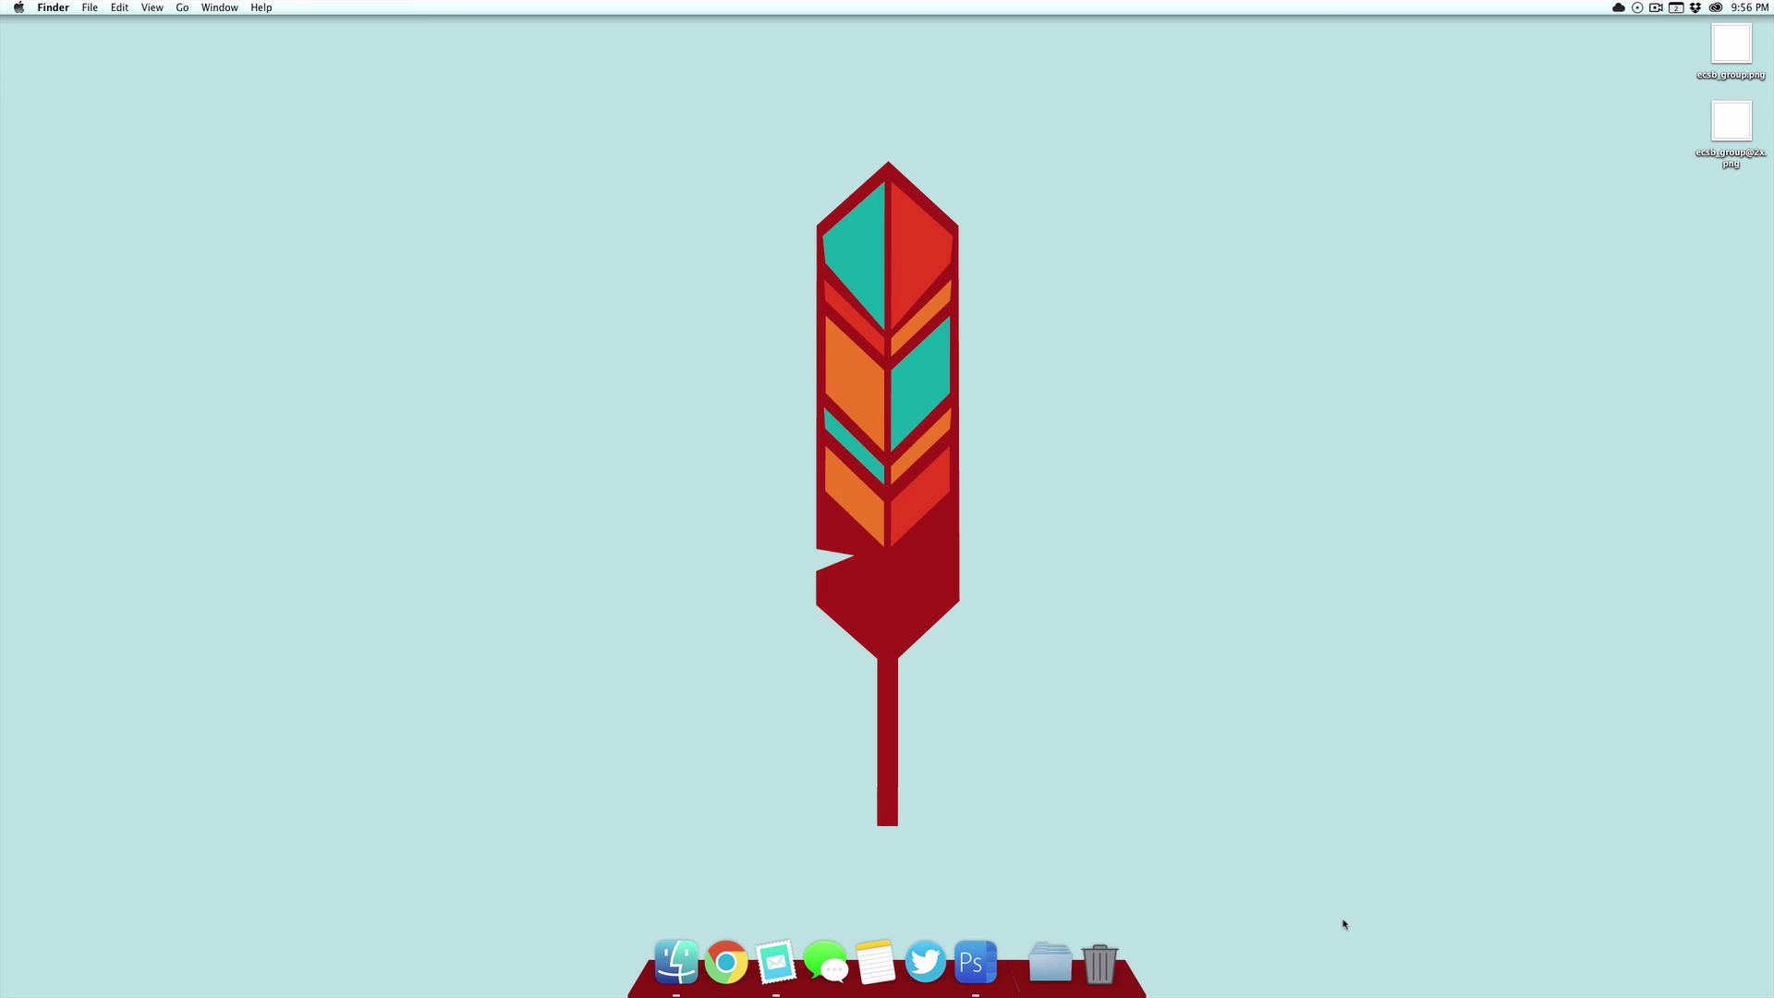